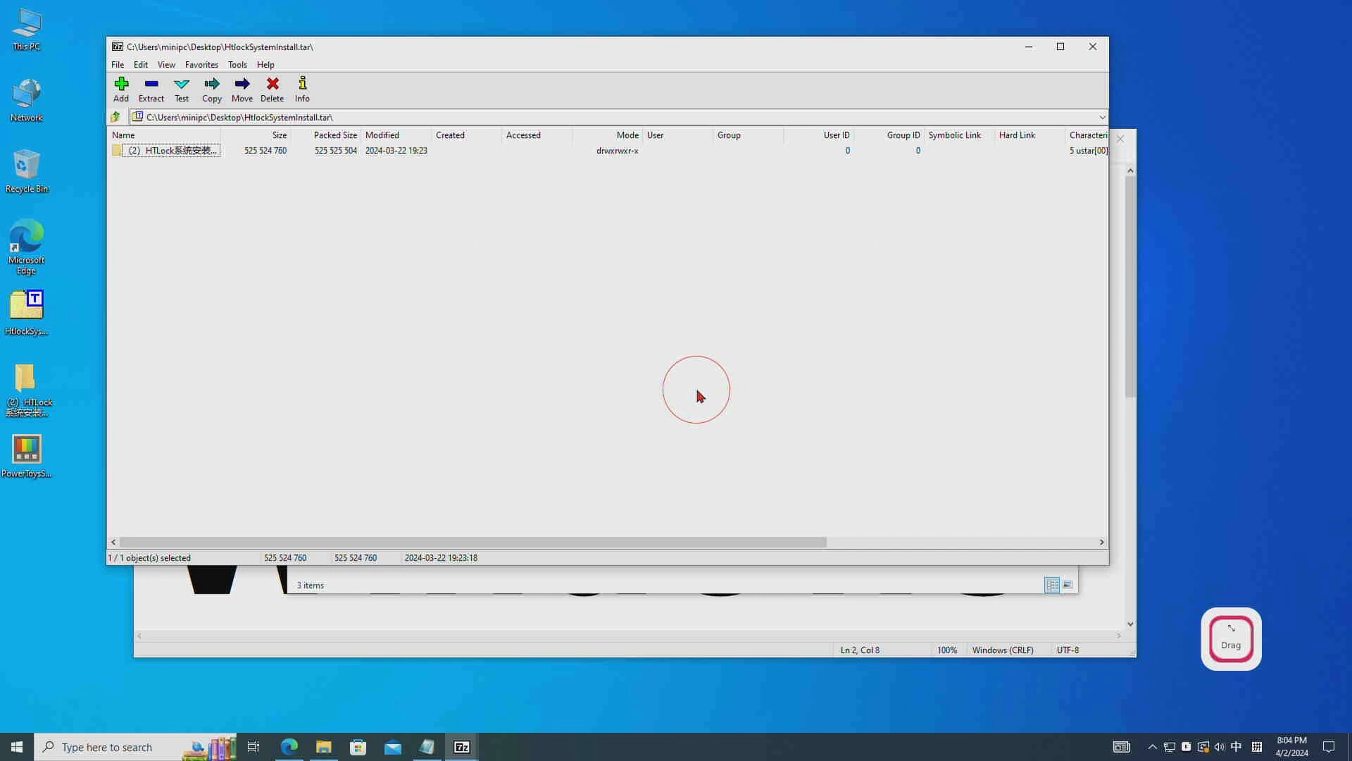
- Clear the open windows from the desktop and open the extracted "(2) HTLock系统安装文件" folder
key("super+d")
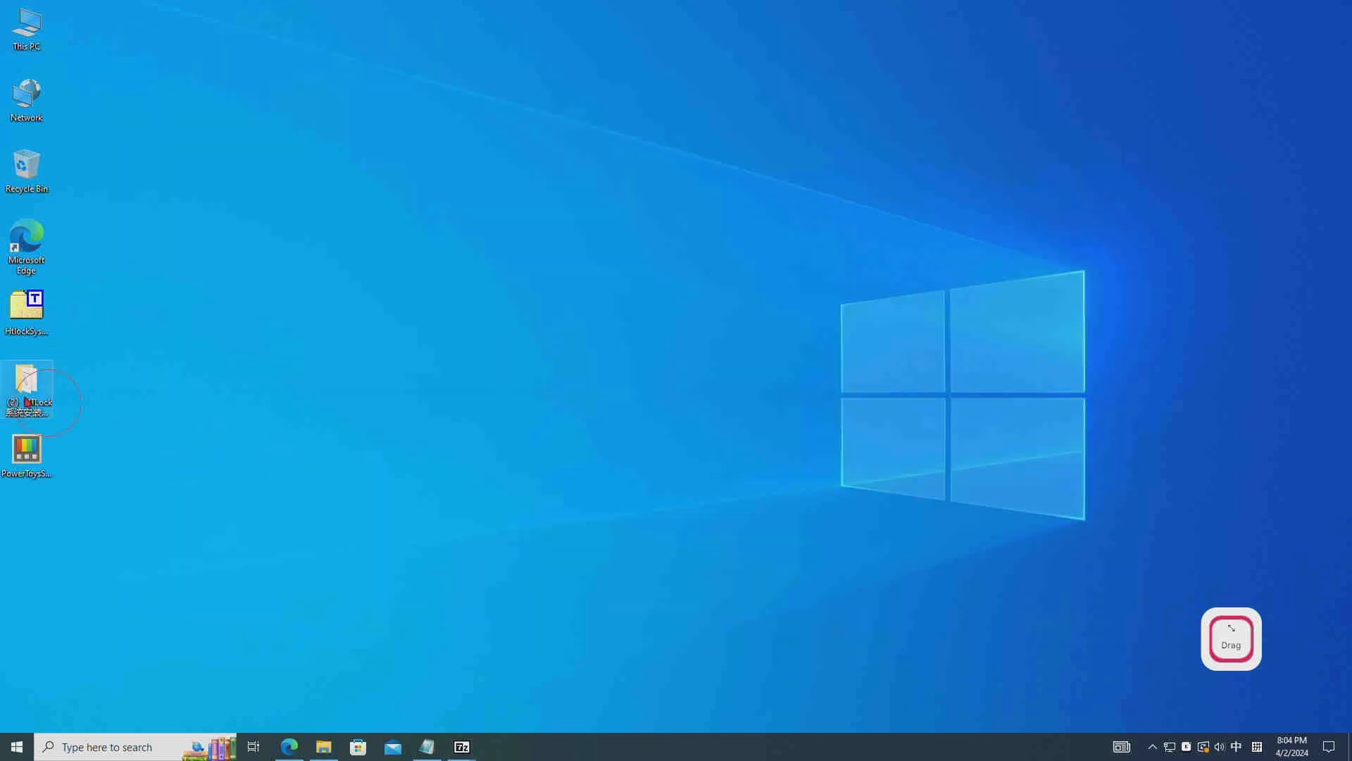
left_click(33, 388)
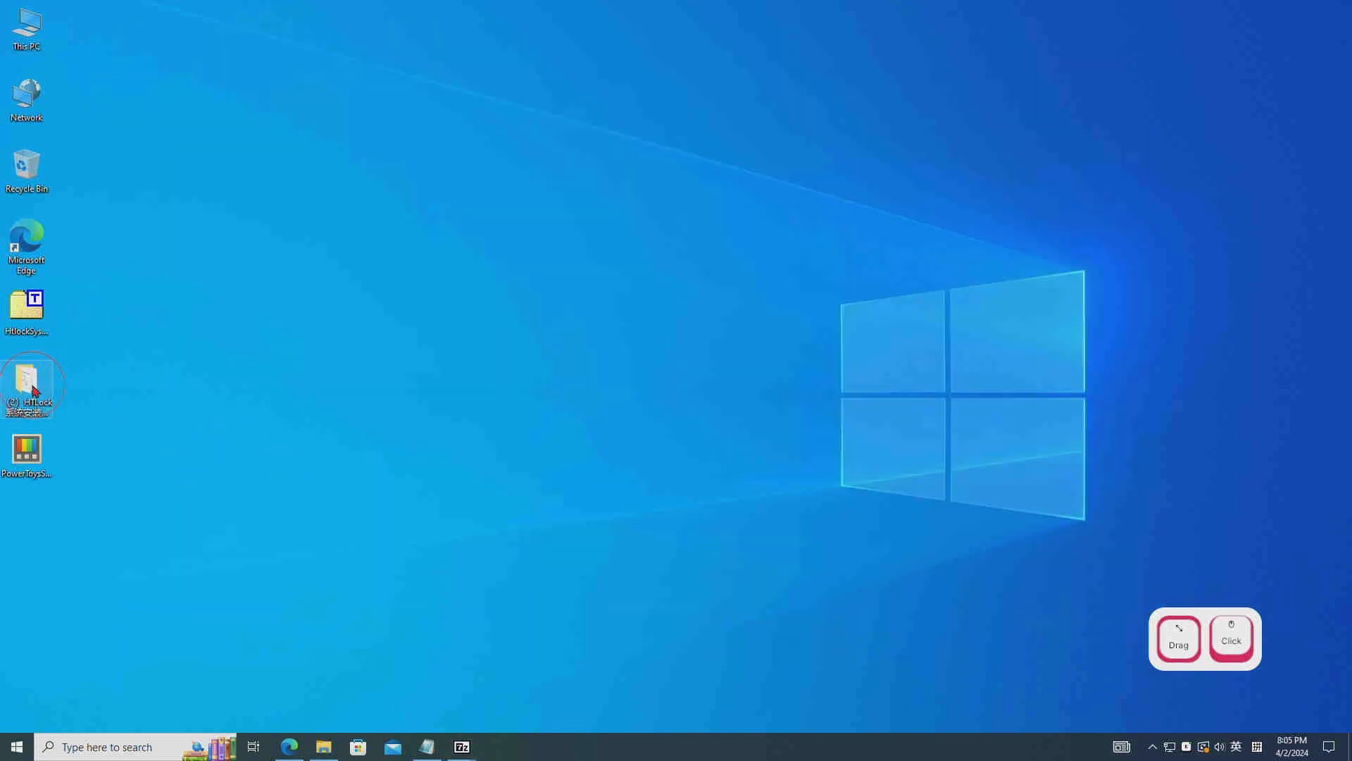
double_click(33, 389)
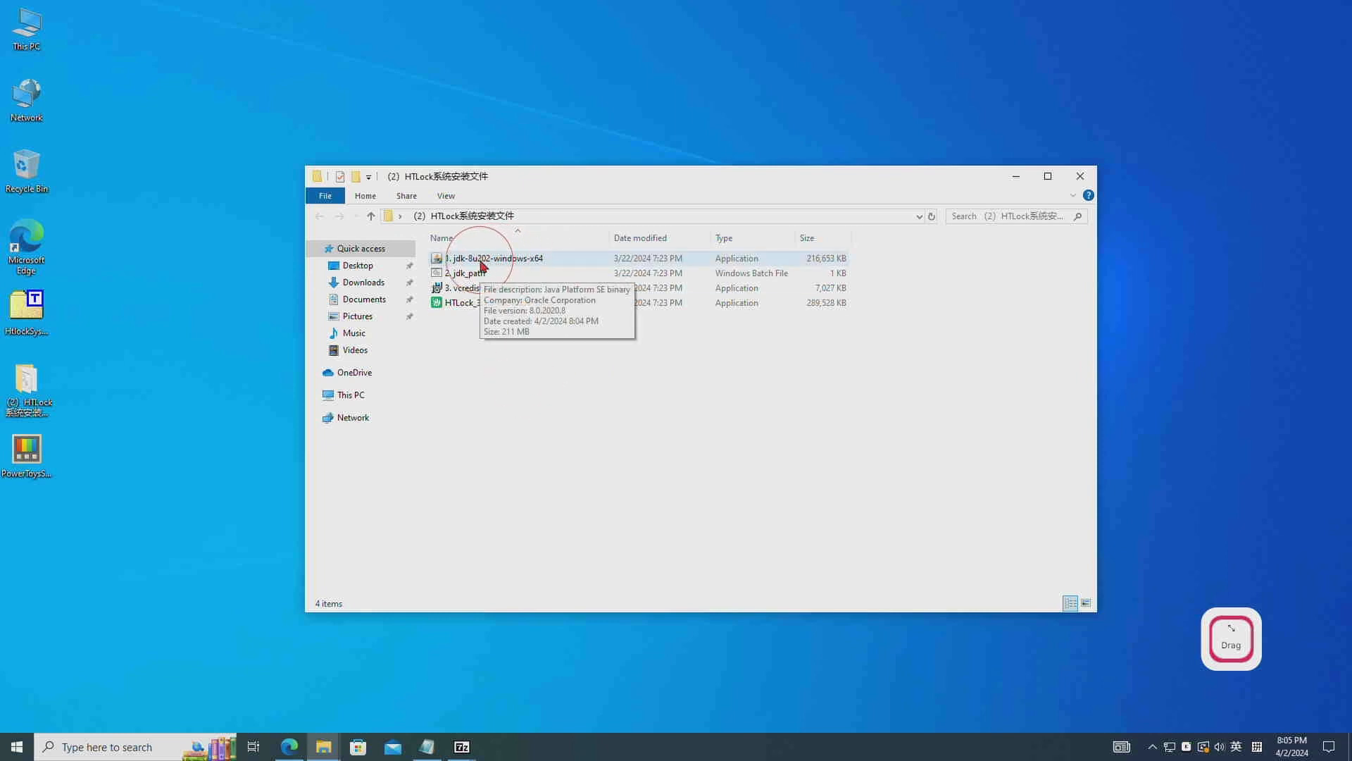
- Install Java SE Development Kit 8 Update 202 from "1. jdk-8u202-windows-x64", keeping the default features and the JRE folder C:\Program Files\Java\jre1.8.0_202
left_click(486, 260)
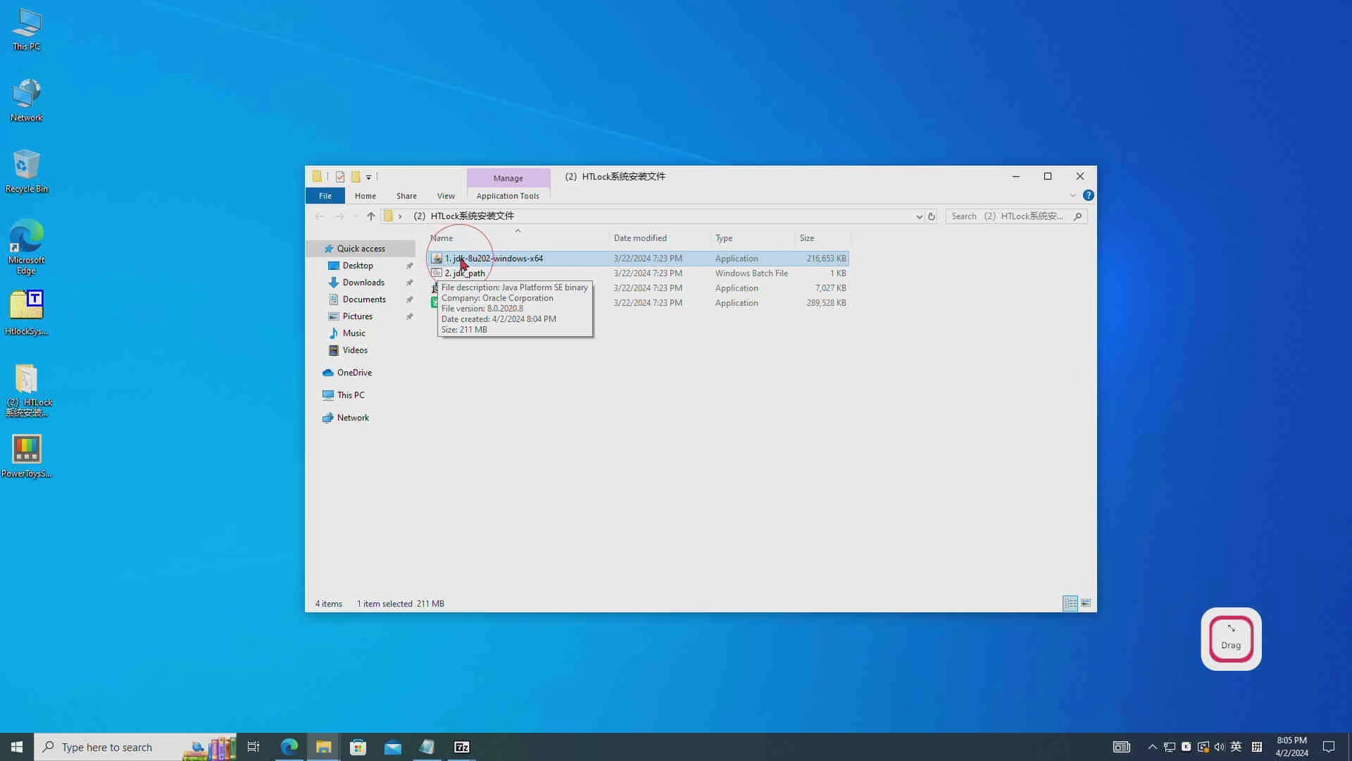
double_click(463, 261)
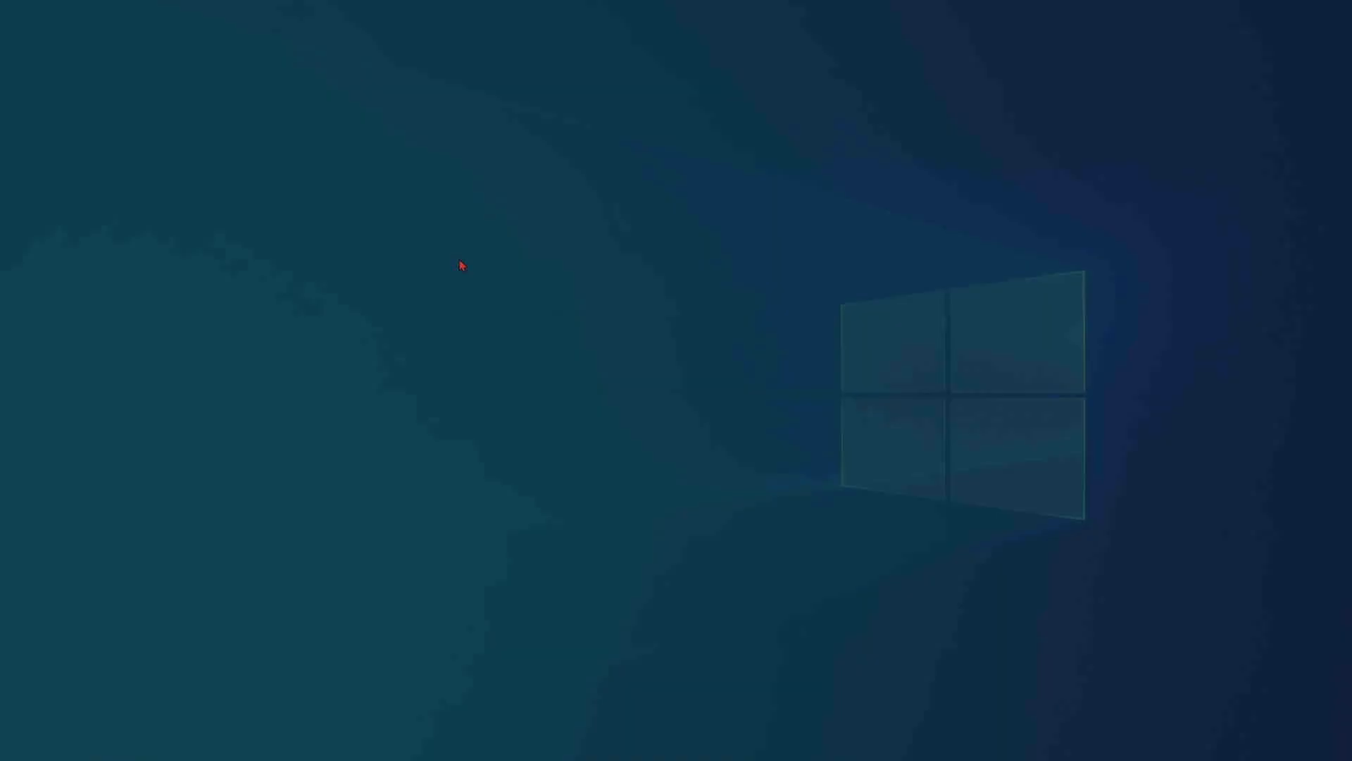
left_click(578, 476)
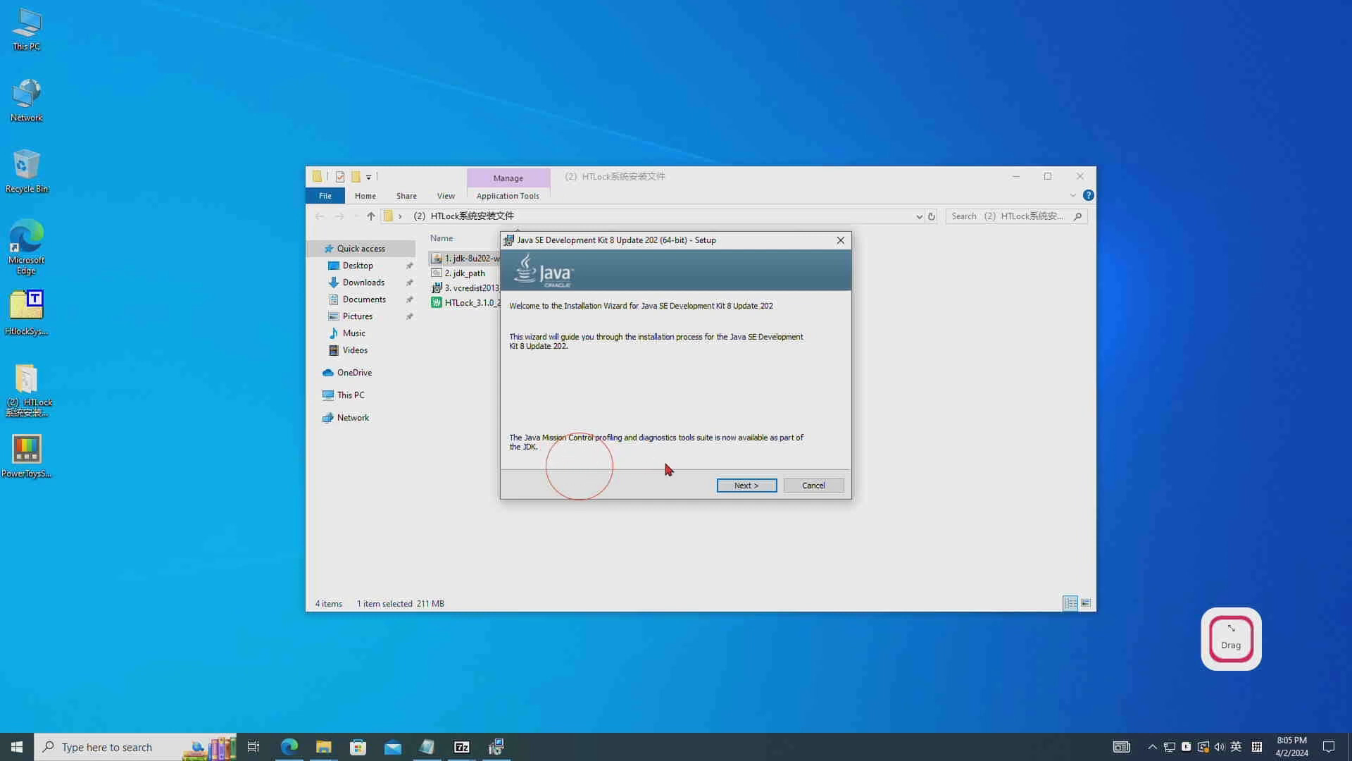
left_click(742, 486)
left_click(744, 486)
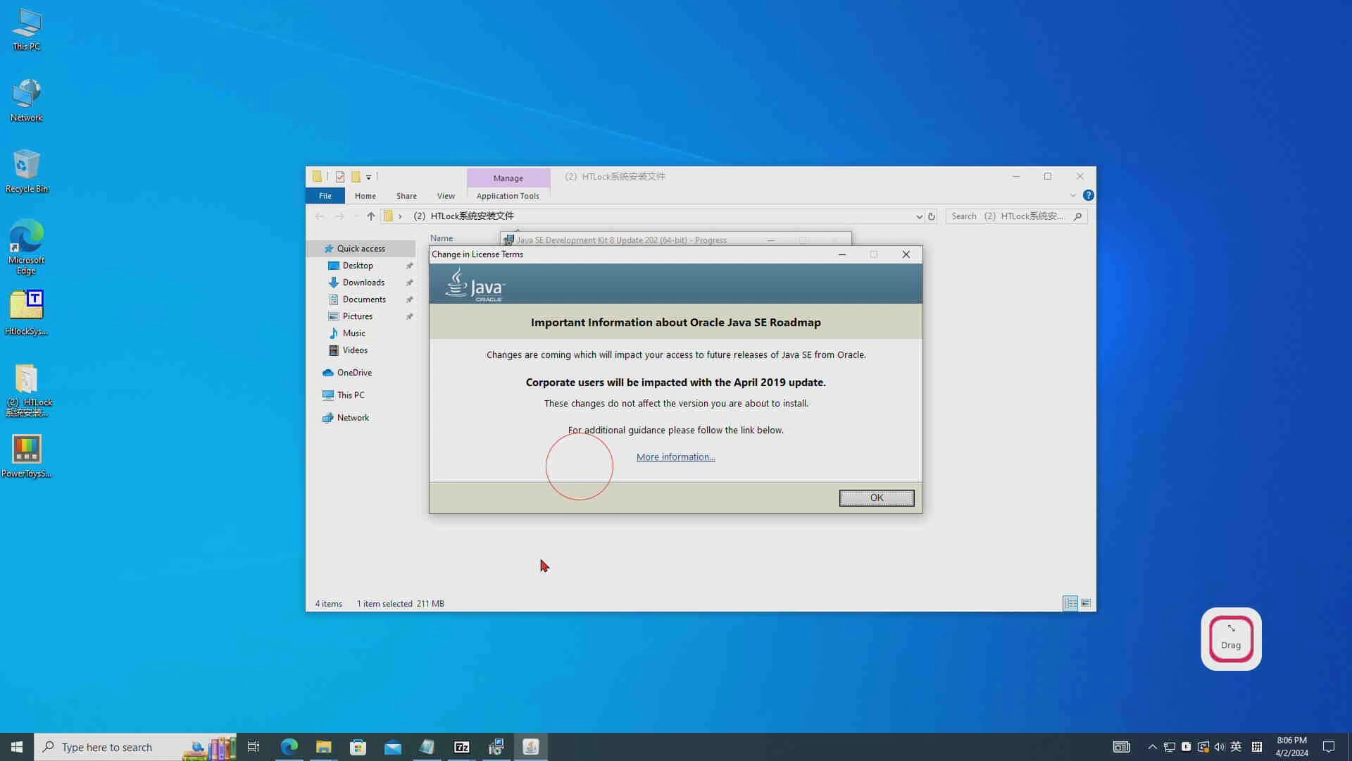
left_click(860, 501)
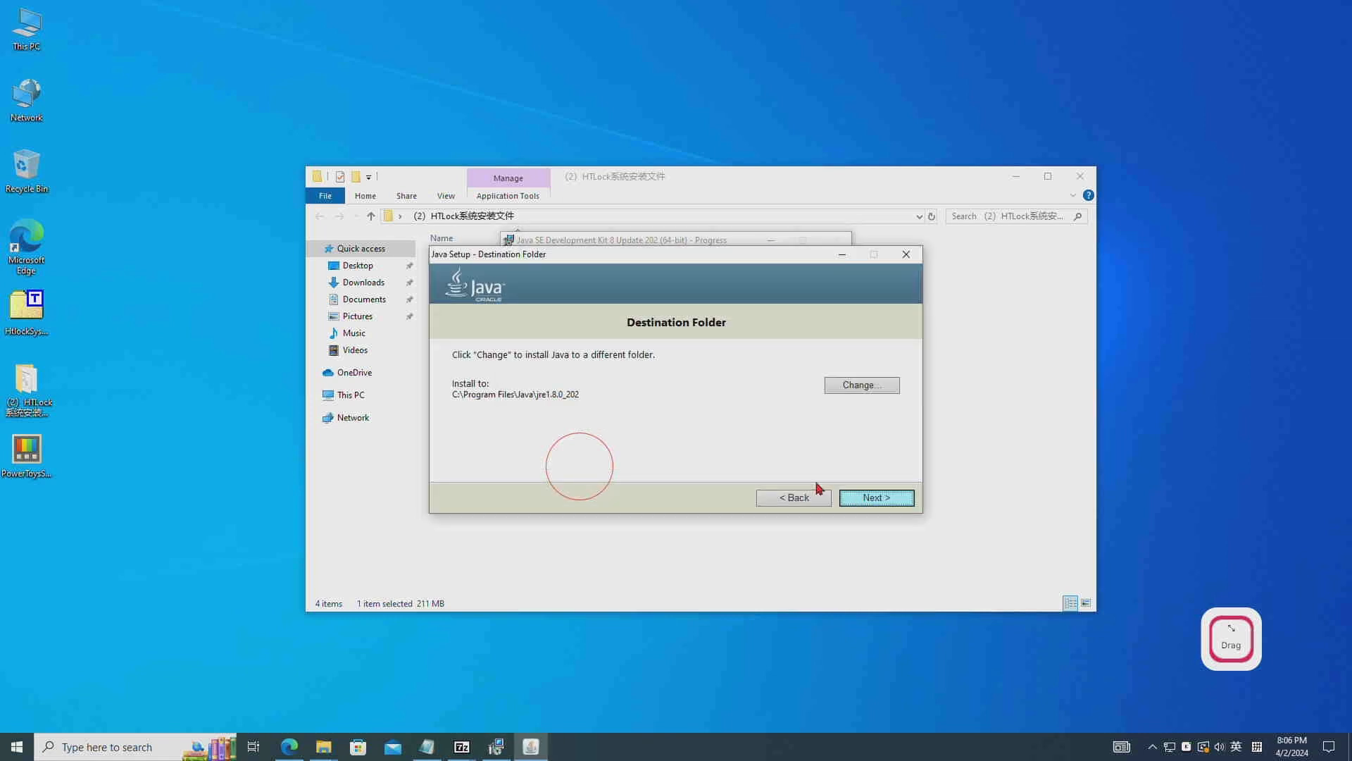
left_click(855, 499)
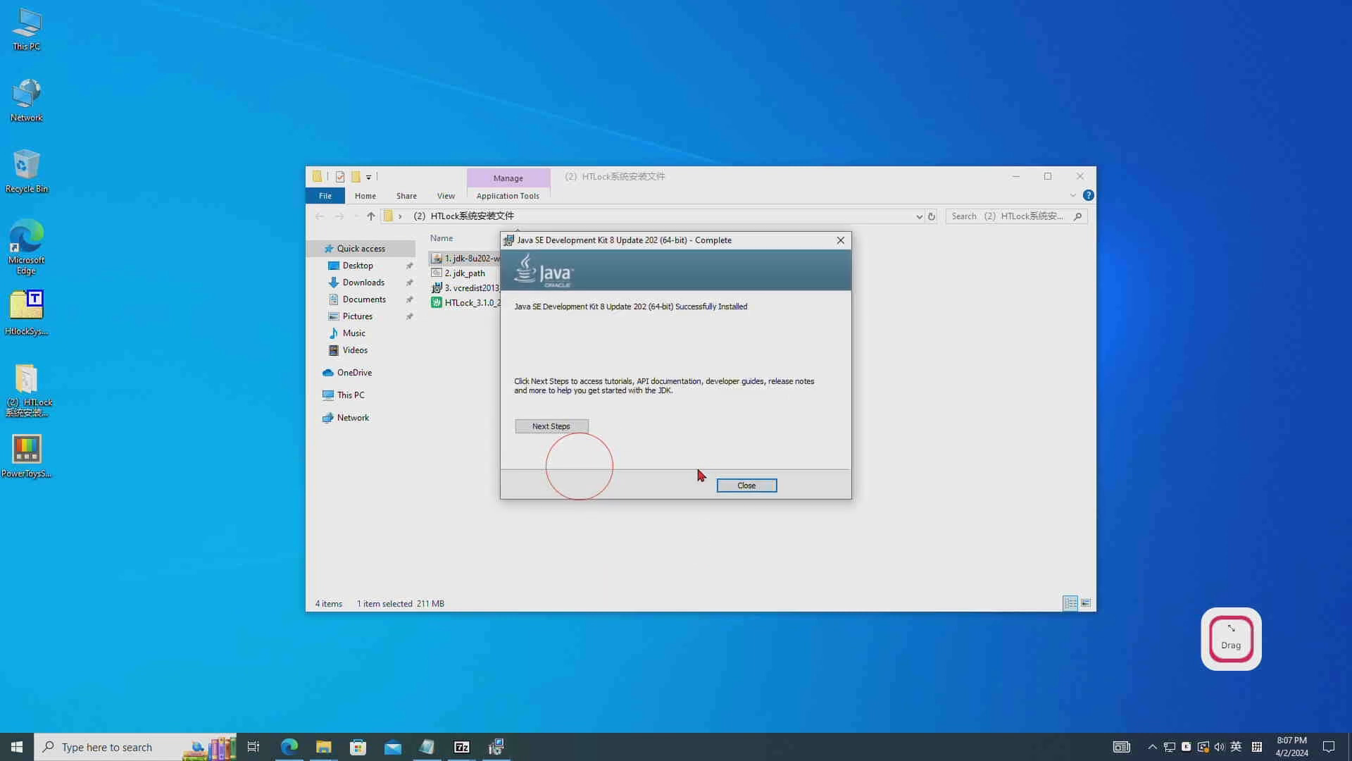
left_click(736, 487)
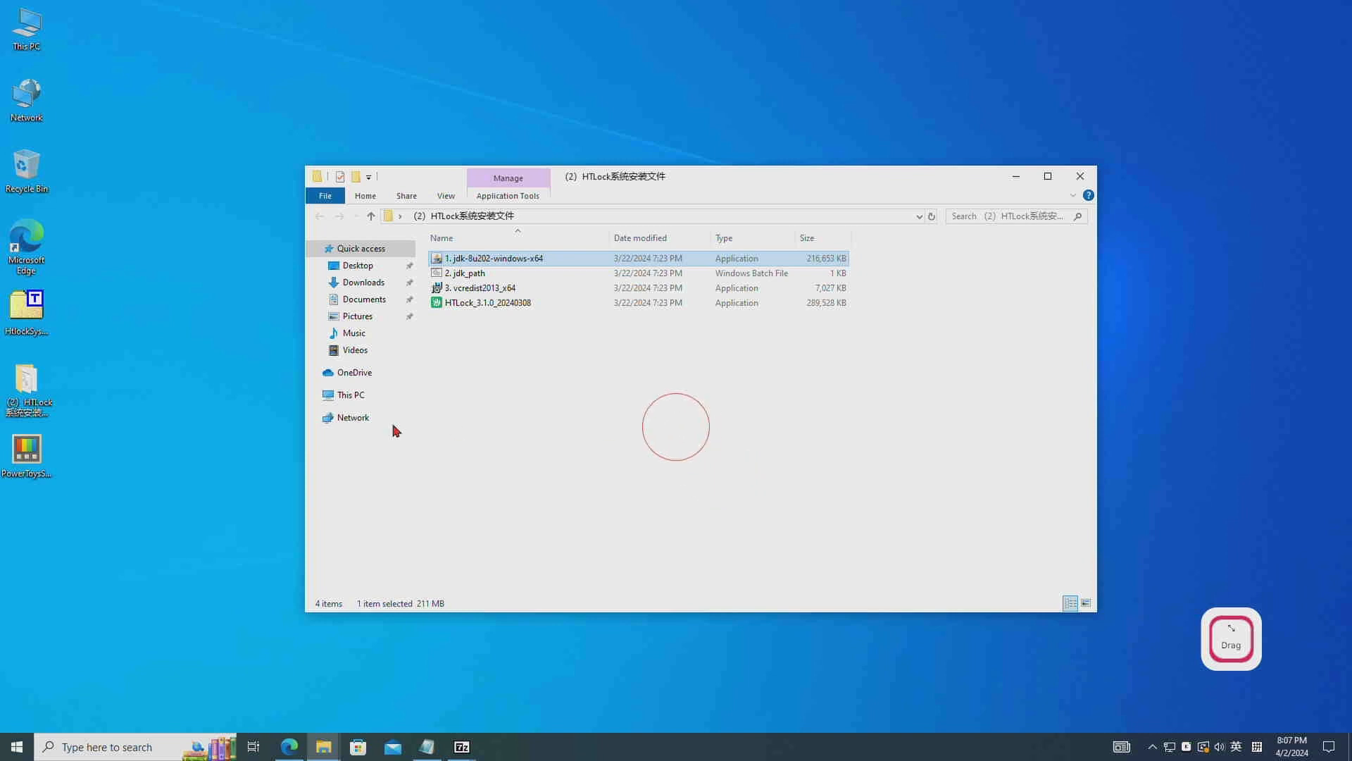
- Run "2. jdk_path" as administrator and accept the default JDK path C:\Program Files\Java\jdk1.8.0_202 to set the Java environment variables
right_click(477, 276)
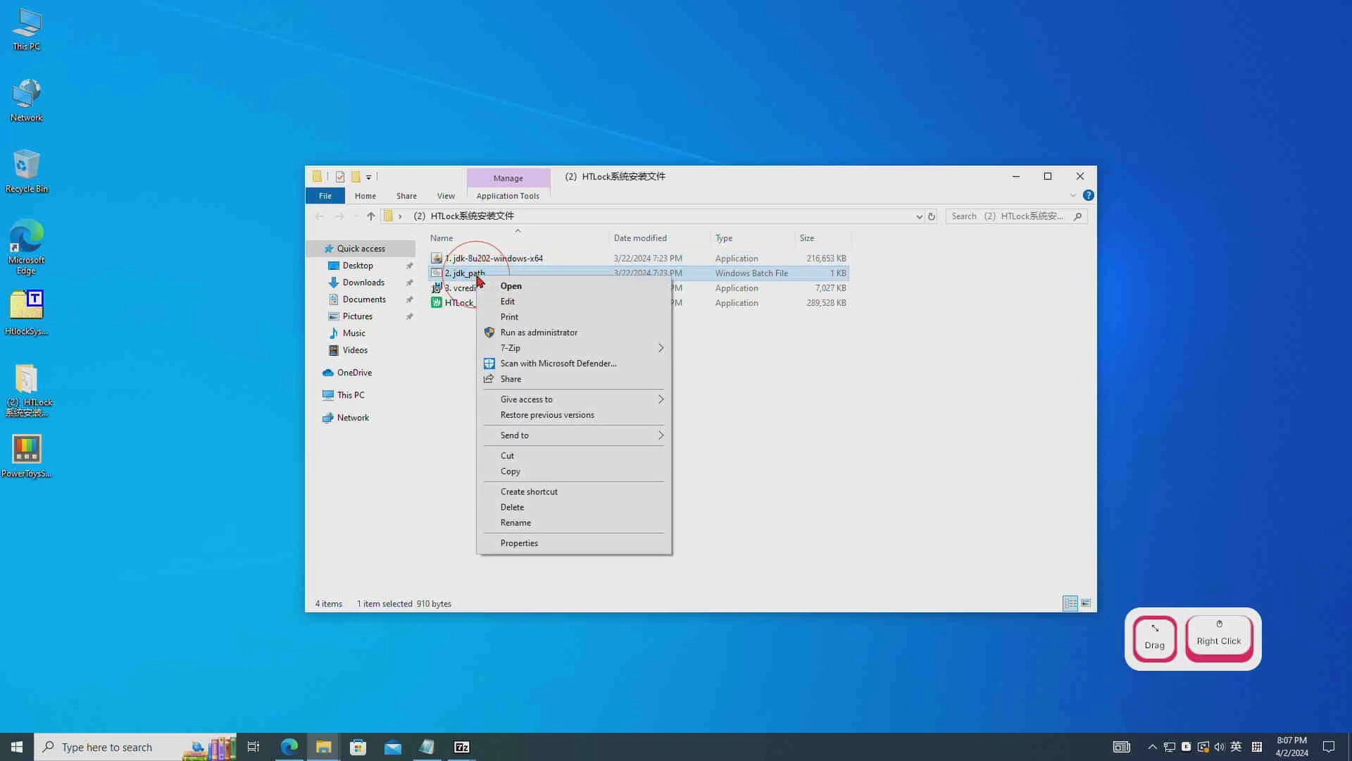
left_click(553, 334)
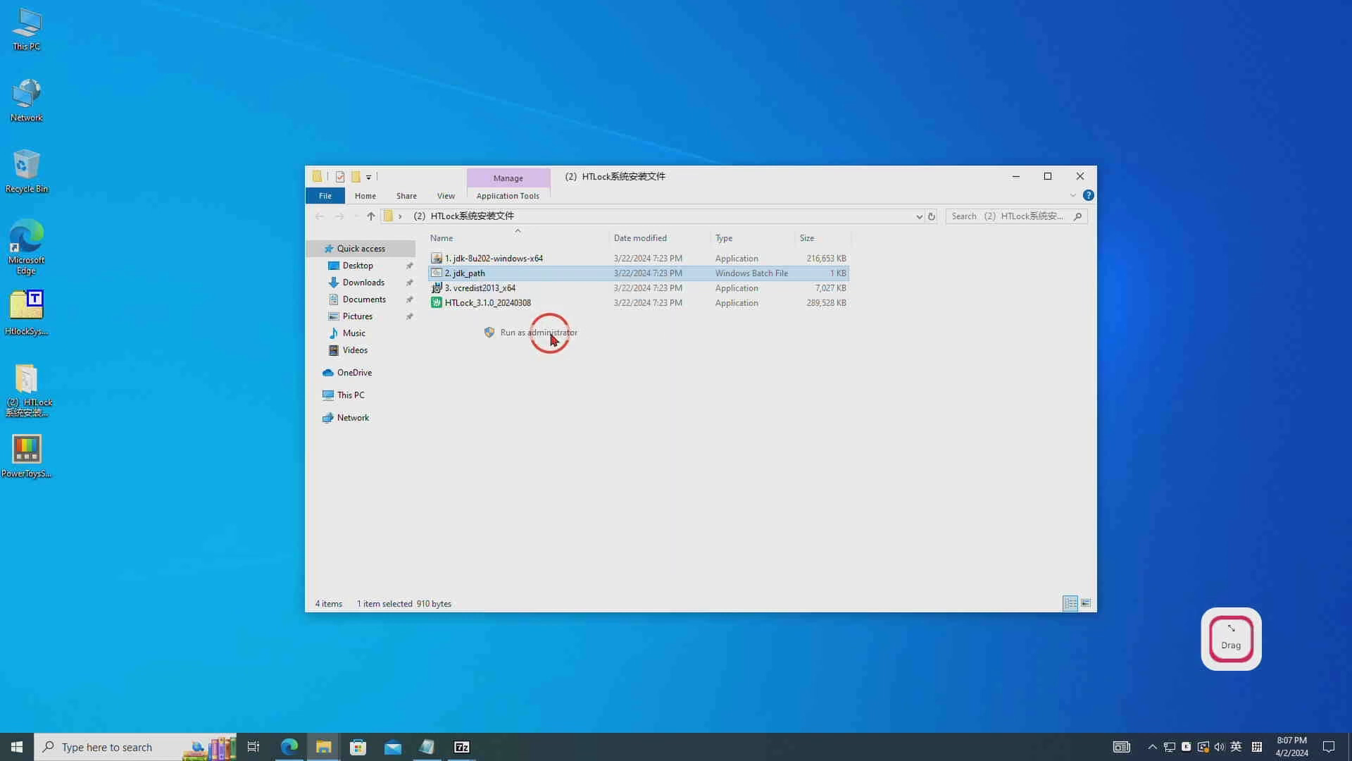
left_click(597, 462)
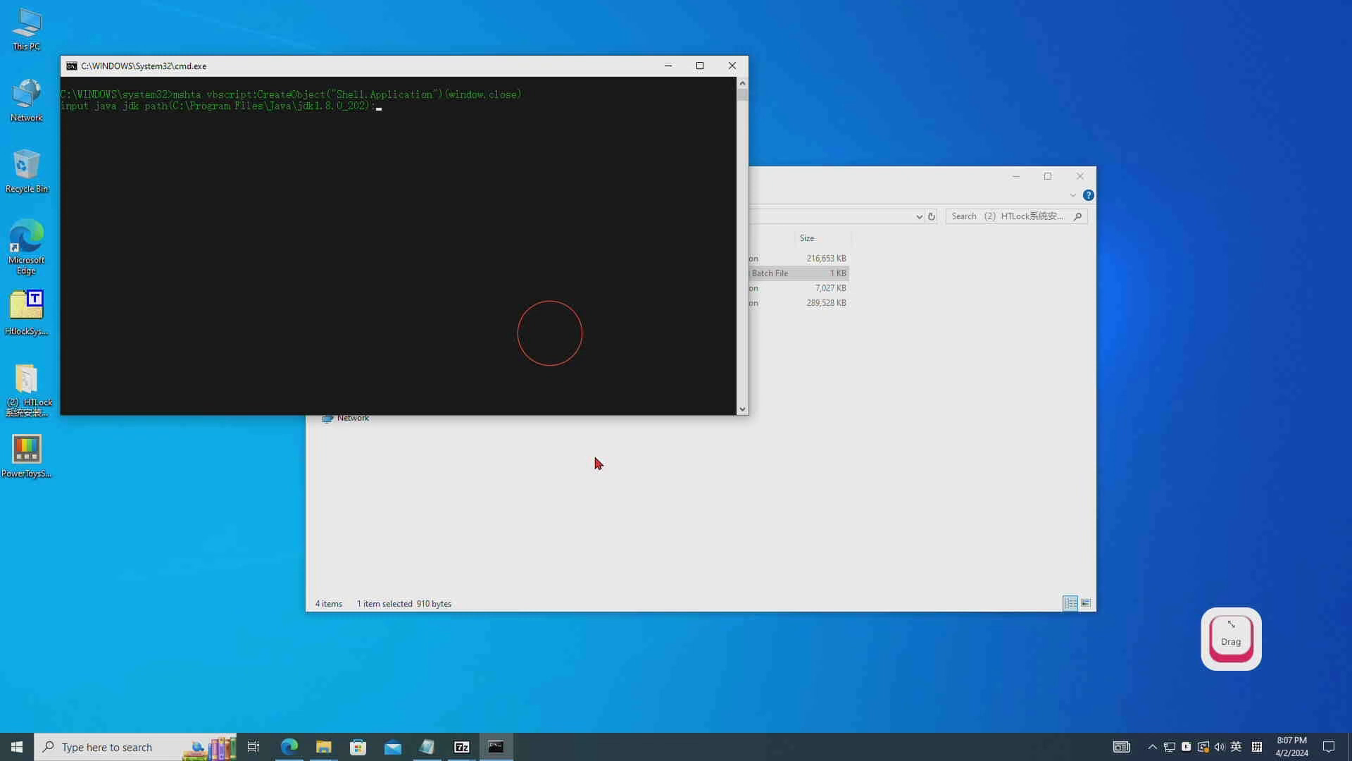
key("Return")
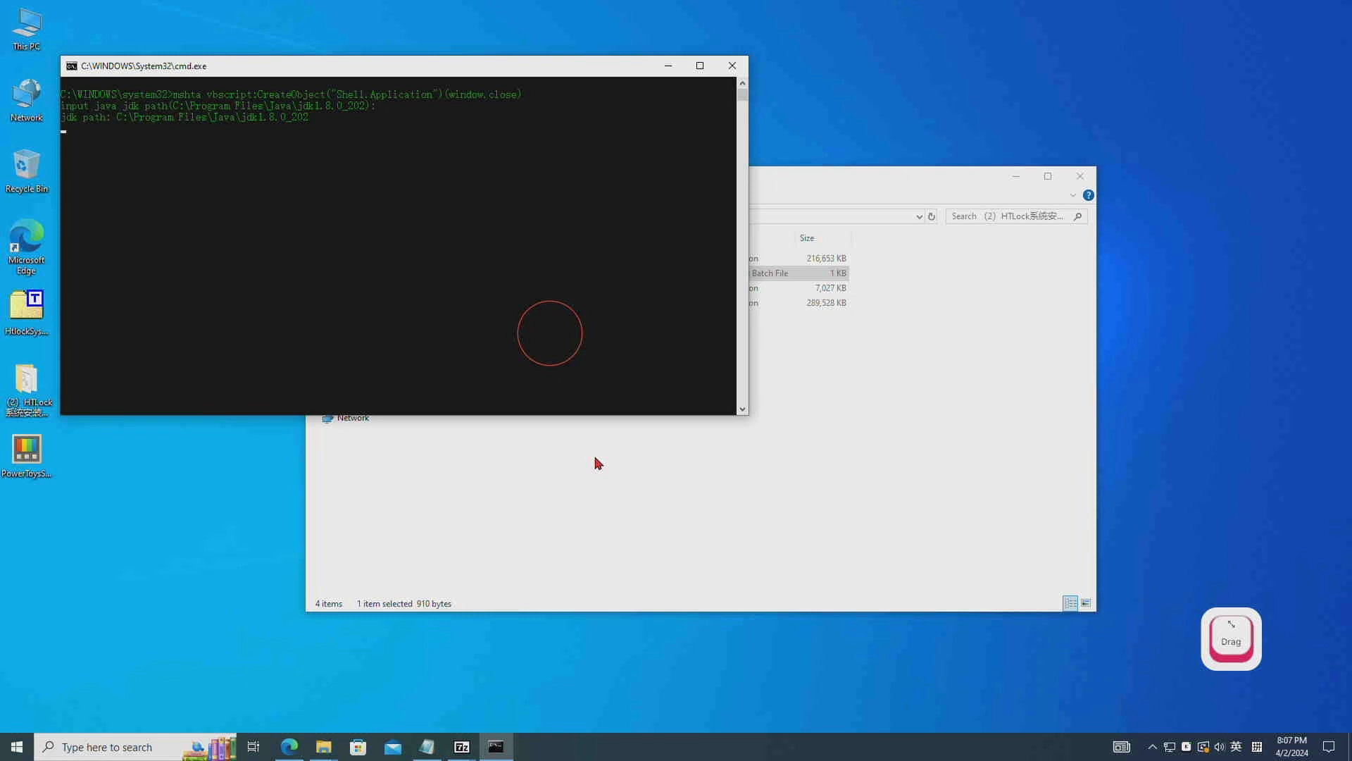
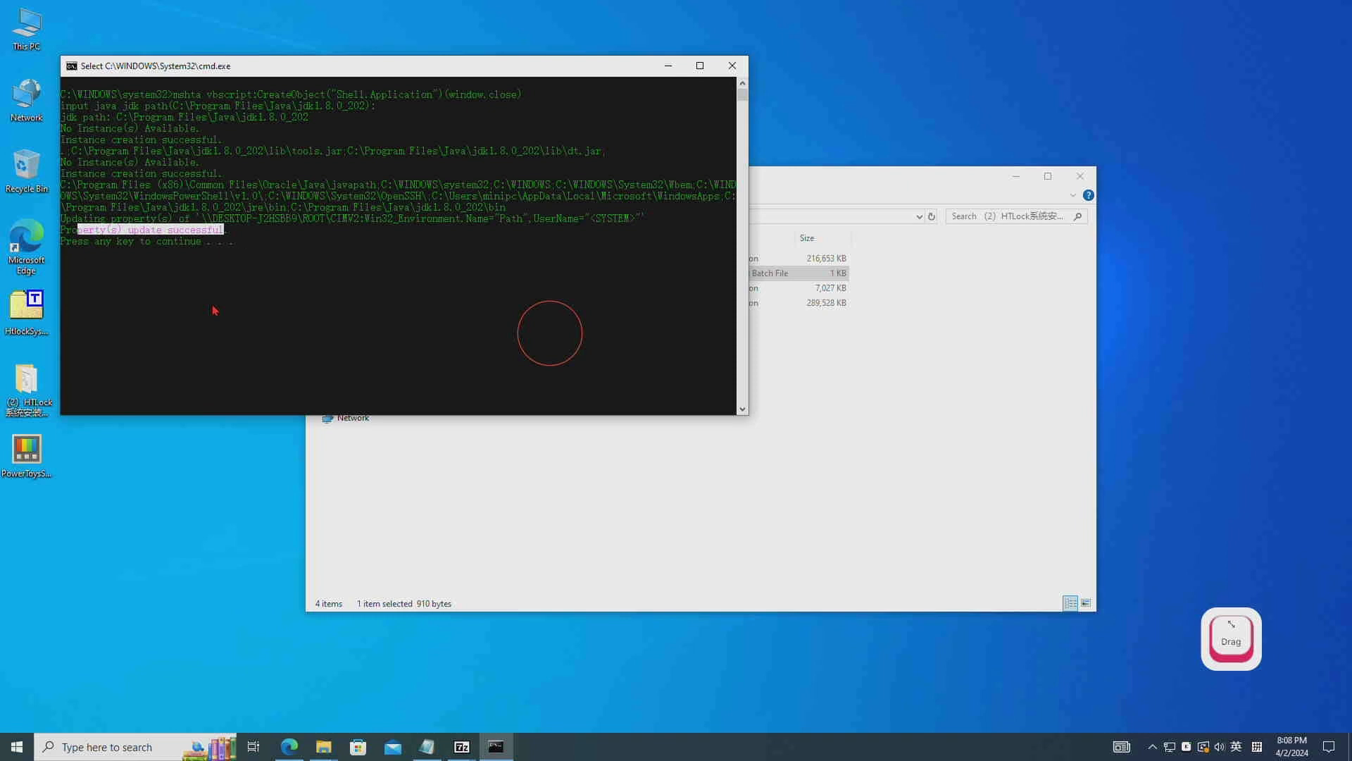
key("Return")
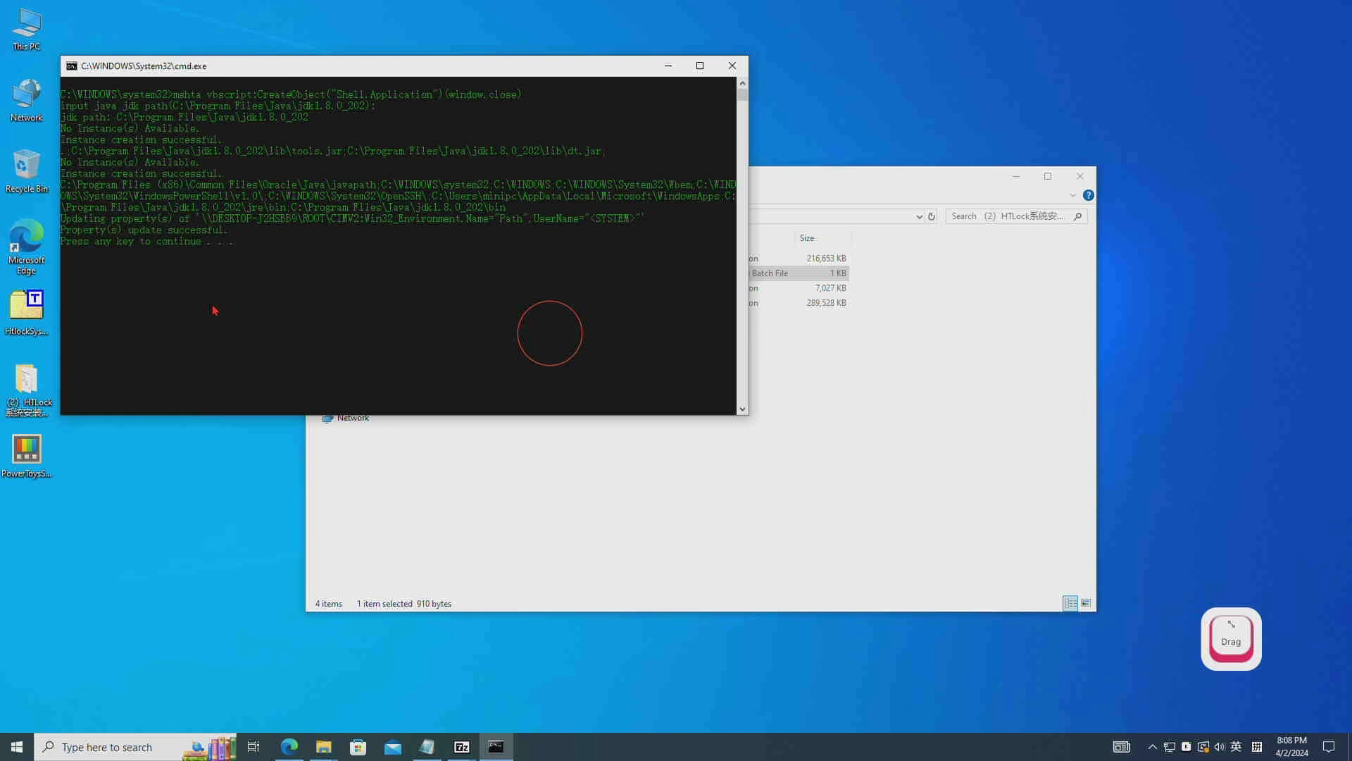
key("Return")
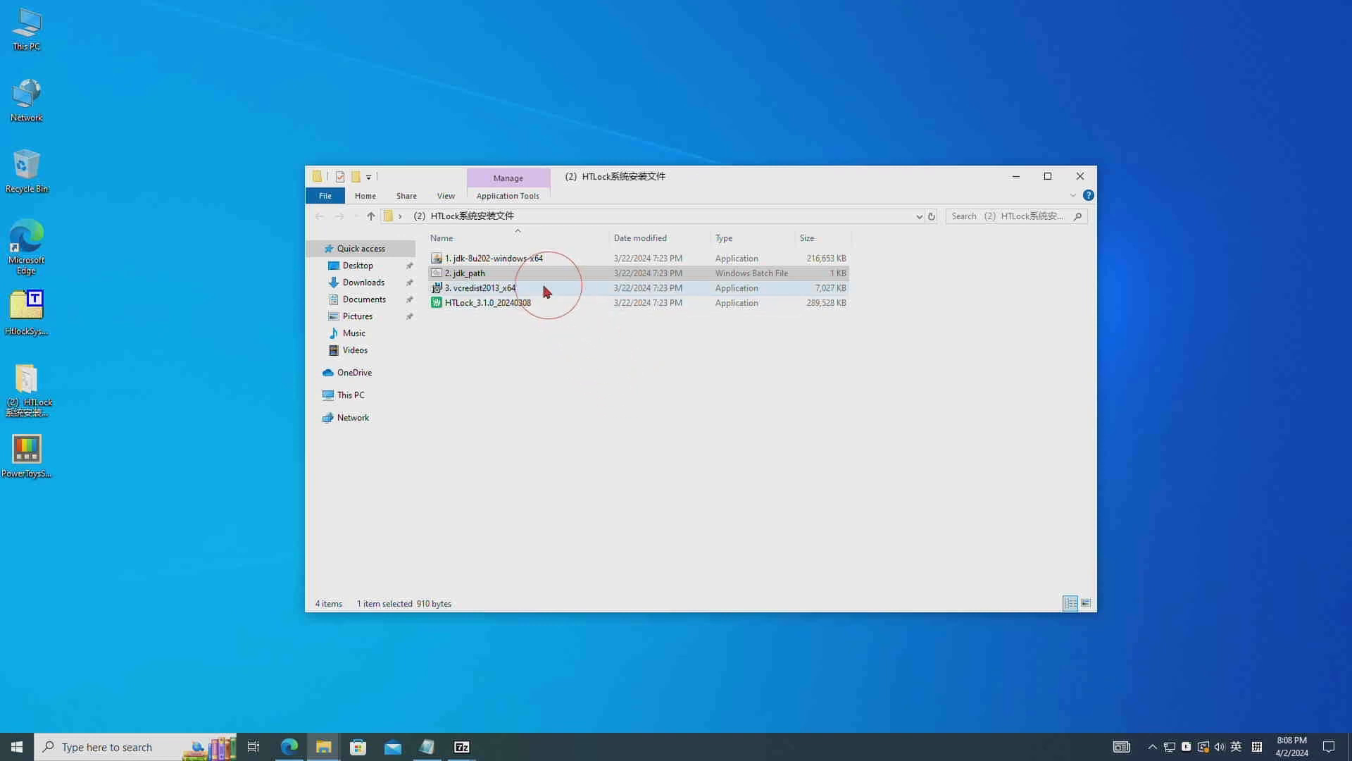
- Install the Microsoft Visual C++ 2013 Redistributable (x64) from "3. vcredist2013_x64", agreeing to its license terms
left_click(518, 295)
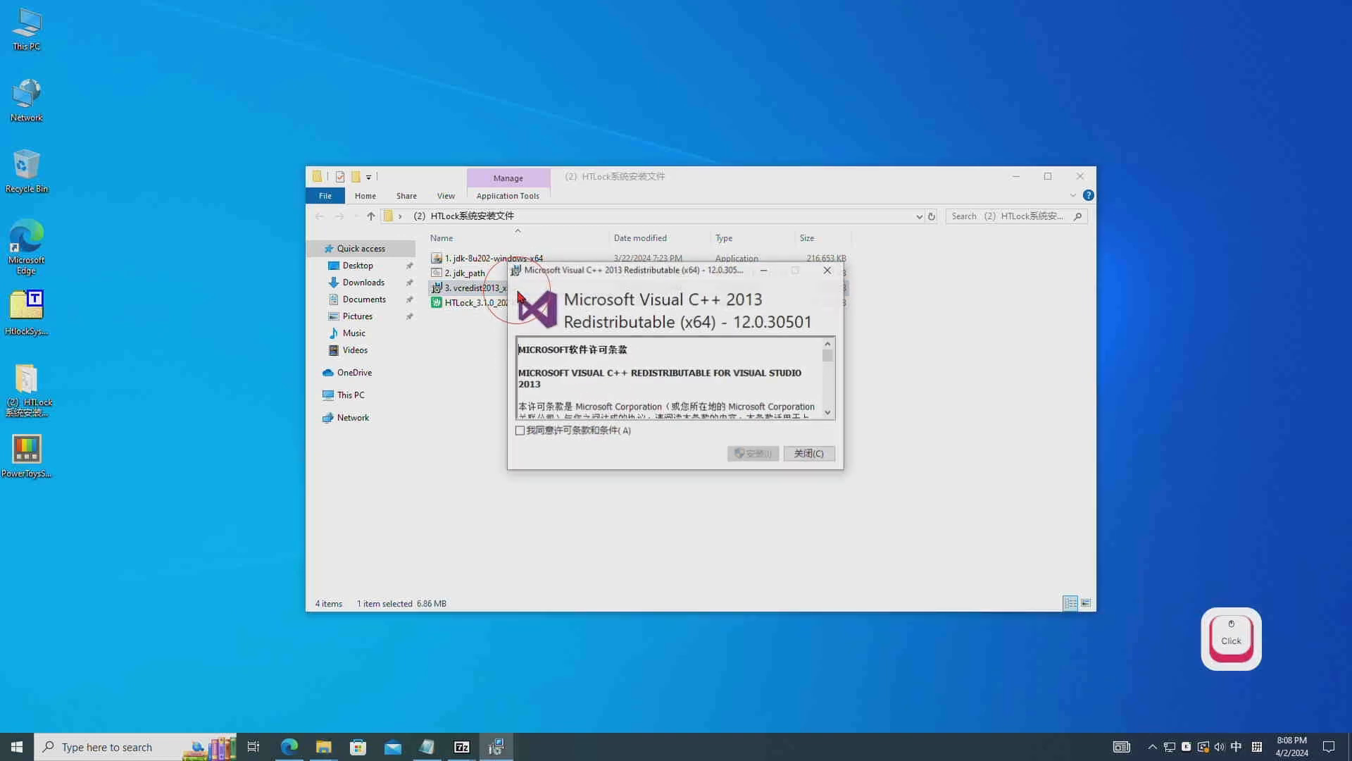
left_click(588, 299)
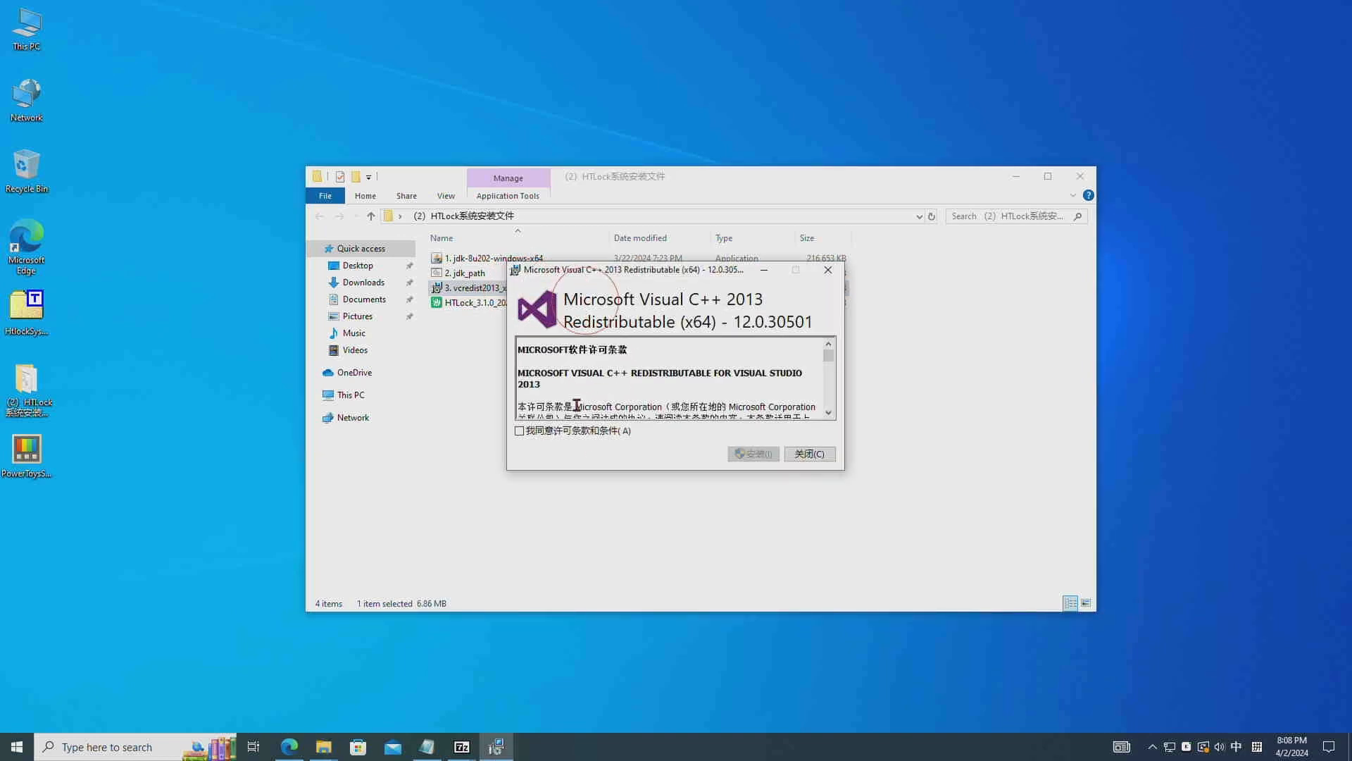
left_click(537, 429)
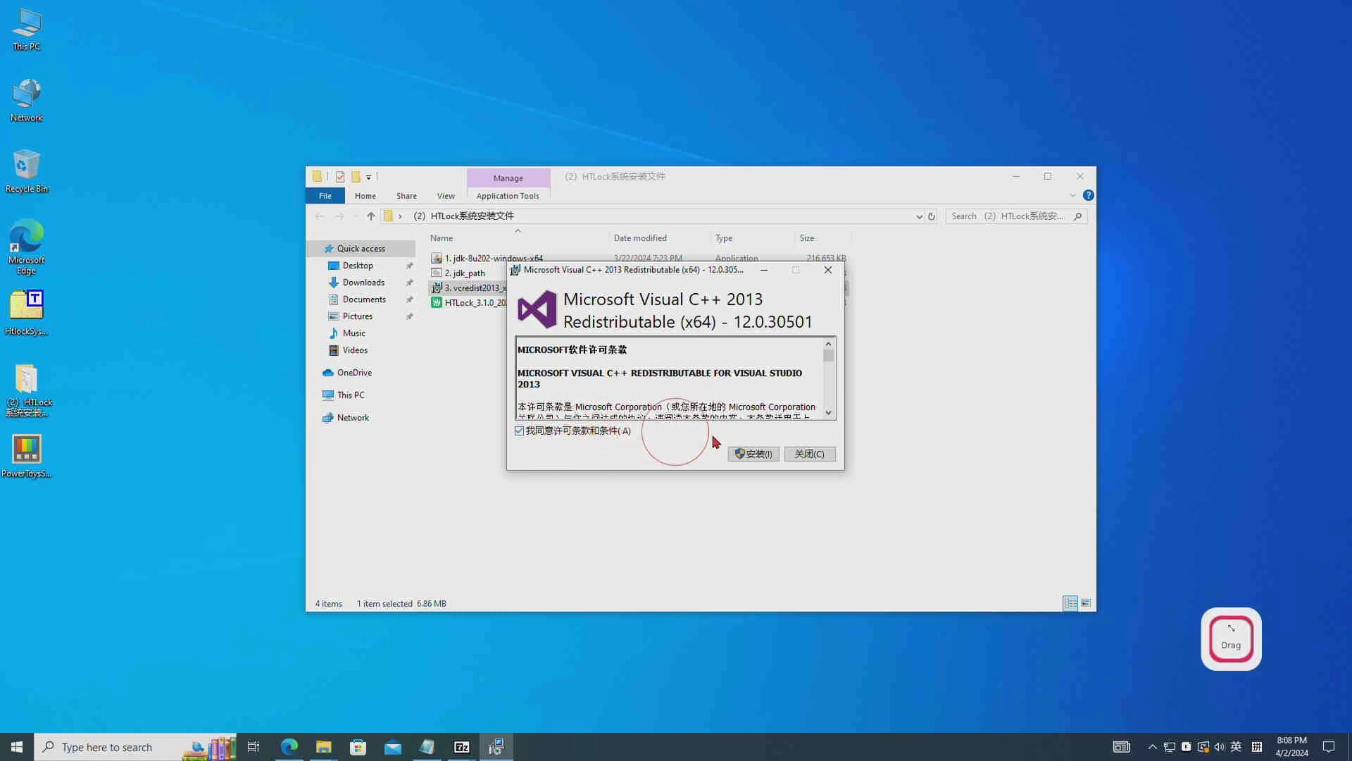
left_click(748, 453)
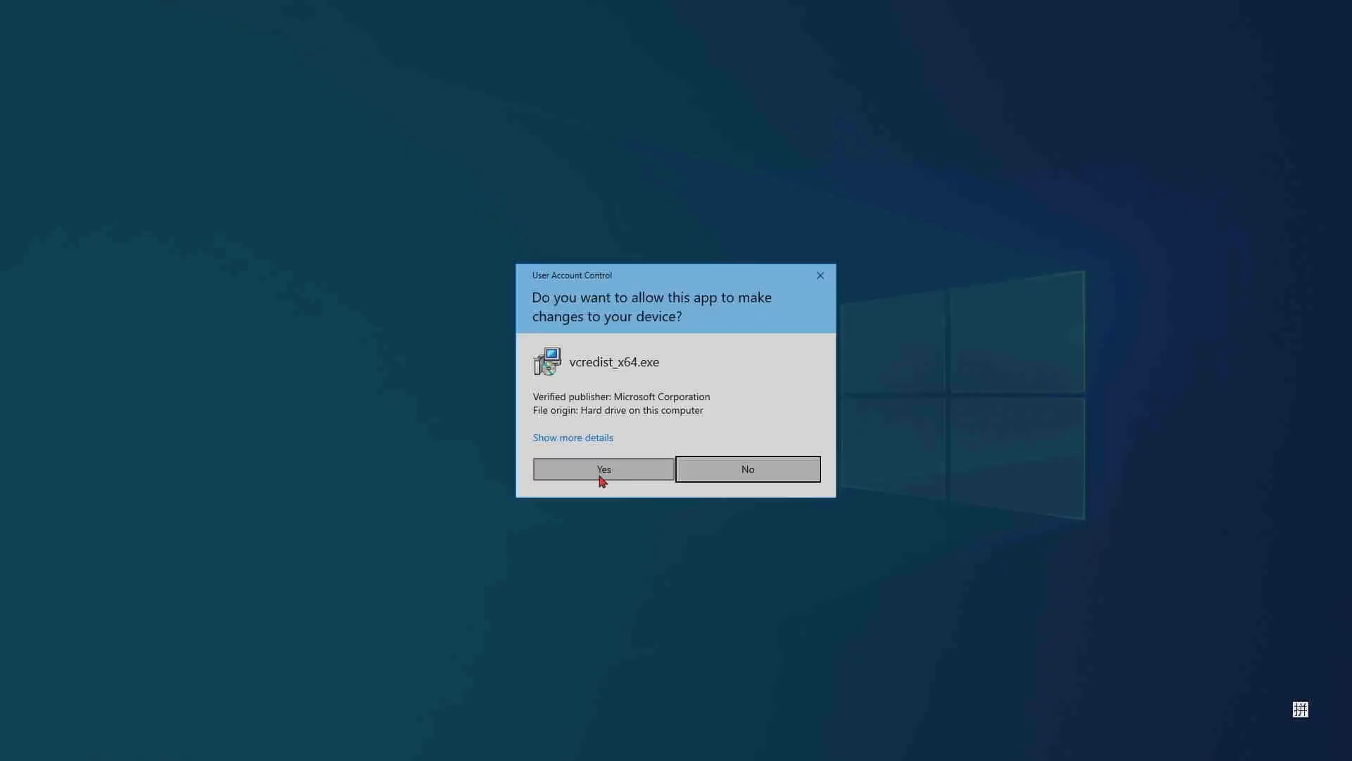
left_click(602, 478)
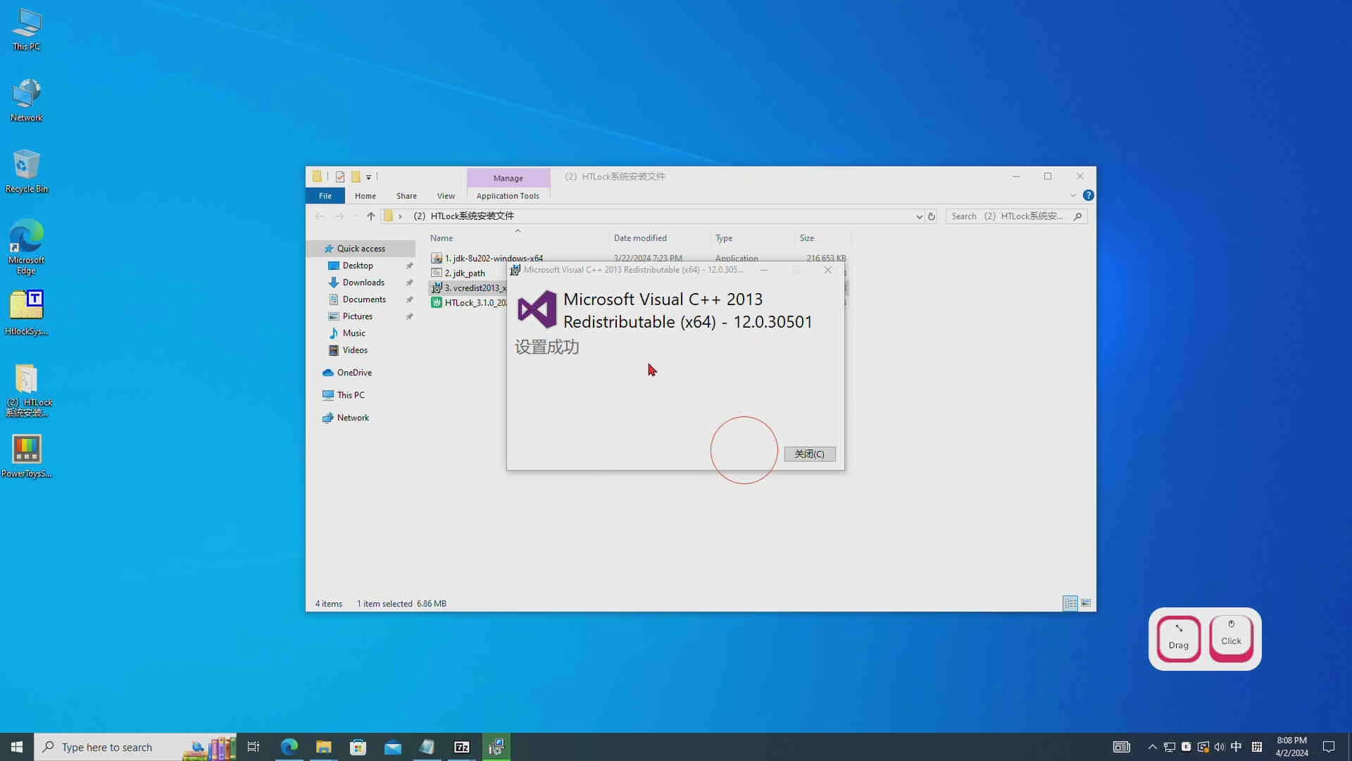
left_click(810, 454)
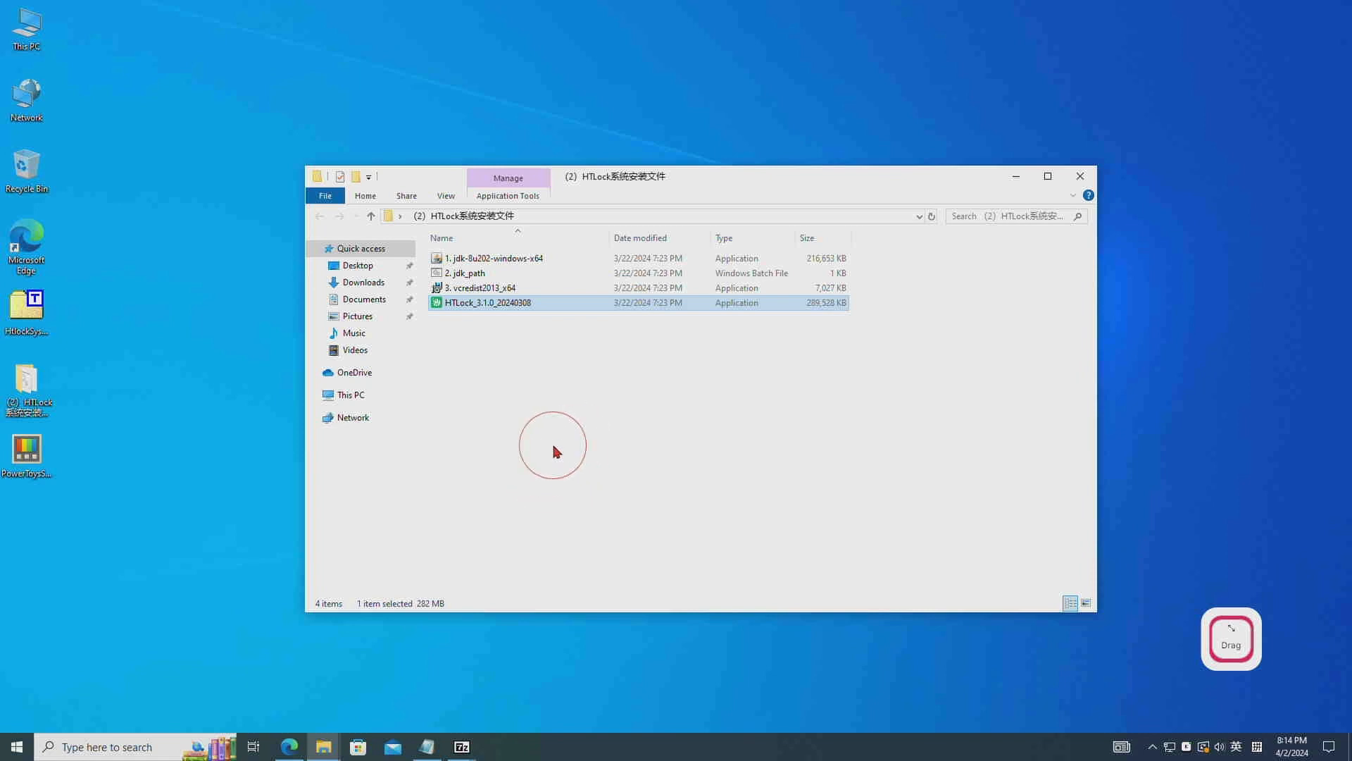
- Run the HTLock_3.1.0_20240308 installer as administrator with English as the setup language
right_click(454, 304)
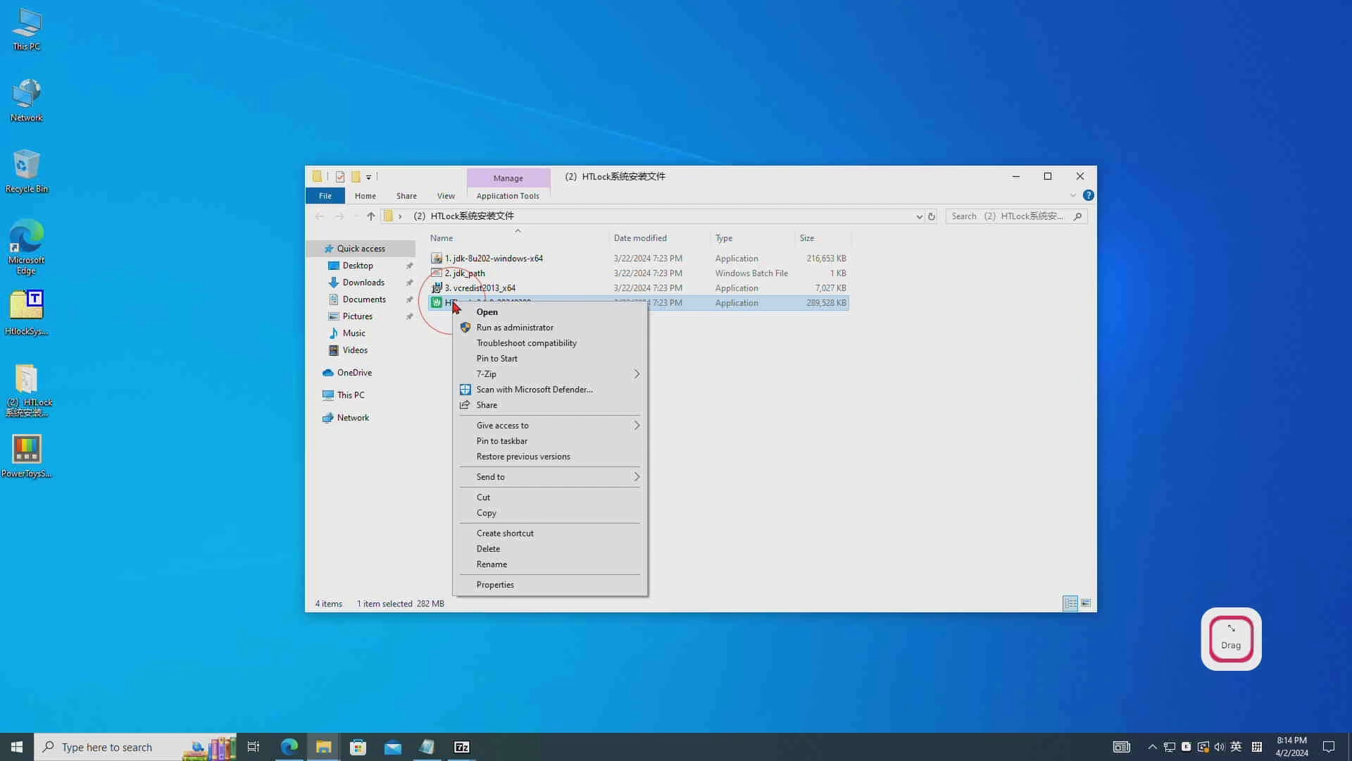
left_click(506, 330)
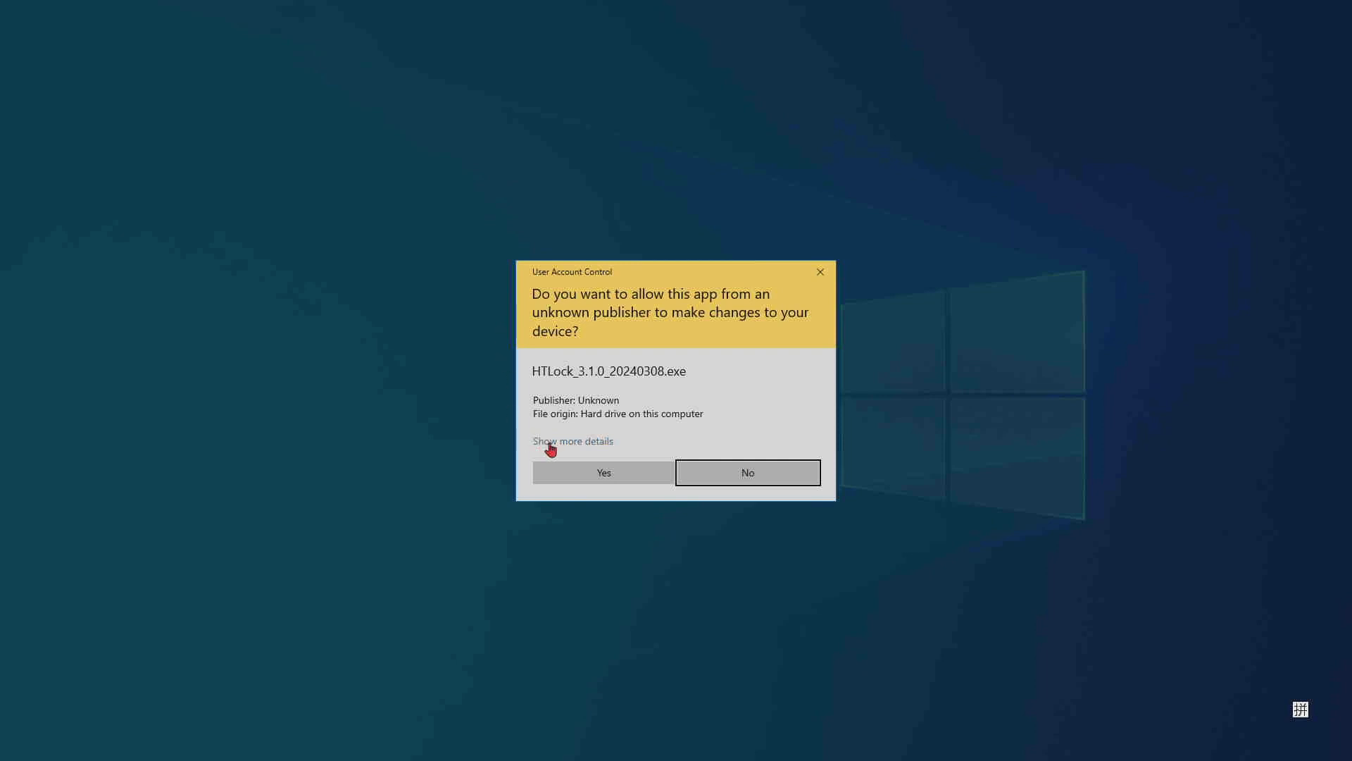
left_click(589, 471)
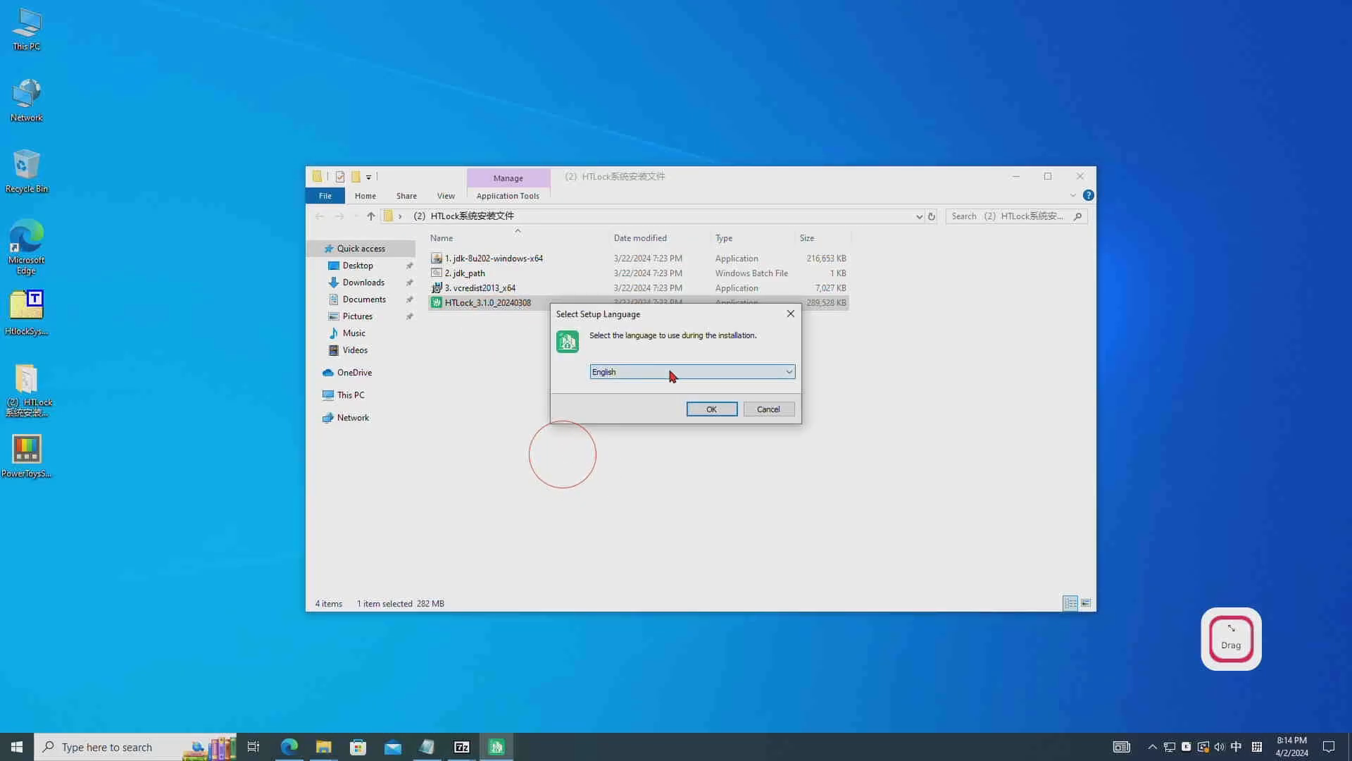
left_click(702, 409)
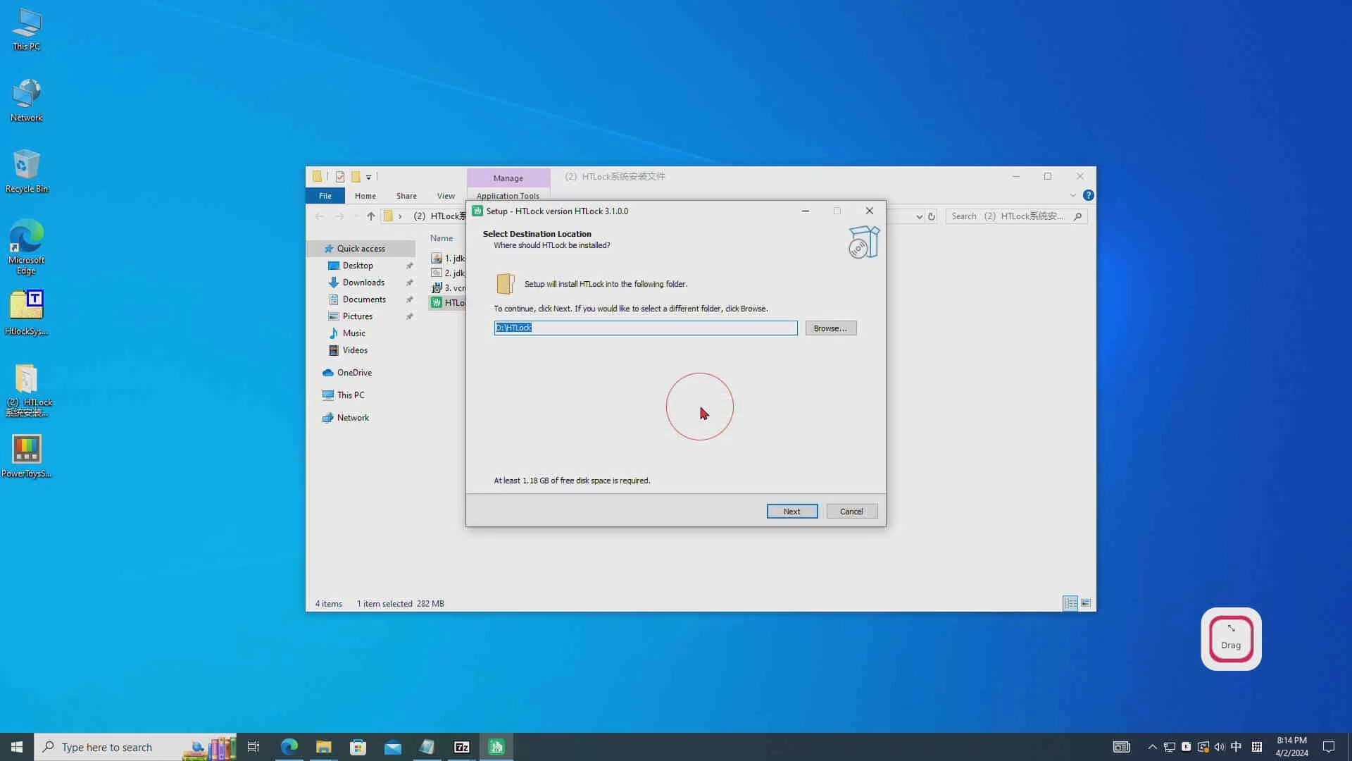
- Install HTLock into D:\HTLock with a desktop shortcut, and finish the setup with HTLock launched
left_click(830, 329)
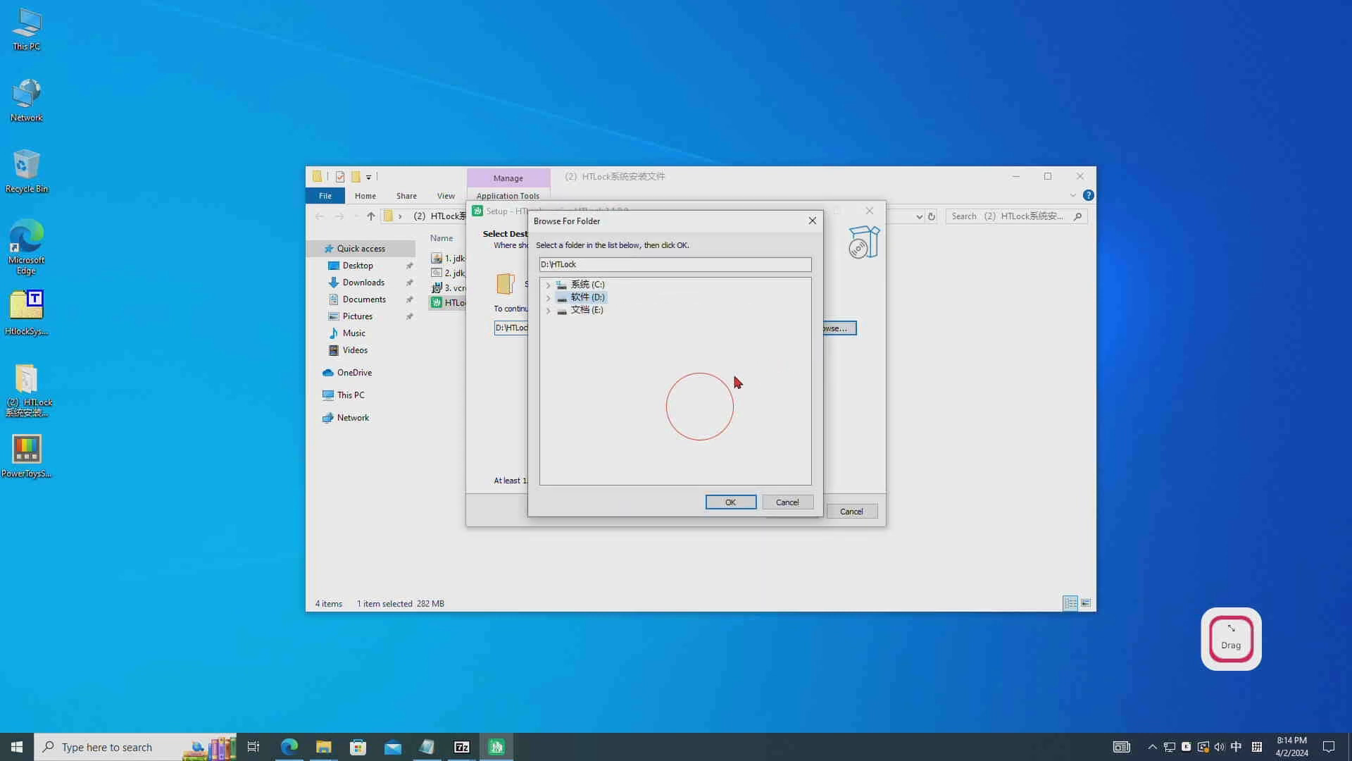
left_click(812, 222)
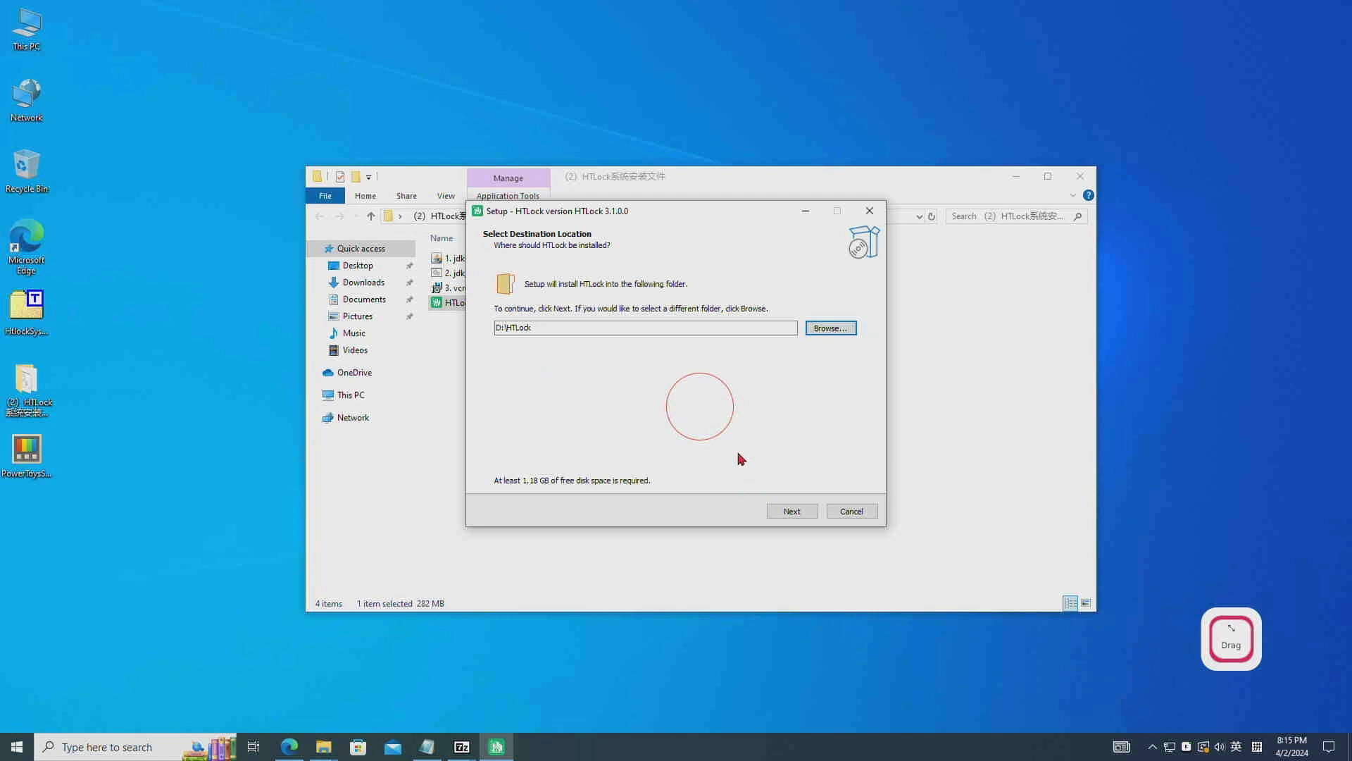
left_click(788, 513)
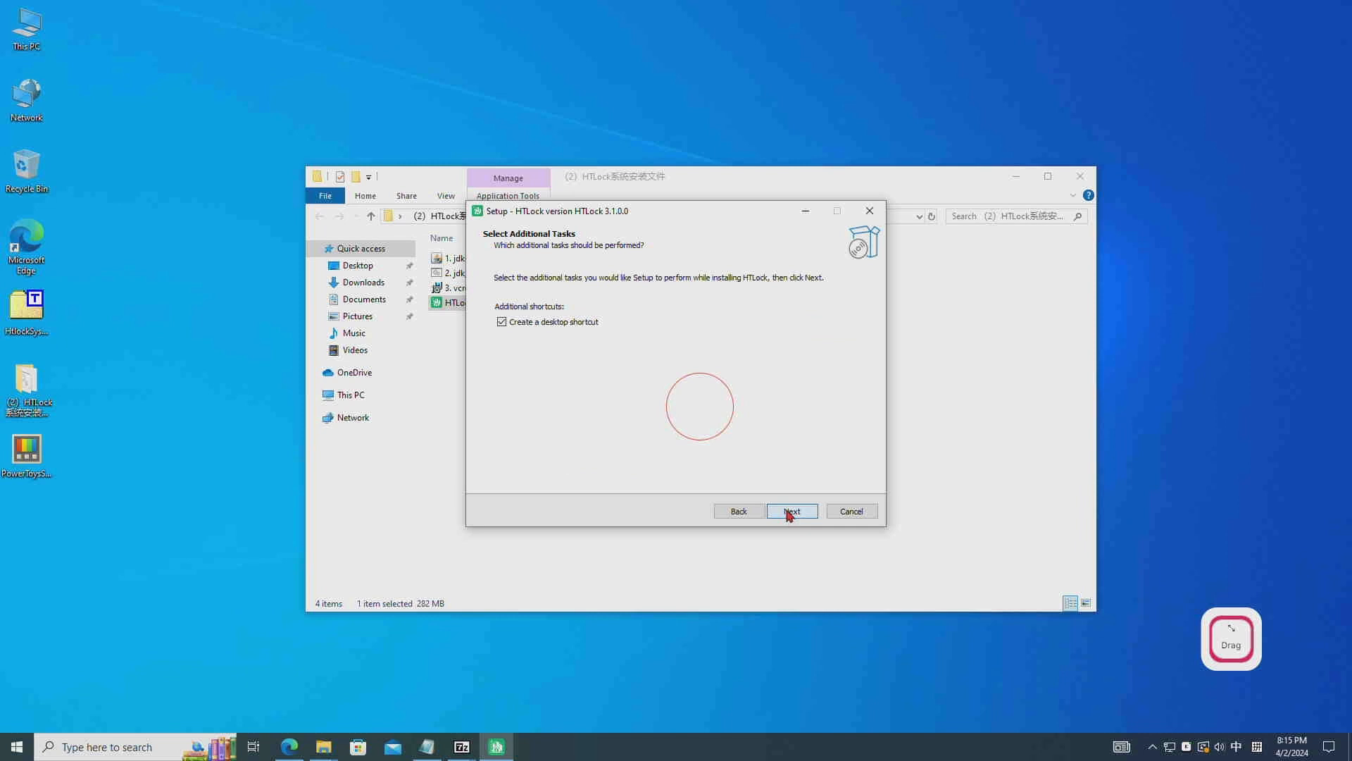
left_click(789, 513)
left_click(790, 511)
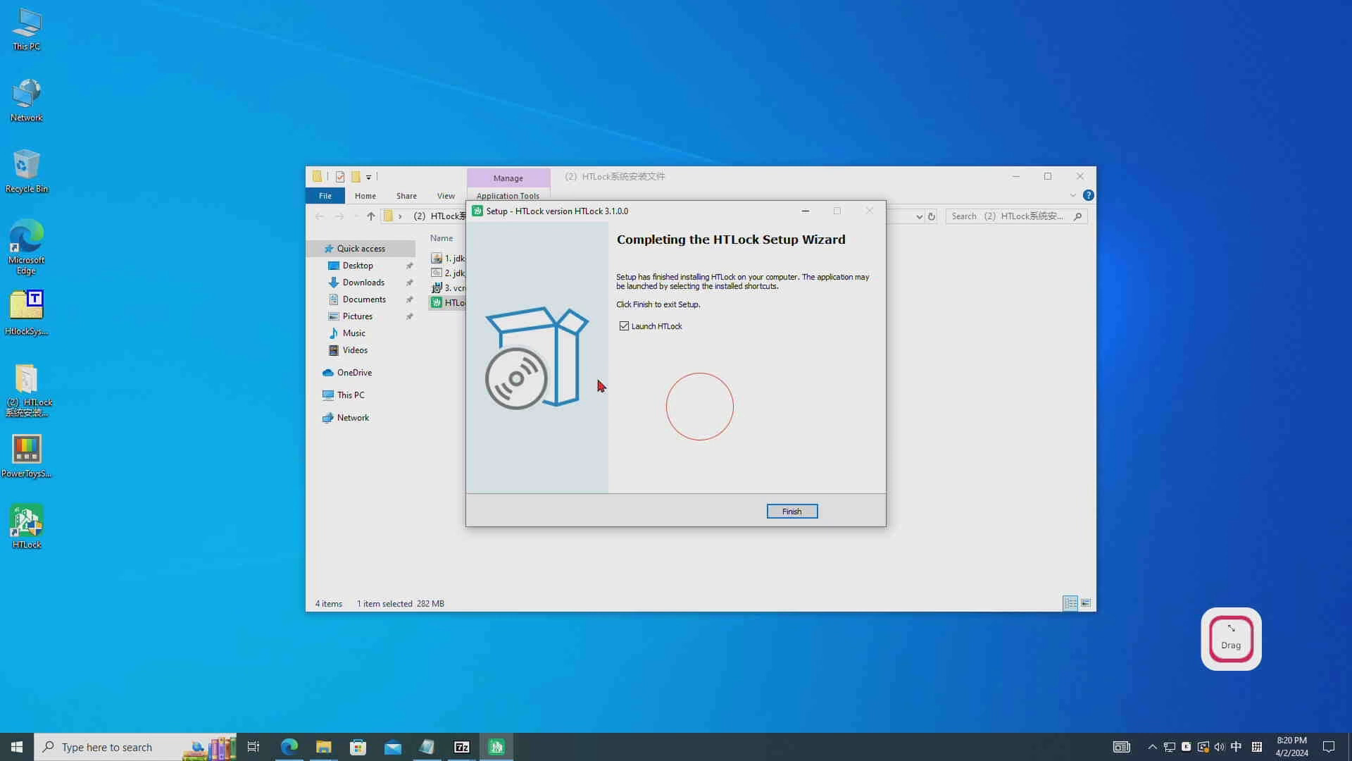
left_click(793, 512)
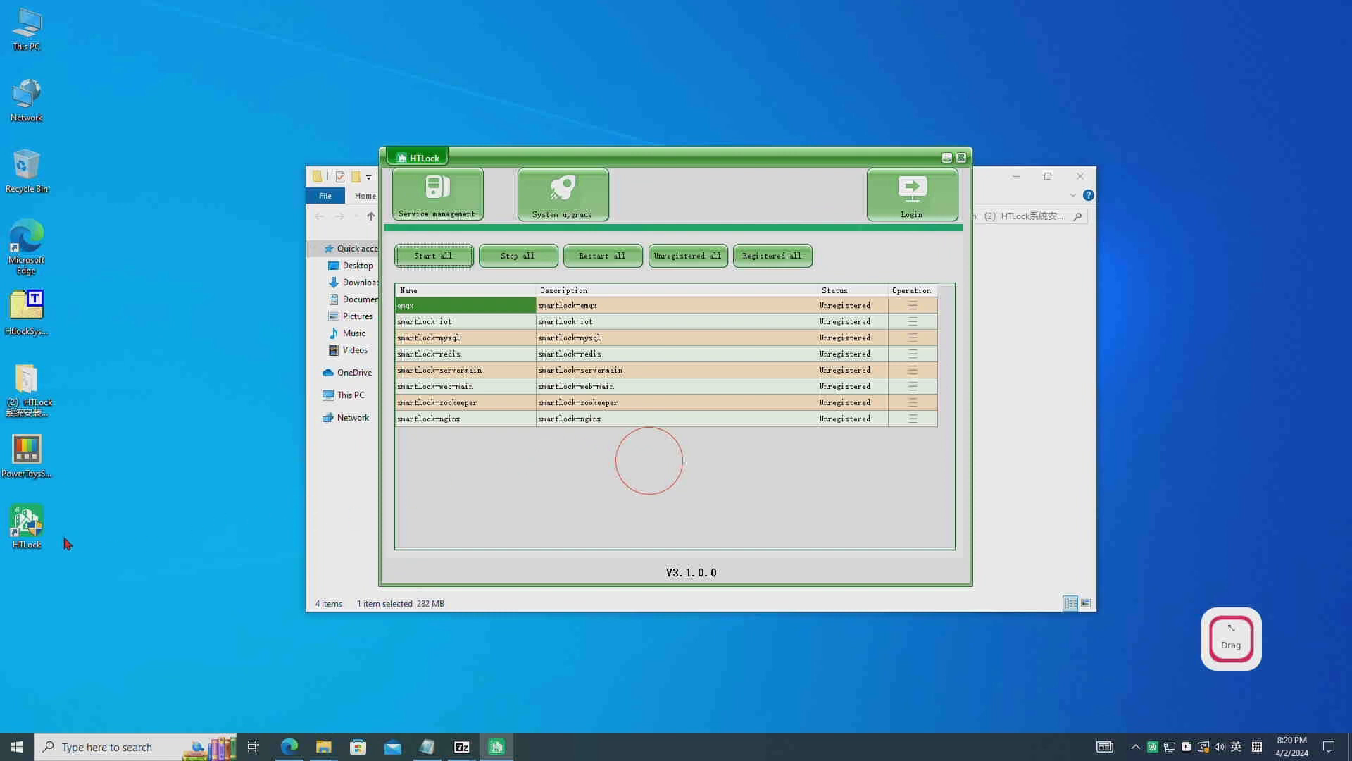
left_click(30, 525)
left_click(18, 476)
left_click(35, 521)
- Register all HTLock services, including emqx, and open the system's login page in the browser
left_click(774, 262)
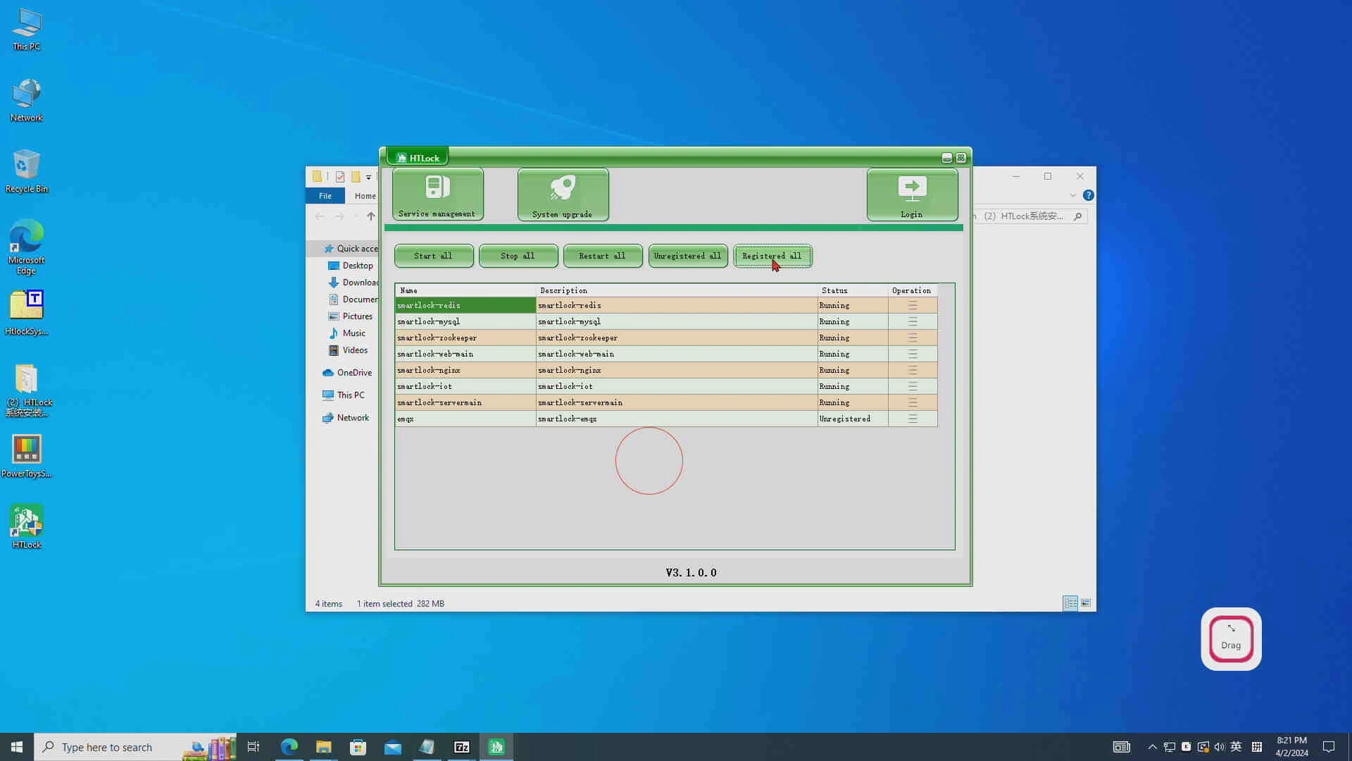
left_click(774, 262)
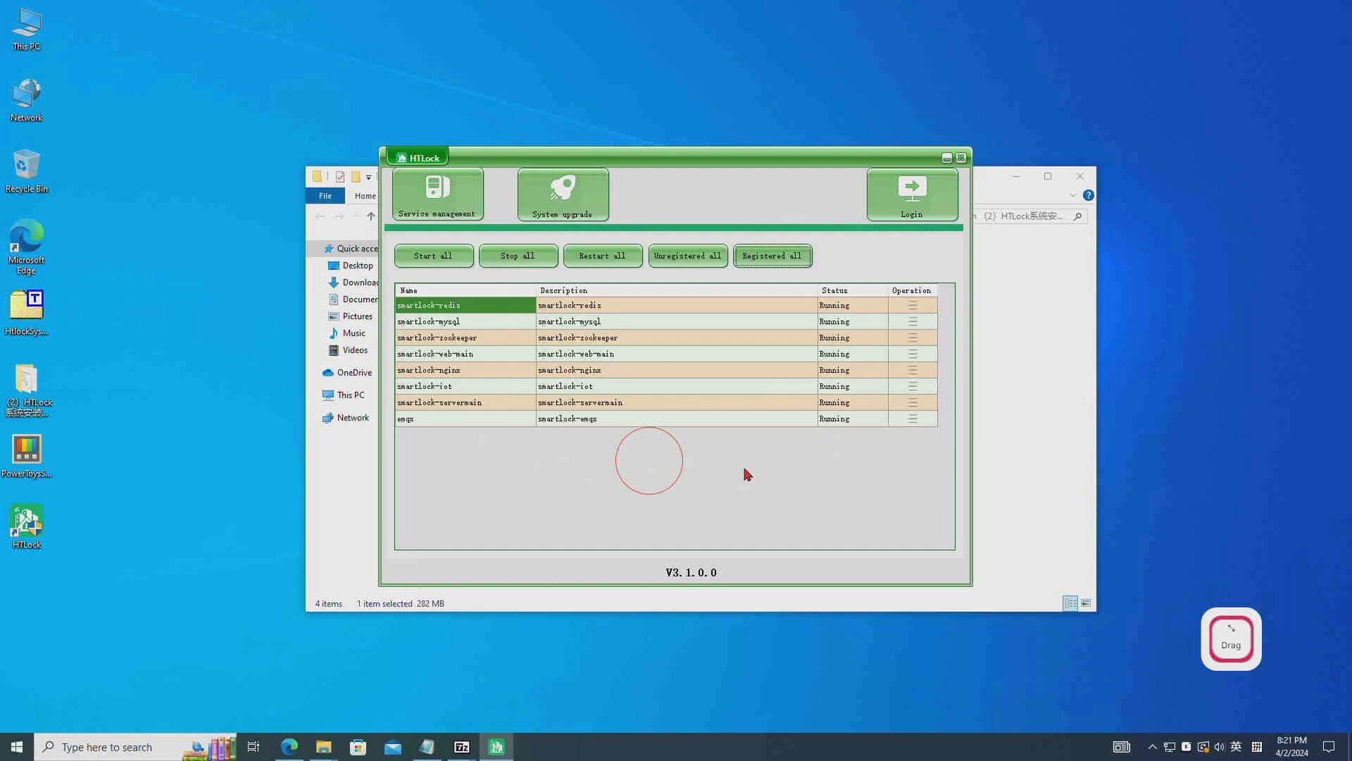
left_click(920, 213)
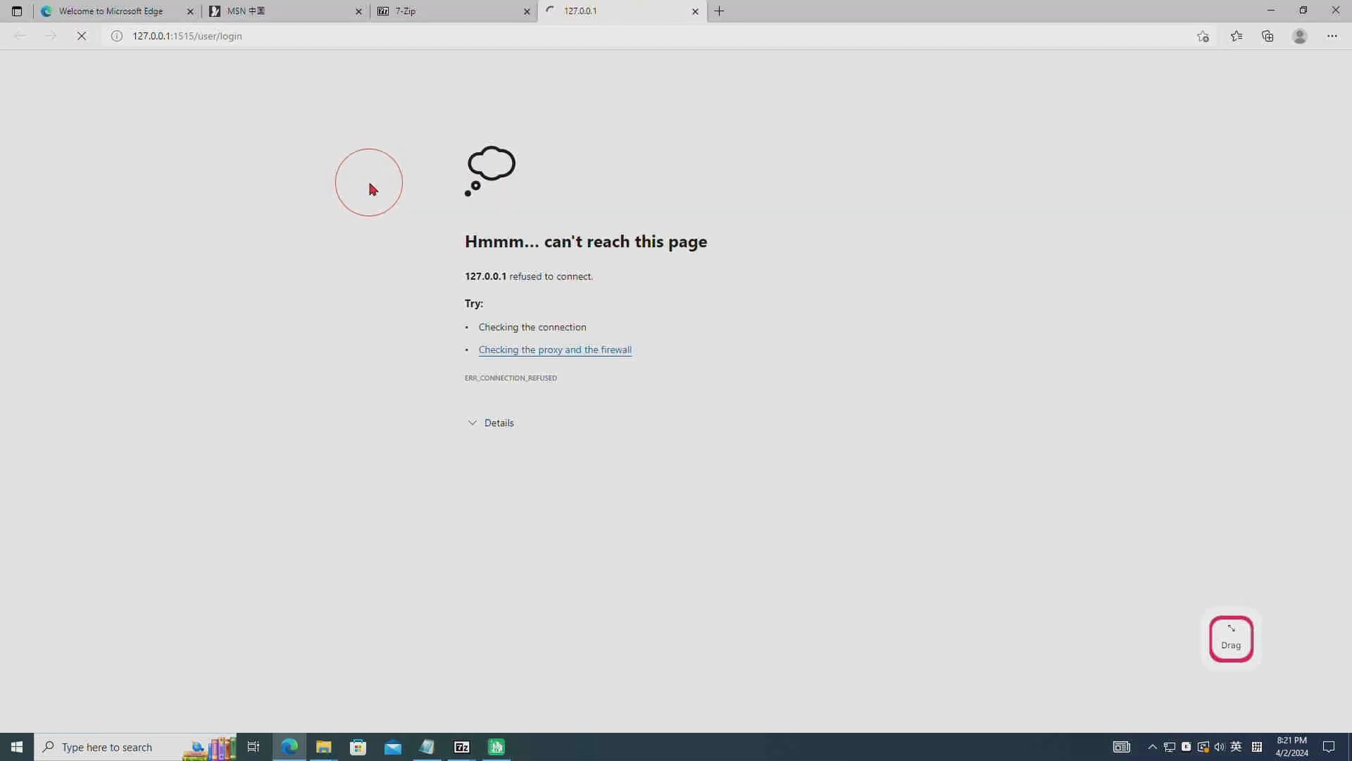
- Shorten the failed page's address to 127.0.0.1:1515 by removing /user/login, and load it
left_click(281, 39)
left_click(286, 40)
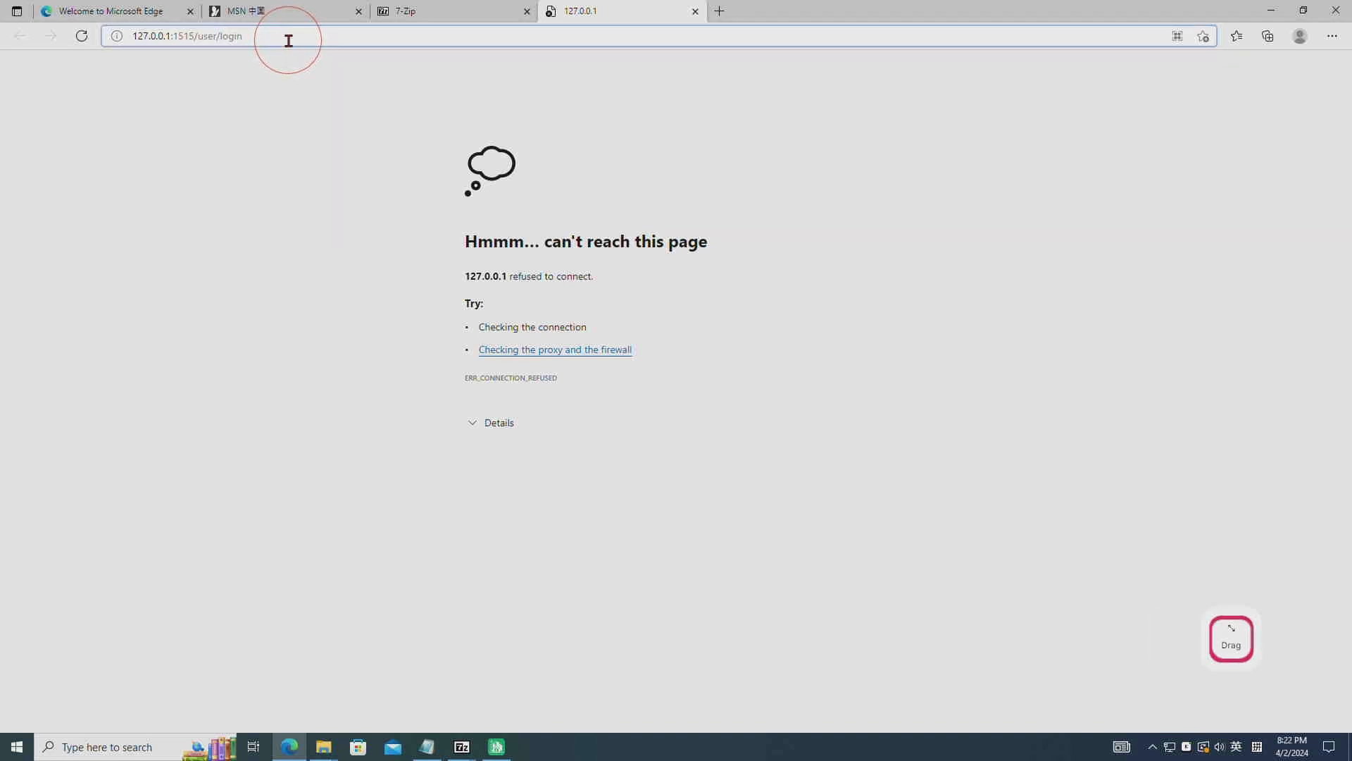
left_click(288, 40)
key("BackSpace")
key("BackSpace")
key("BackSpace")
key("BackSpace")
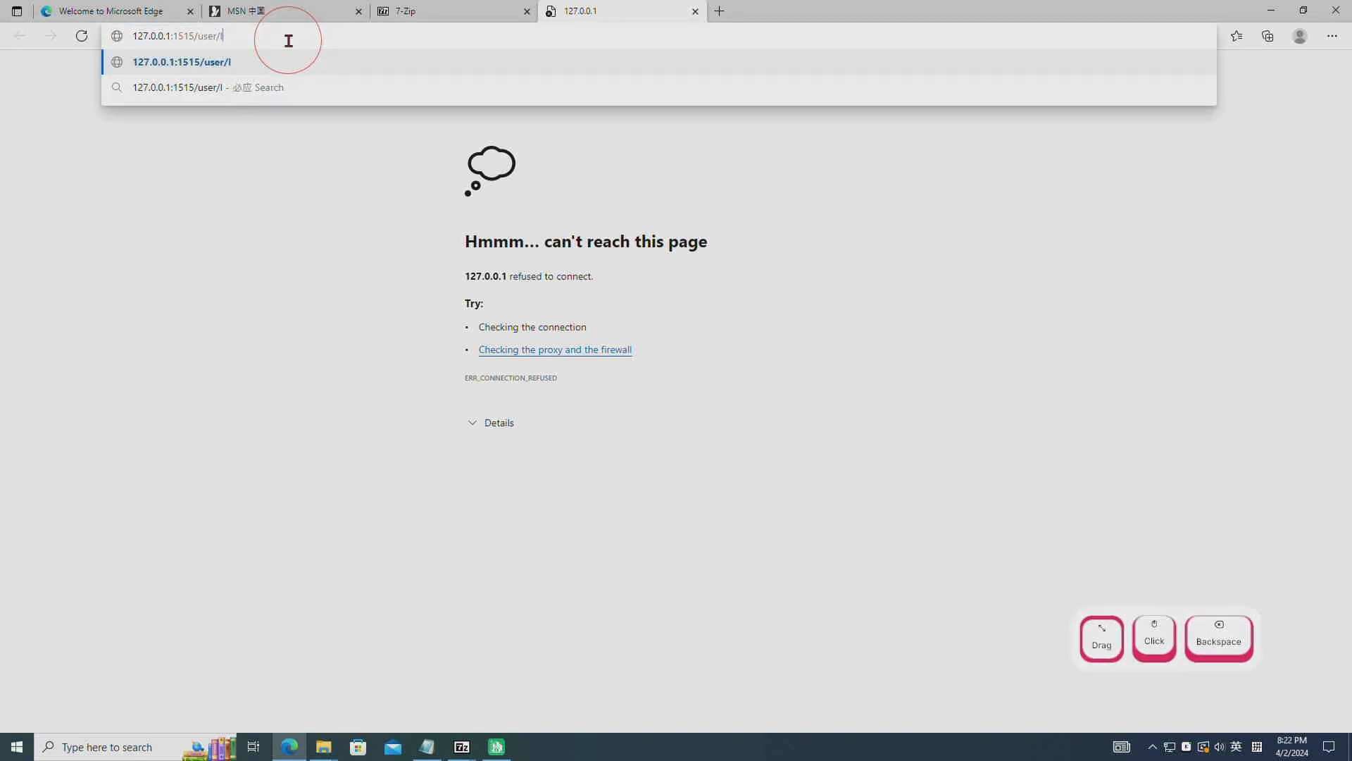
key("BackSpace")
key("BackSpace")
key("BackSpace")
key("BackSpace")
key("BackSpace")
key("BackSpace")
key("BackSpace")
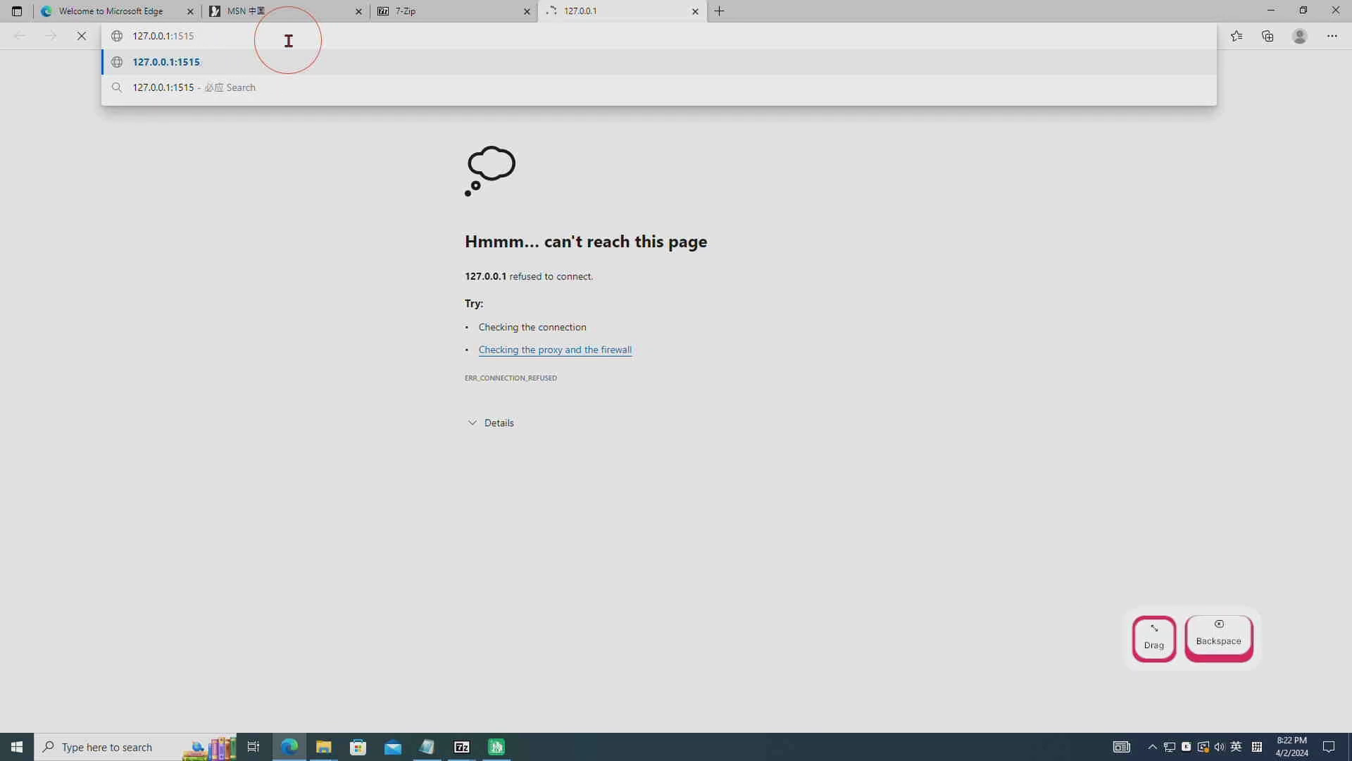
key("Return")
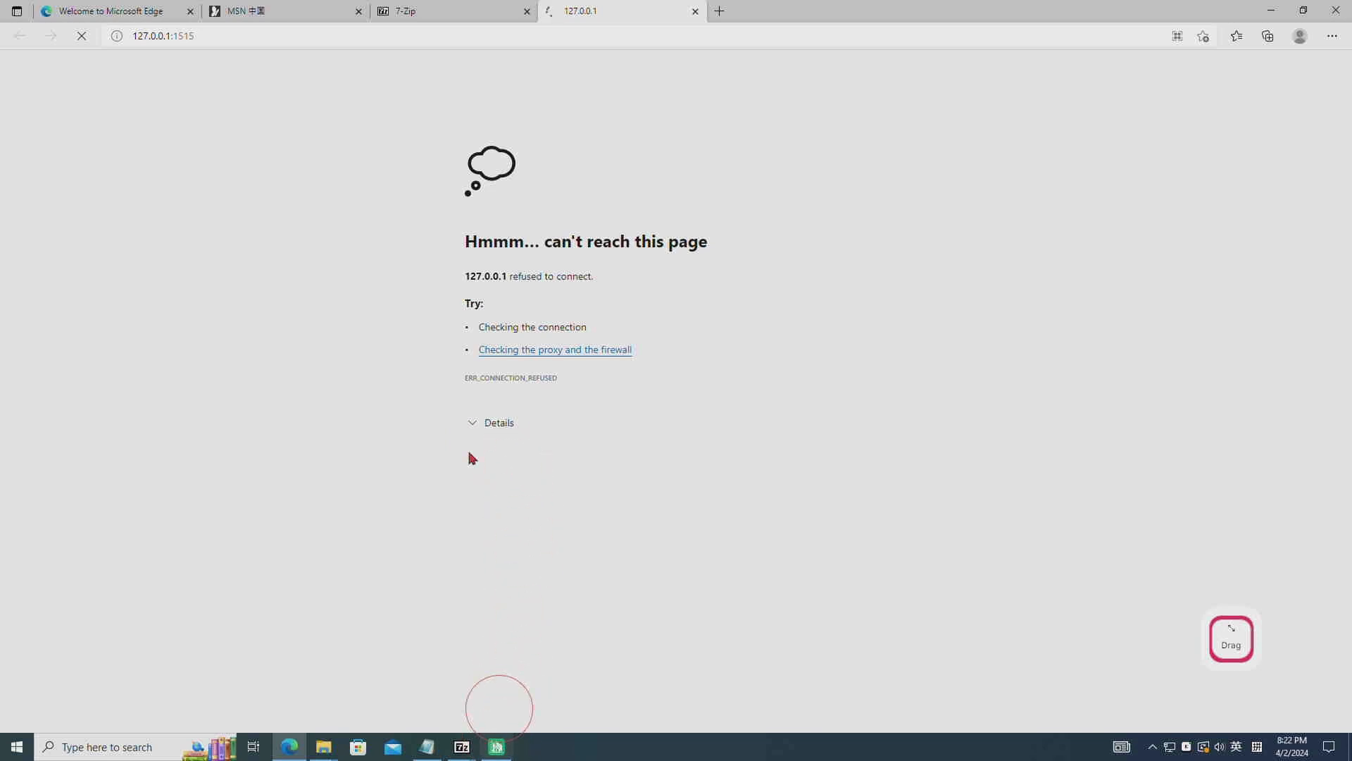
left_click(227, 36)
left_click(227, 37)
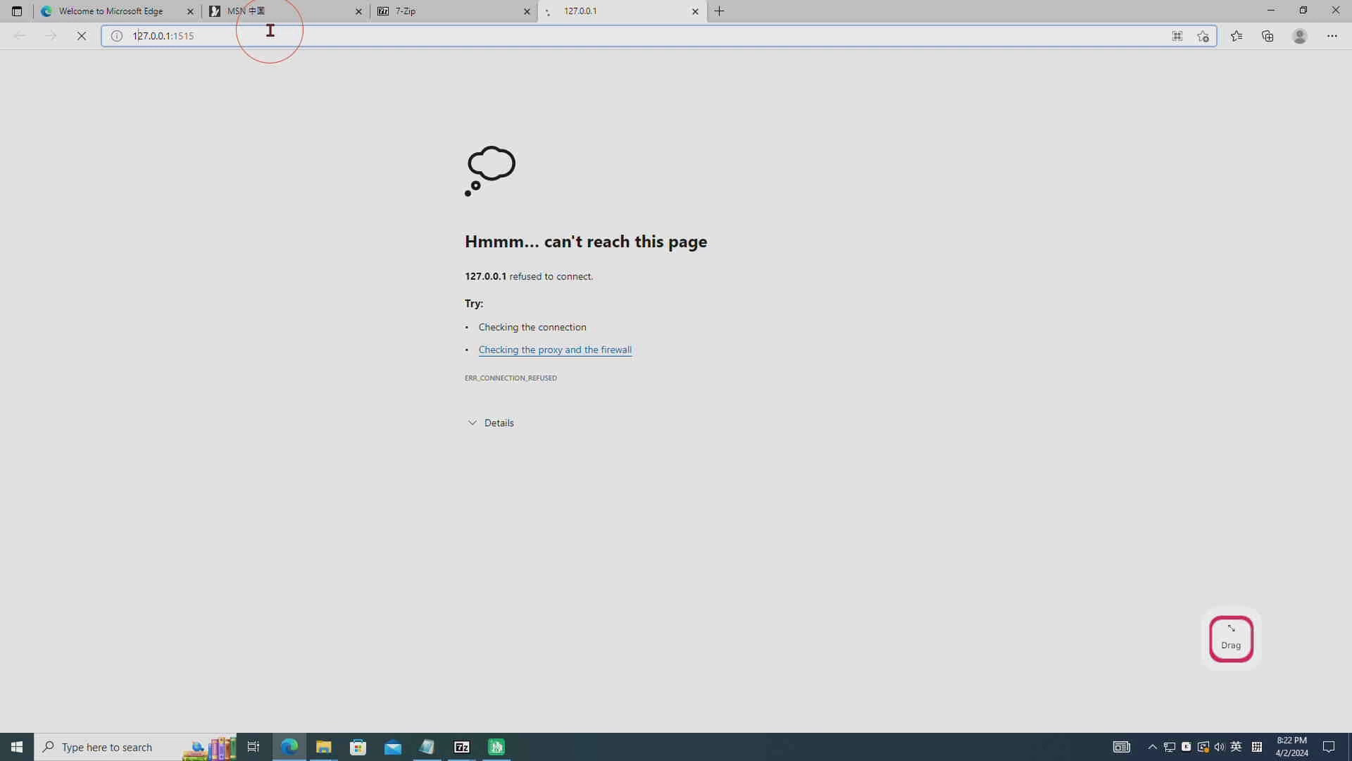
key("Left")
type("h")
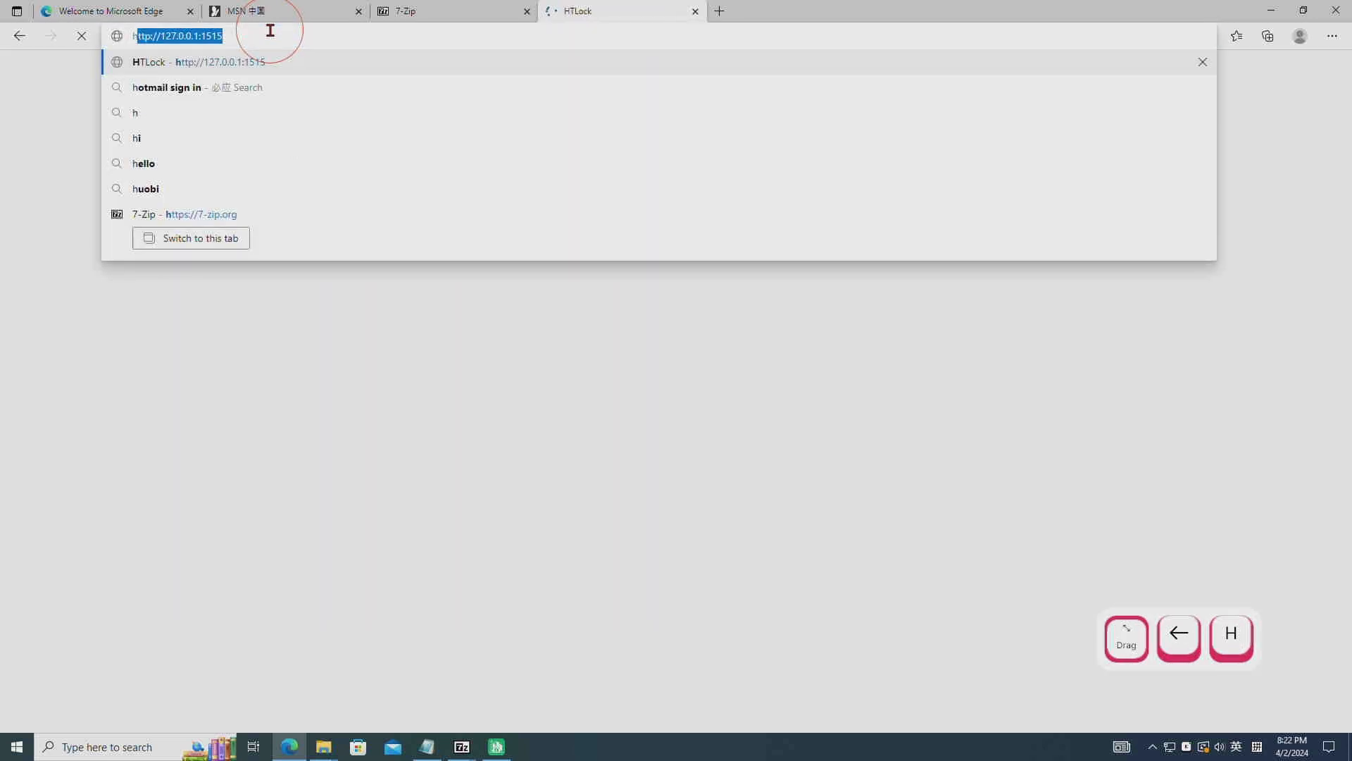
type("tt")
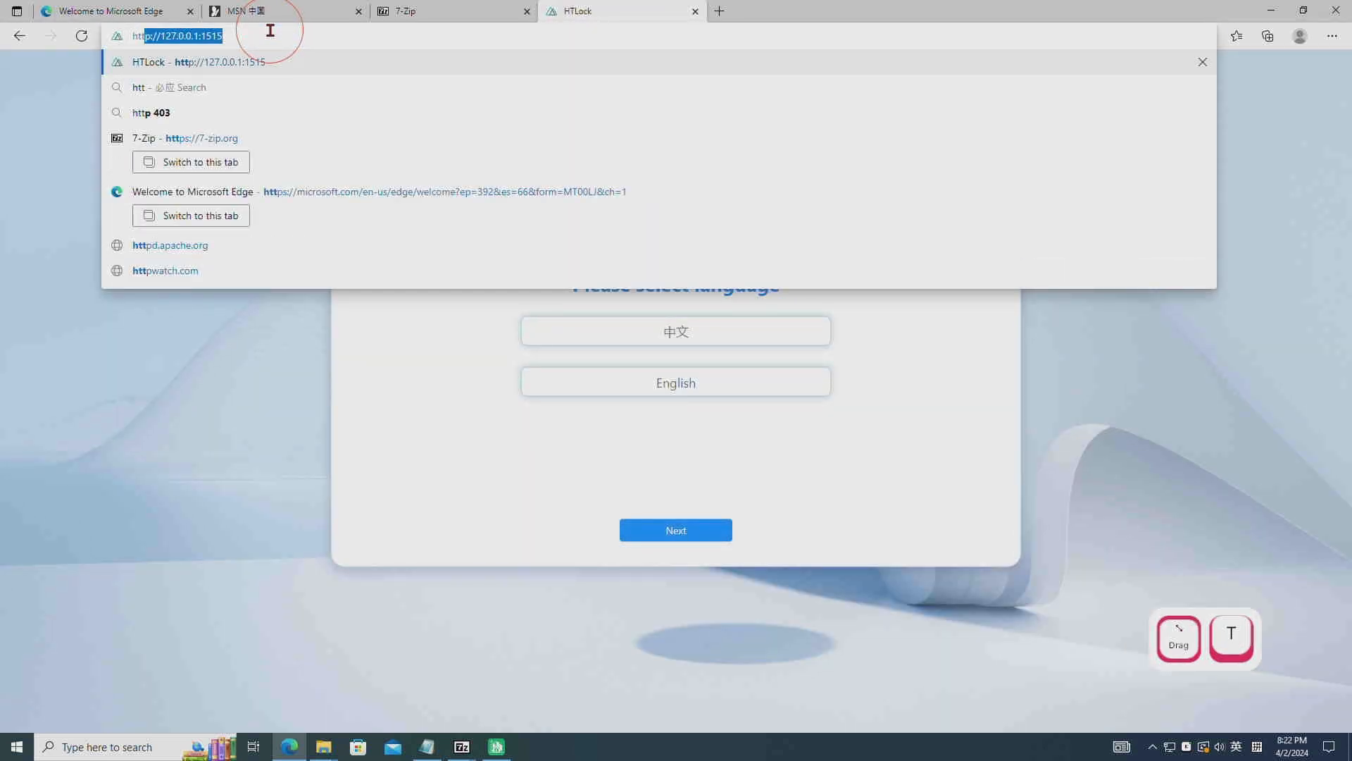
key("Return")
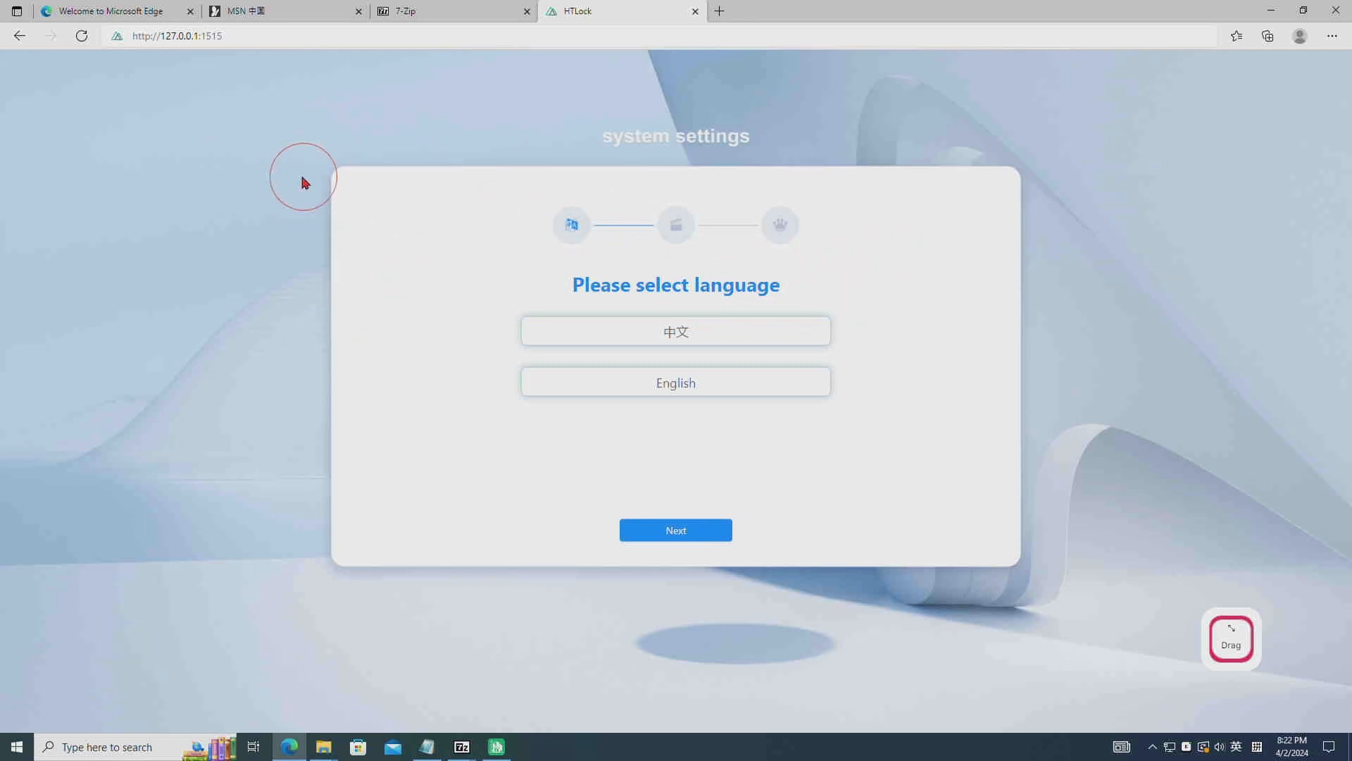
left_click_drag(251, 35, 129, 36)
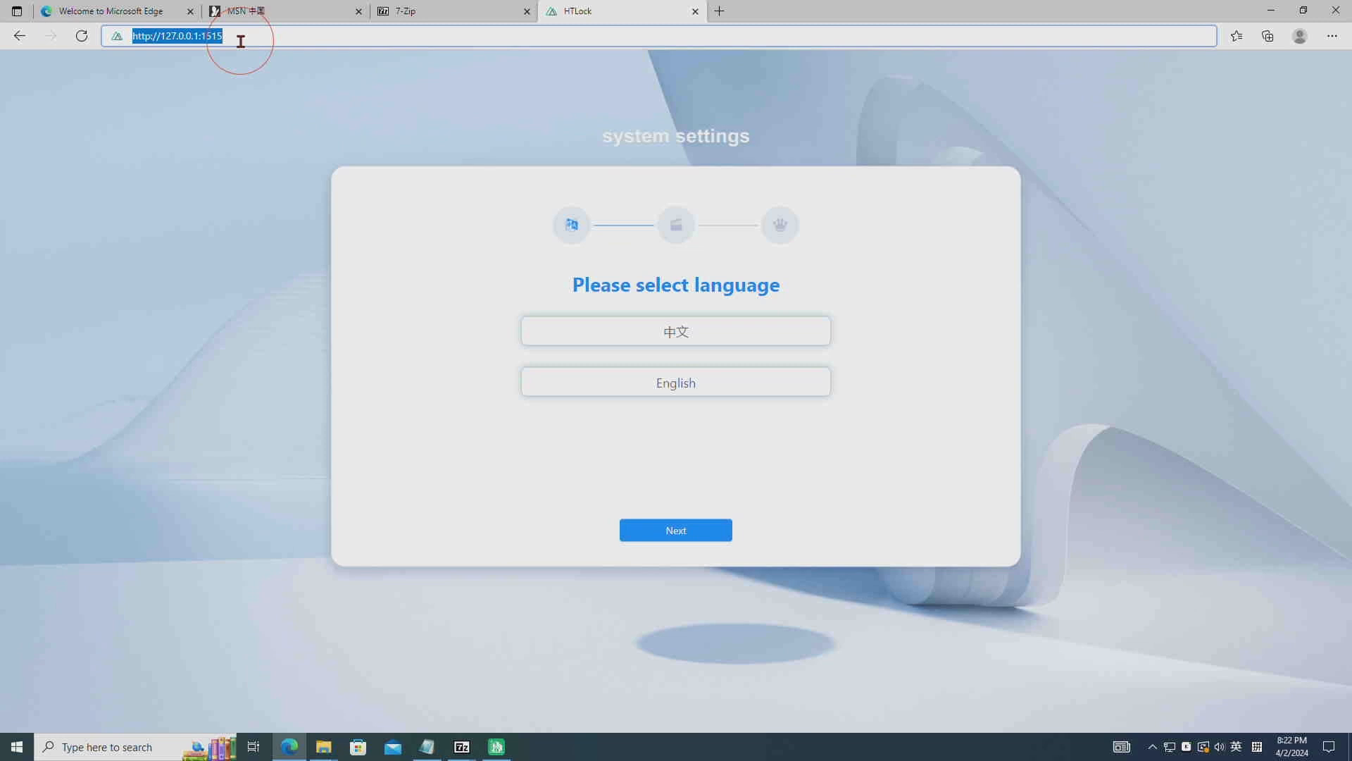
left_click(163, 41)
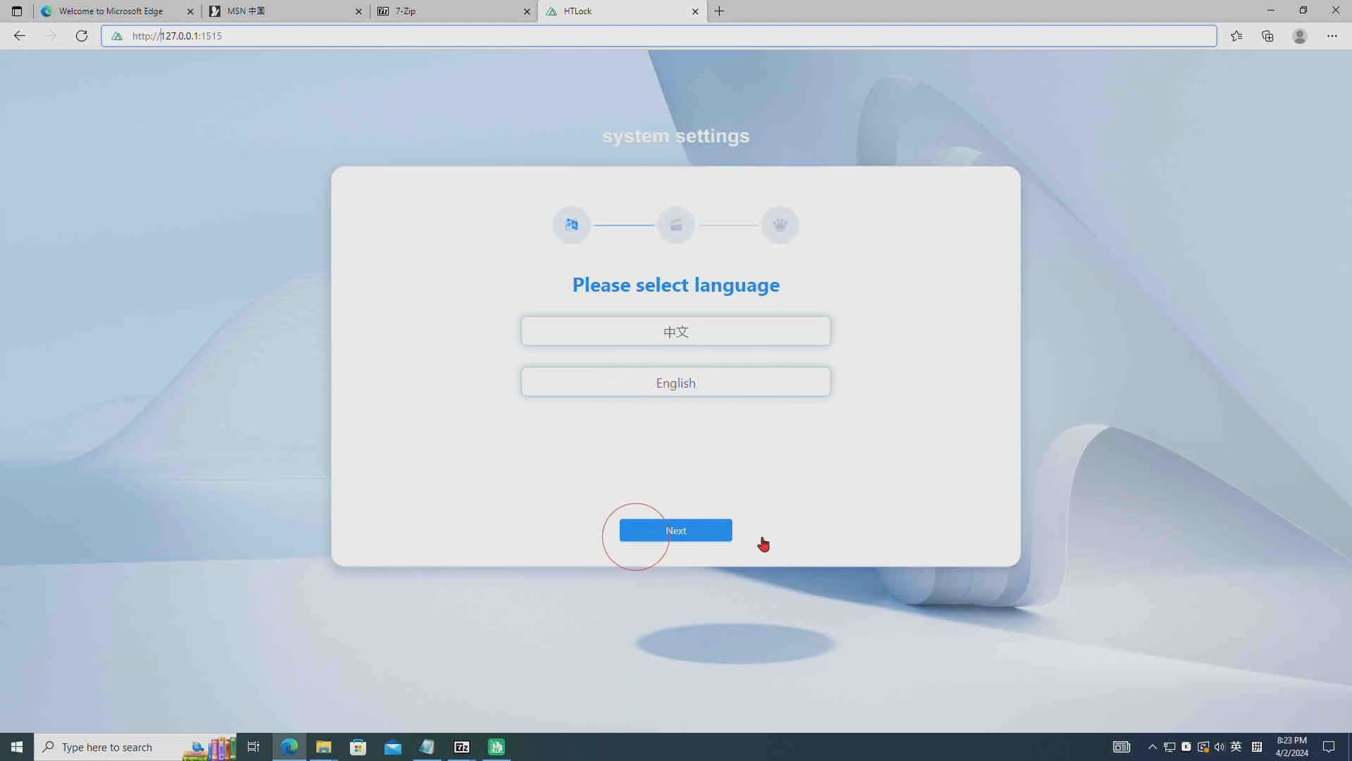
- Choose English as the system language and Hotel as the scene, and continue to the branding information
left_click(678, 380)
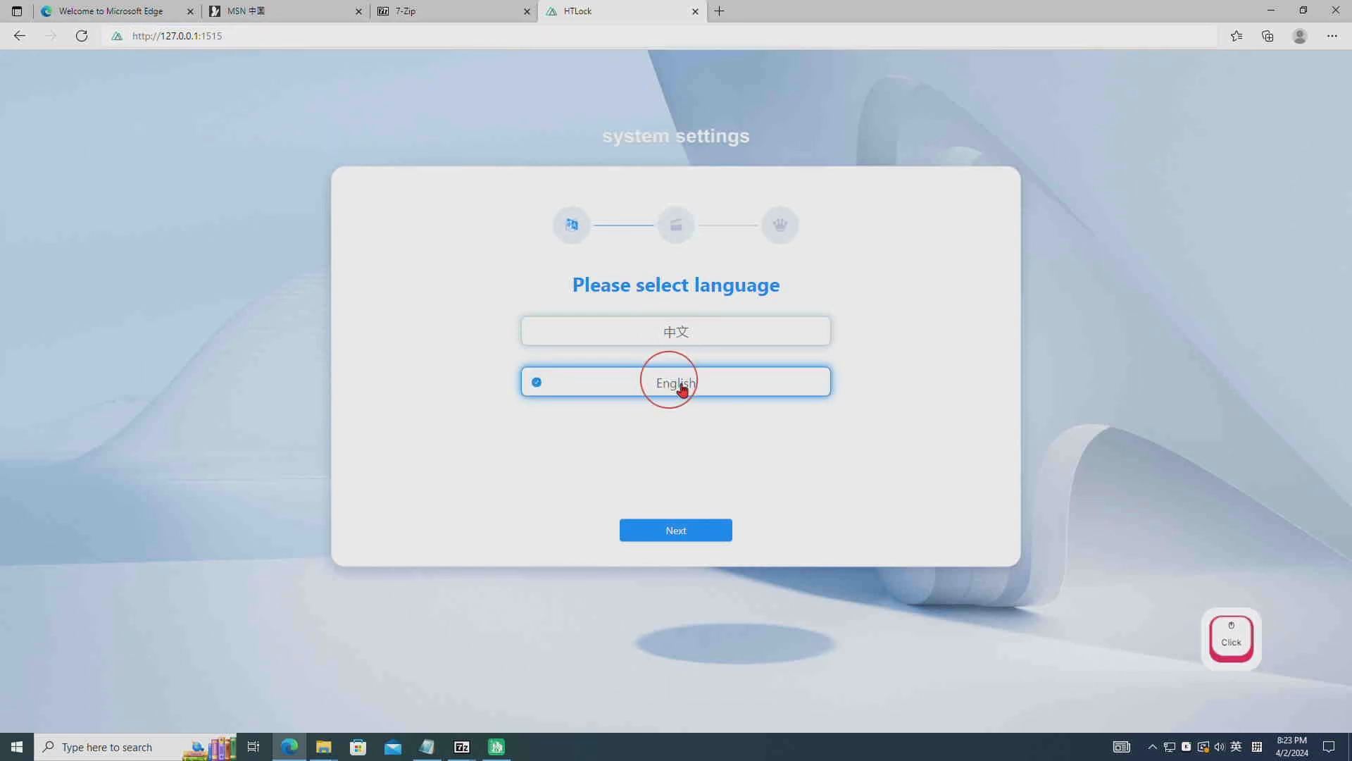
left_click(677, 532)
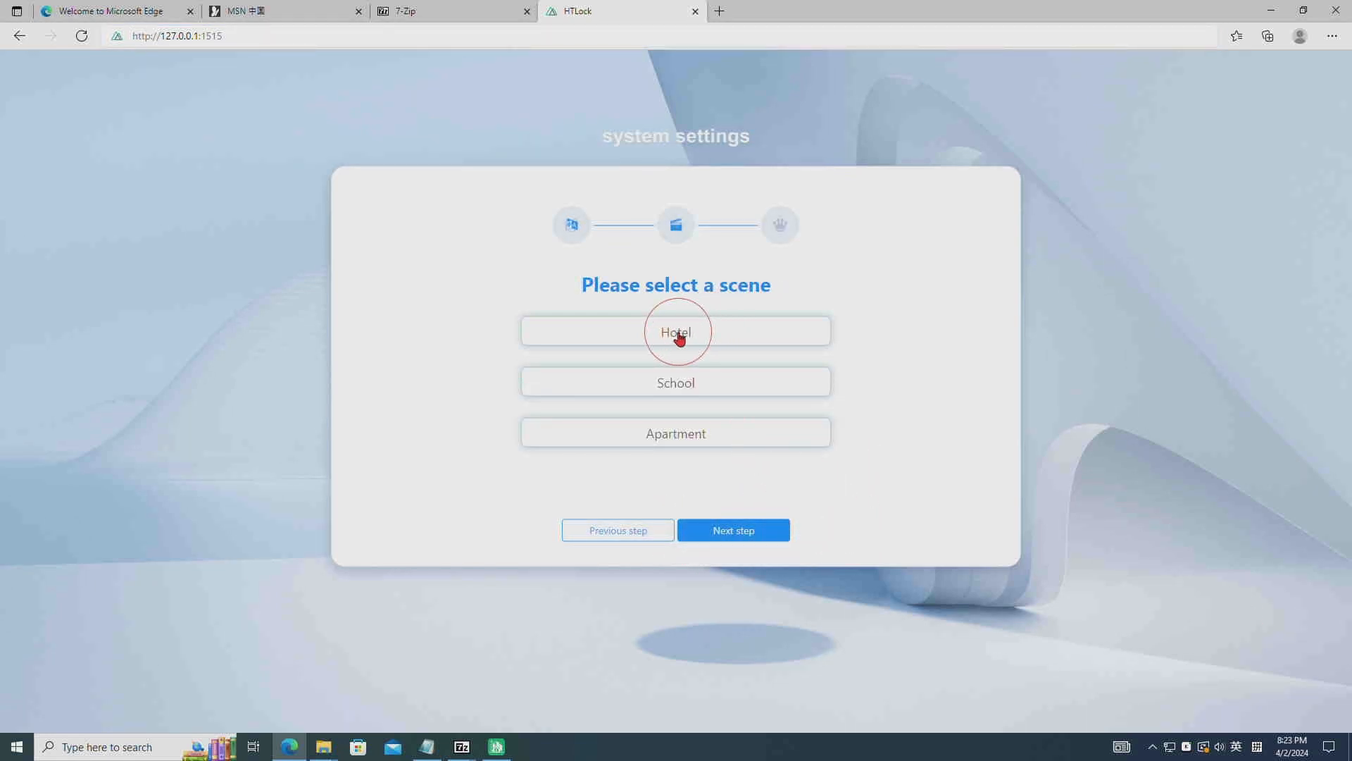
left_click(678, 335)
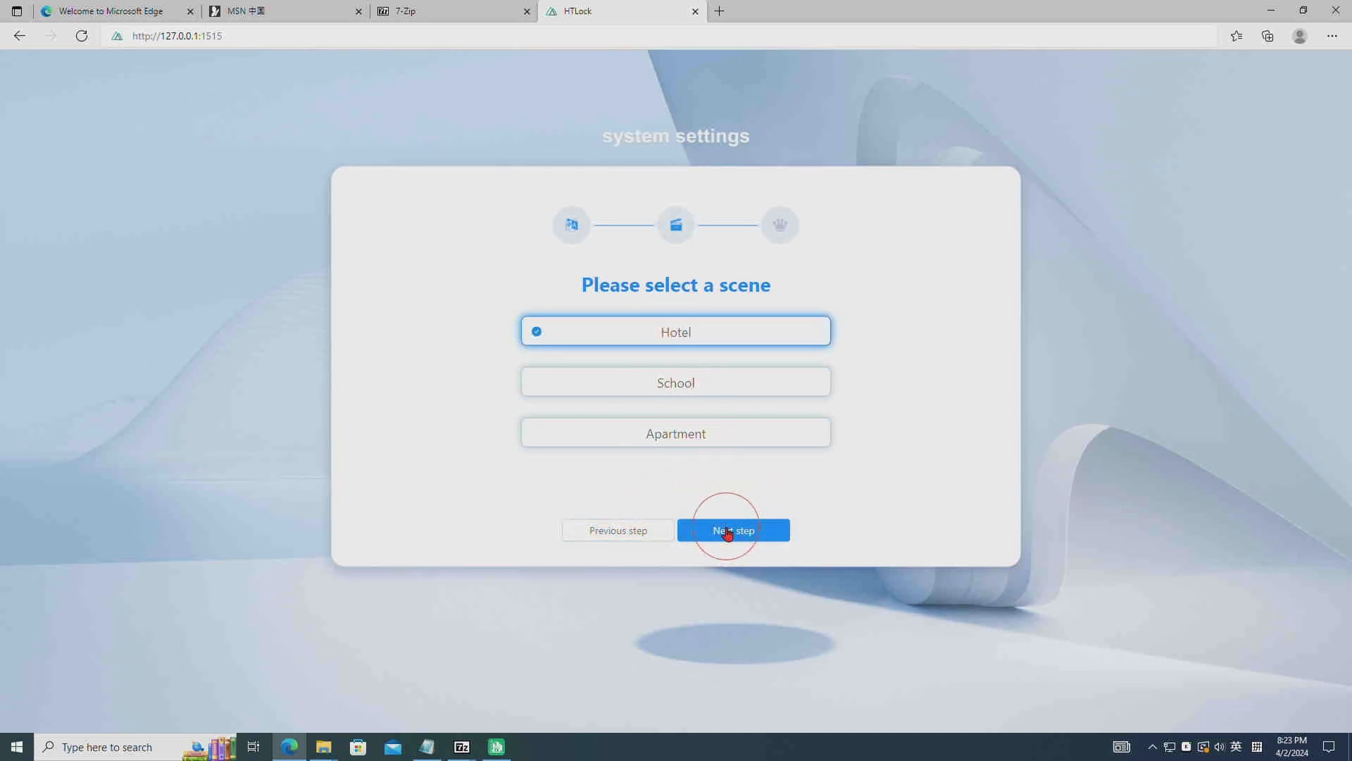
left_click(729, 536)
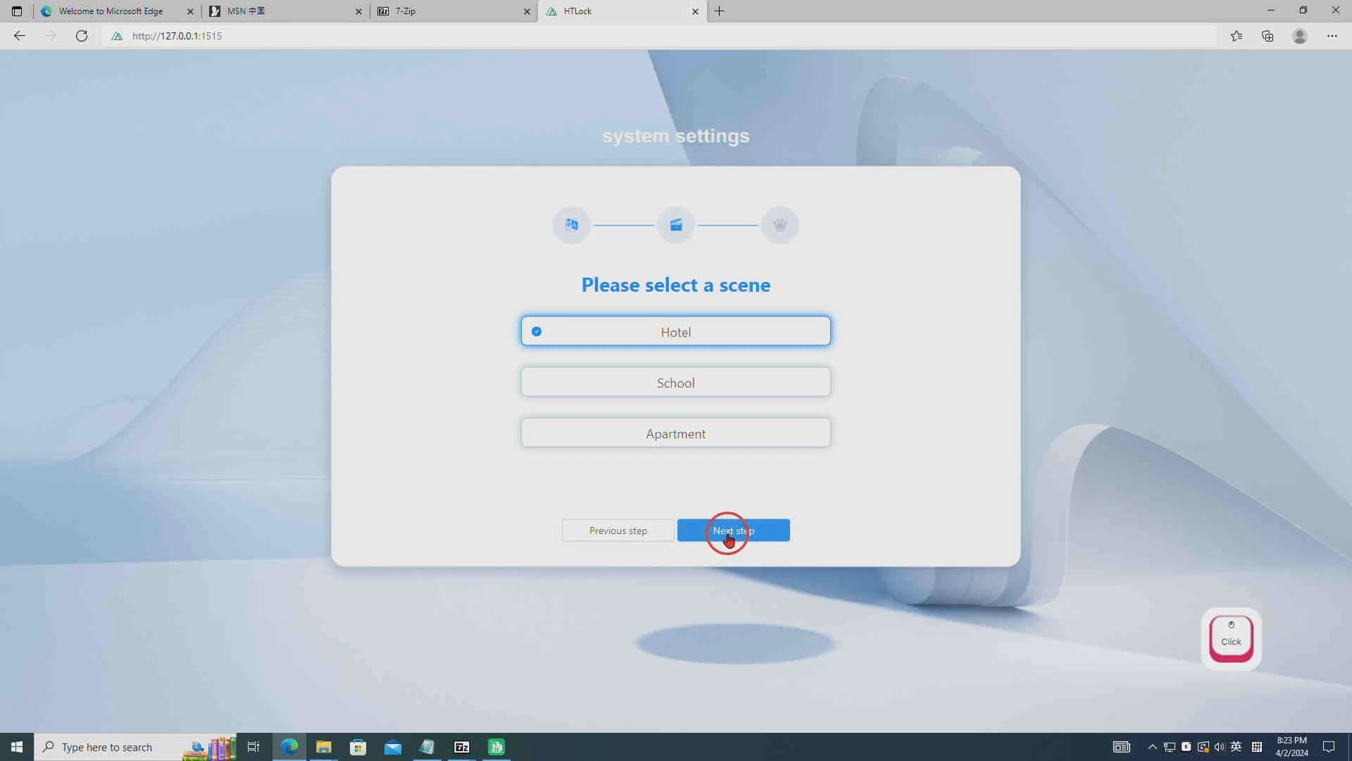
- Enter "Smart Lock System" as the Web Title in the branding information
left_click(499, 358)
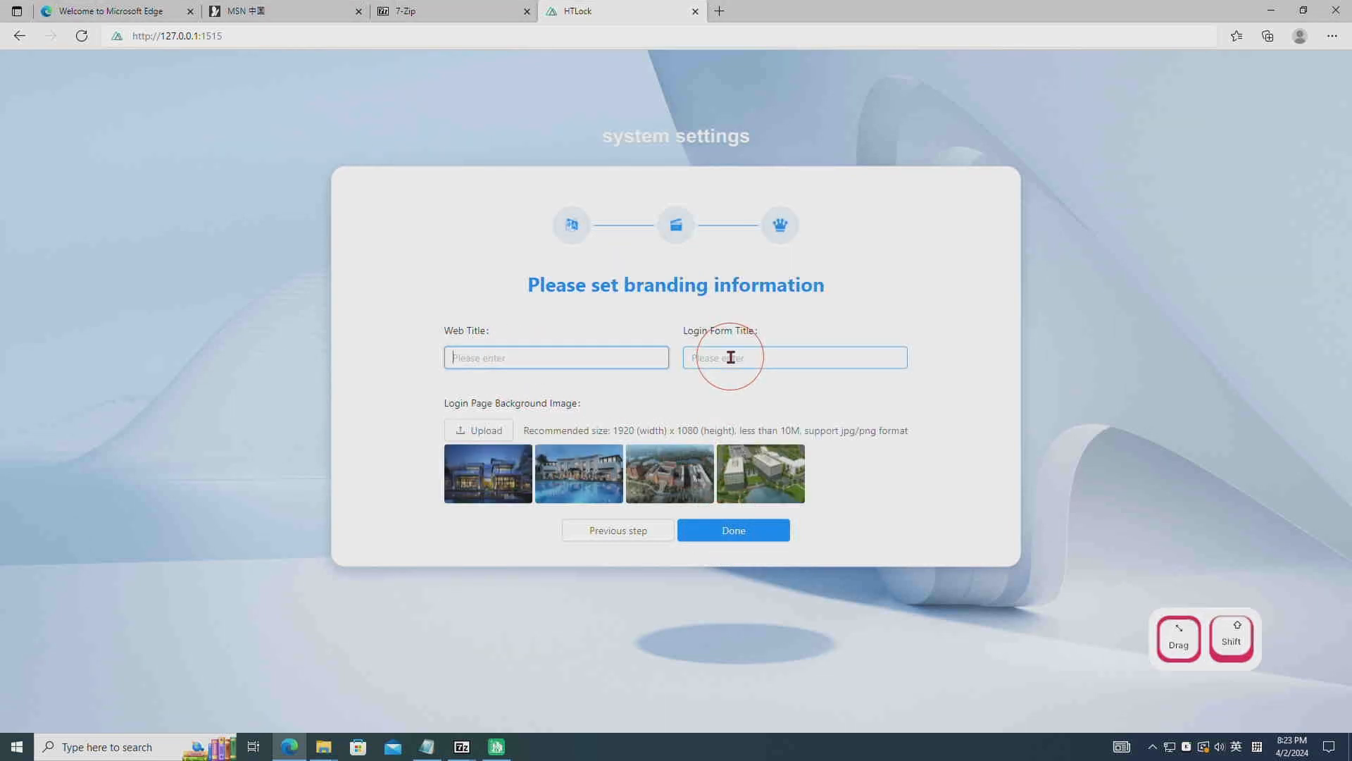
type("Htll")
key("BackSpace")
key("BackSpace")
key("BackSpace")
key("BackSpace")
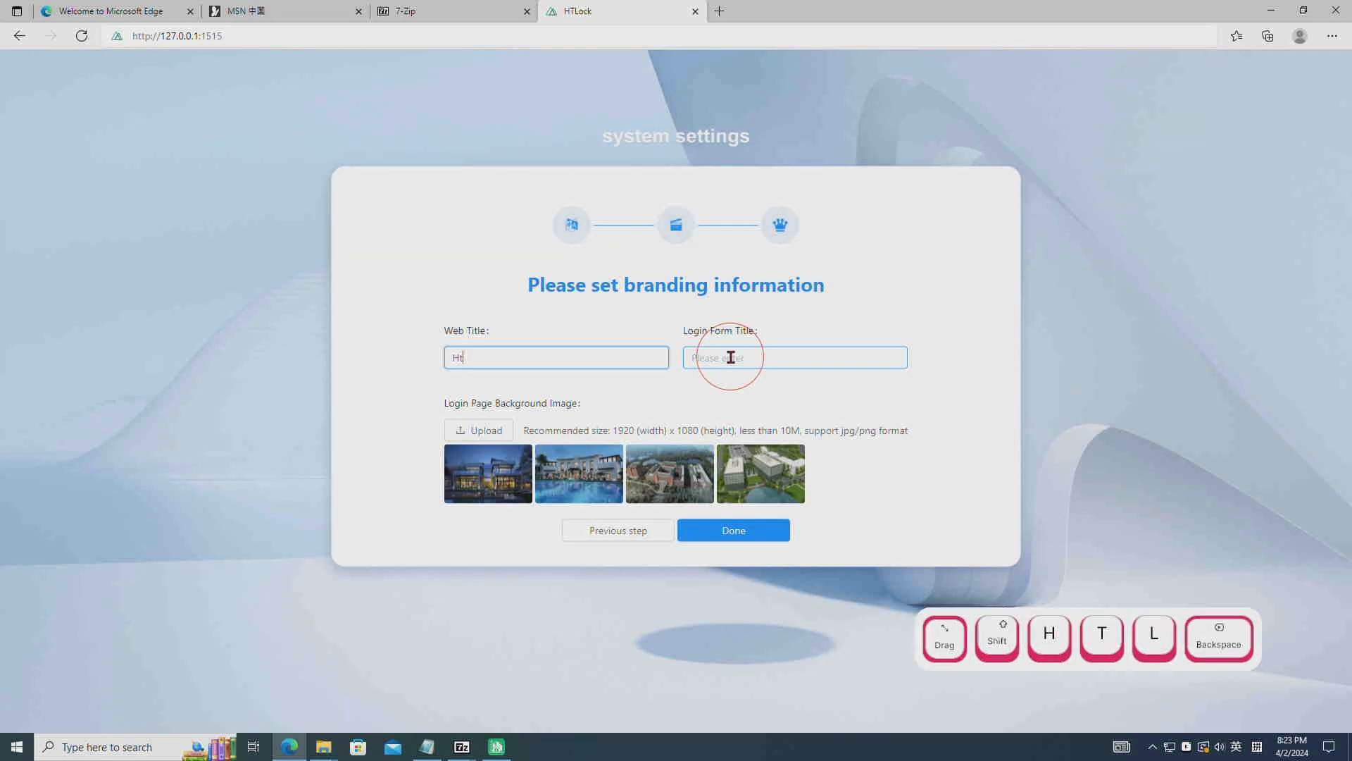
type("Smar")
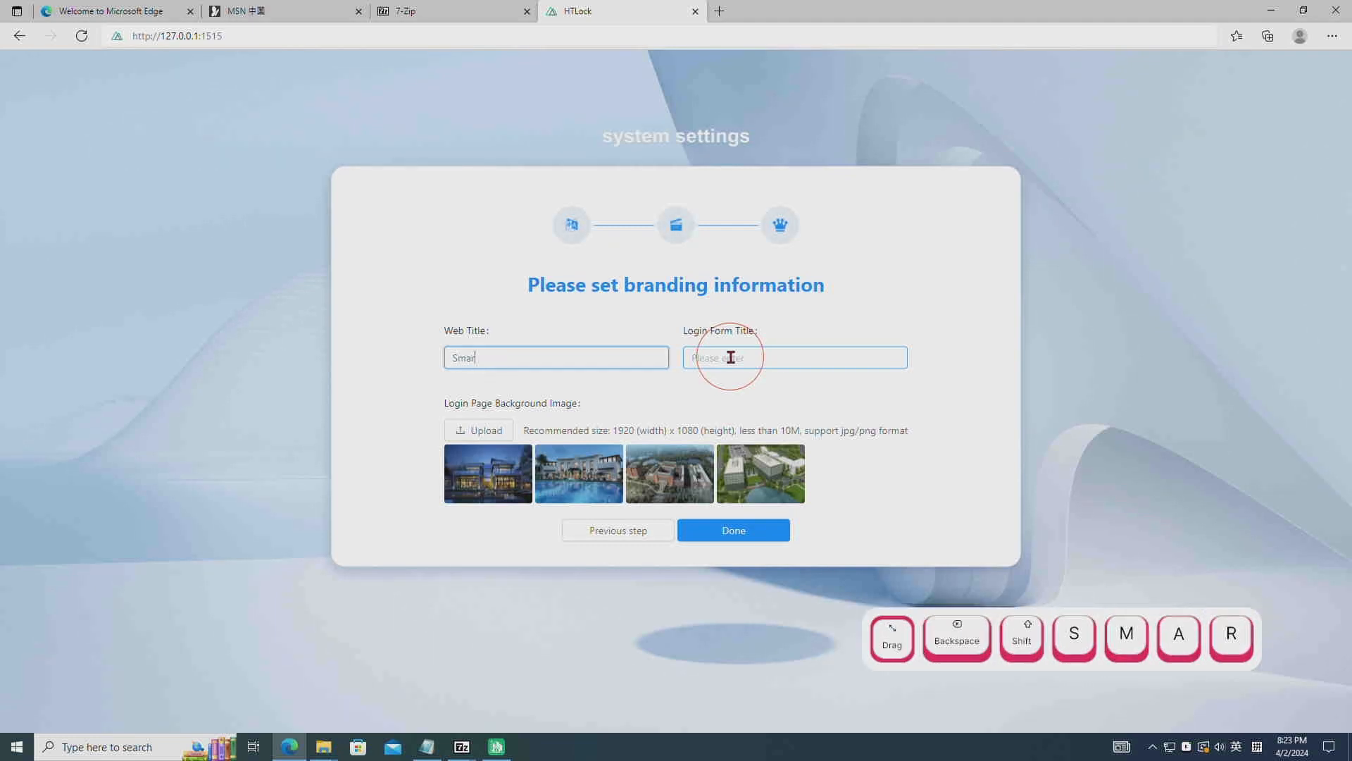
type("t Lock System")
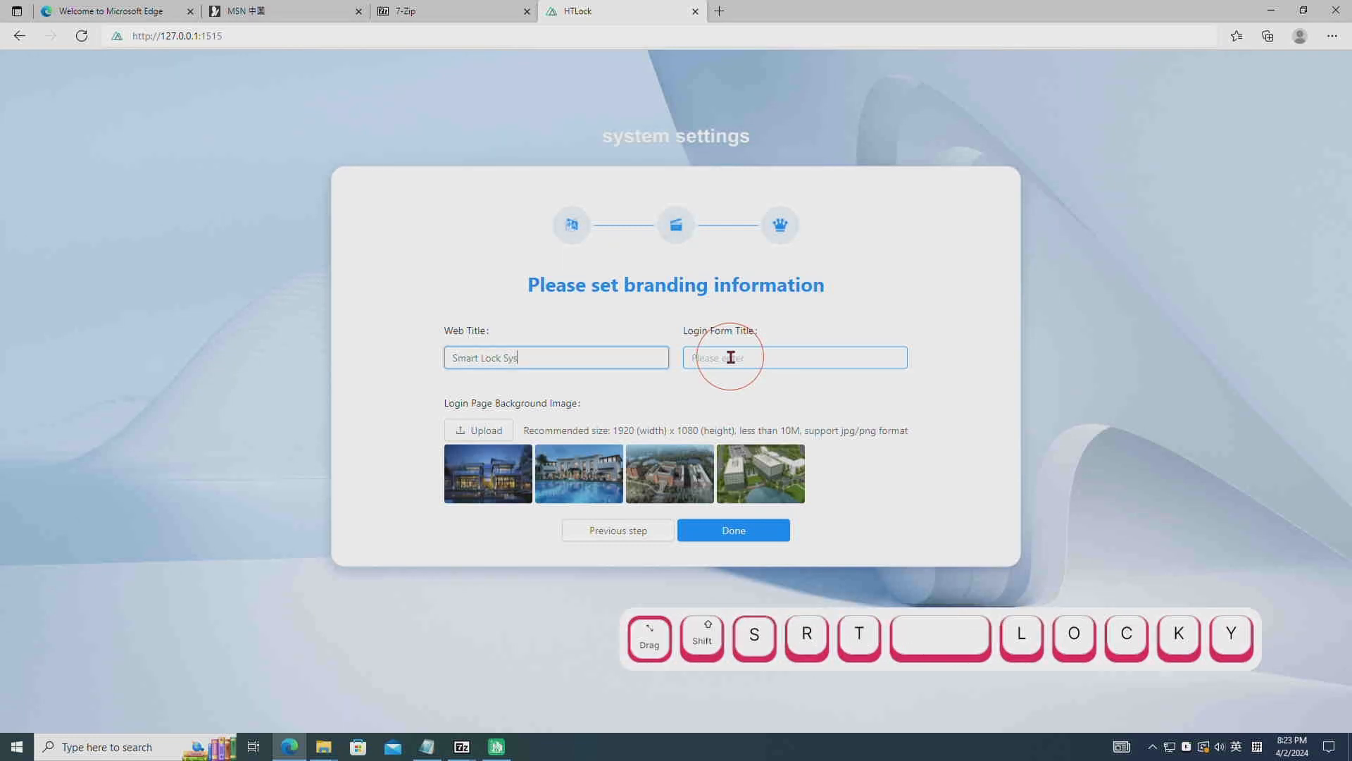
- Enter "Login" as the Login Form Title and finish the initial system settings
left_click(804, 364)
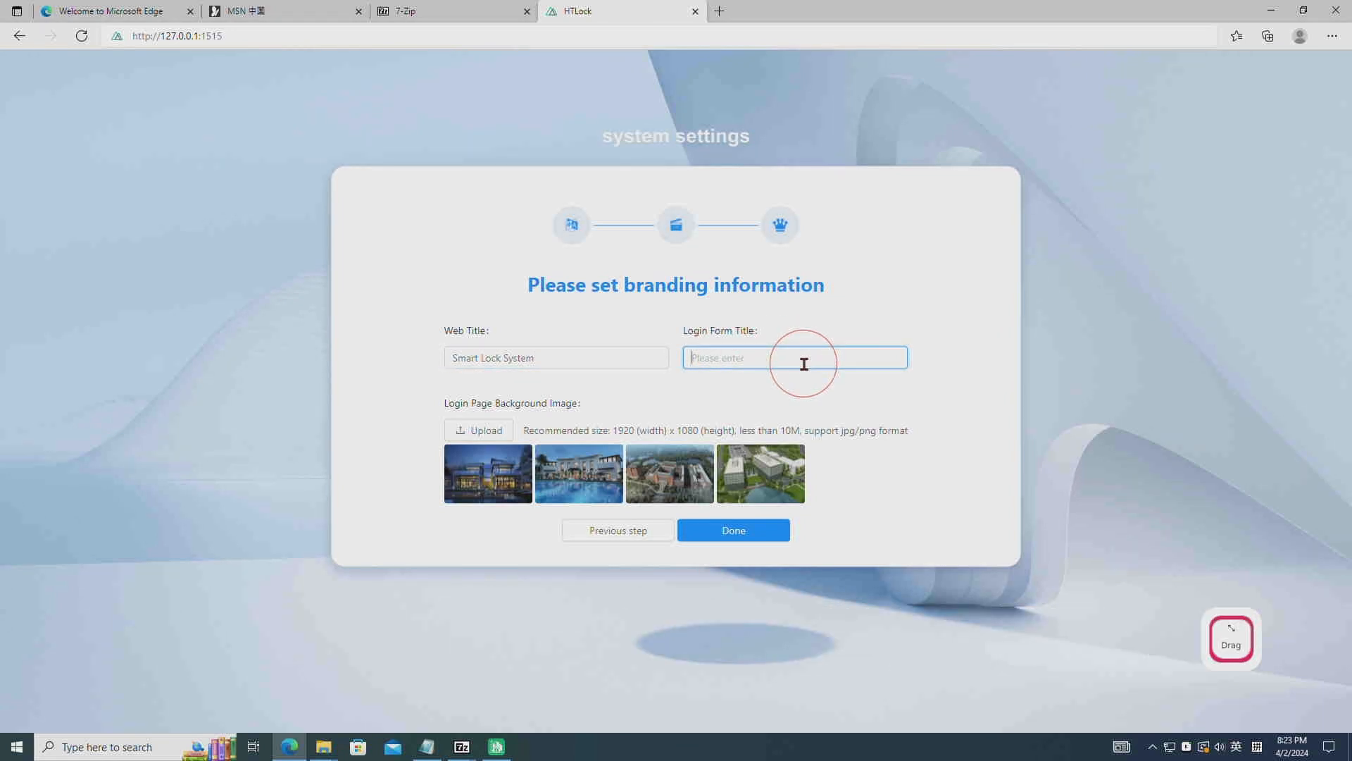
type("Lon")
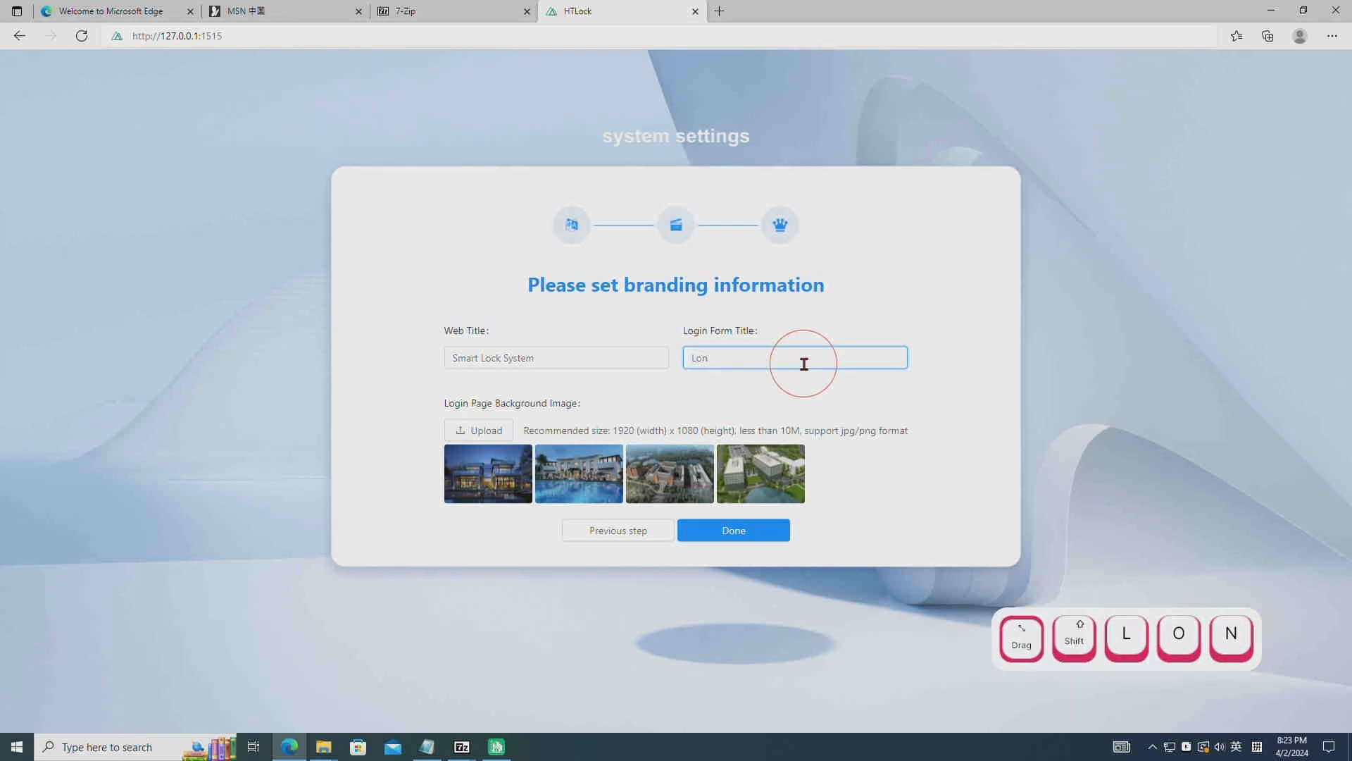
key("BackSpace")
type("gin")
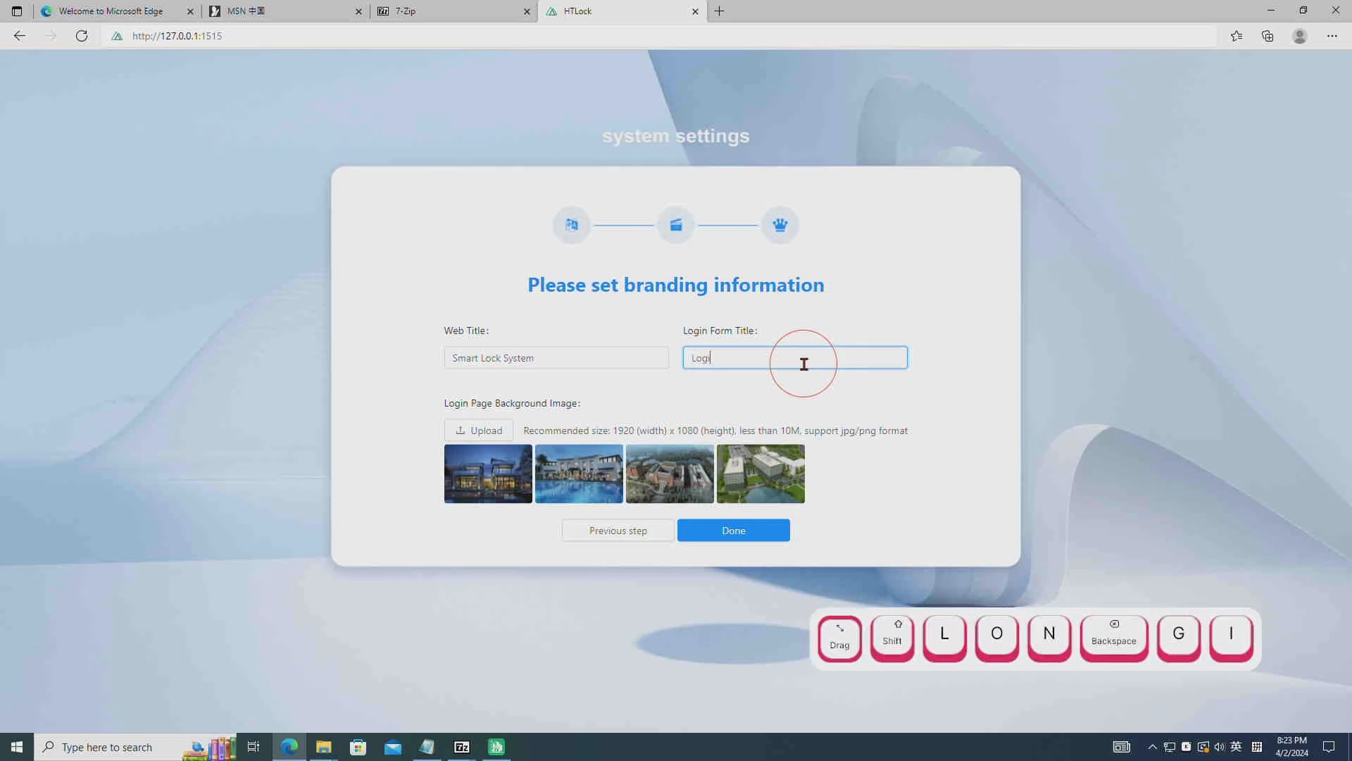
left_click(736, 537)
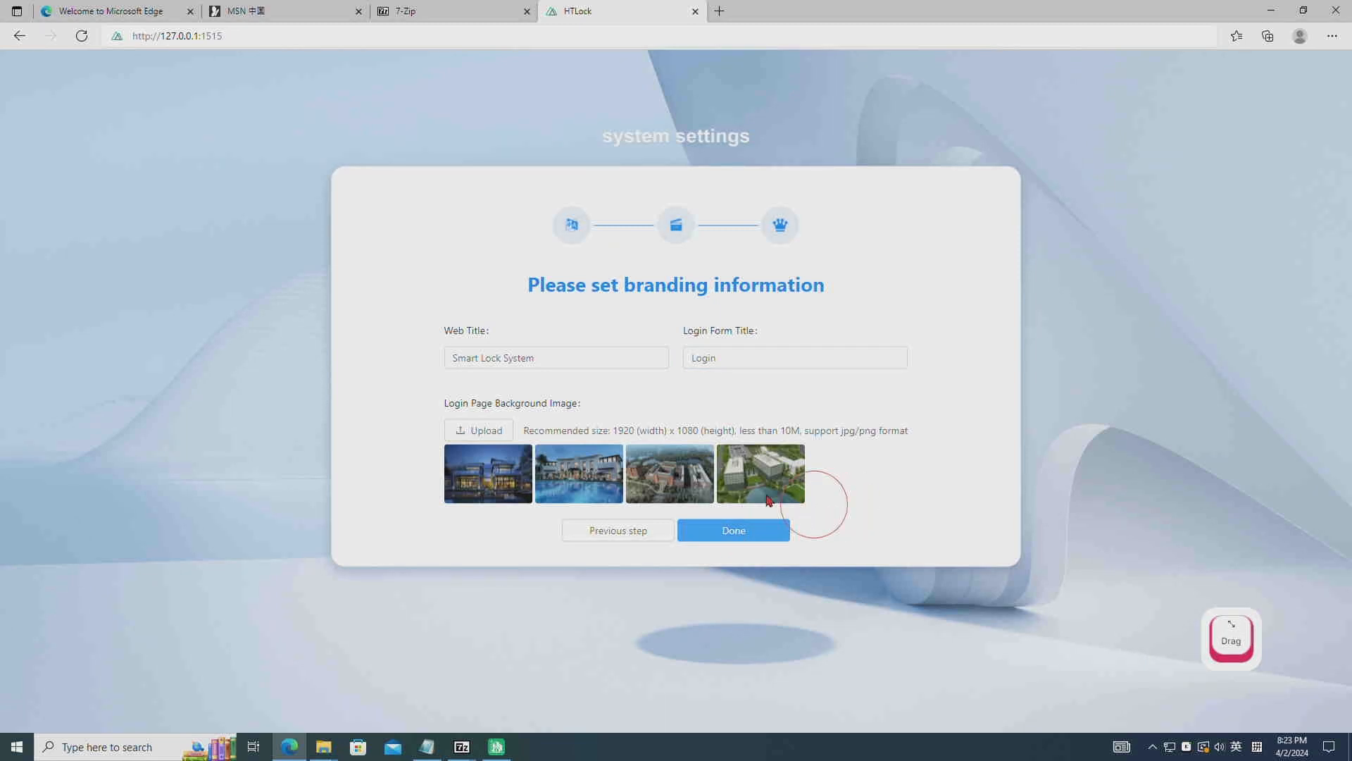
left_click(735, 539)
left_click(735, 539)
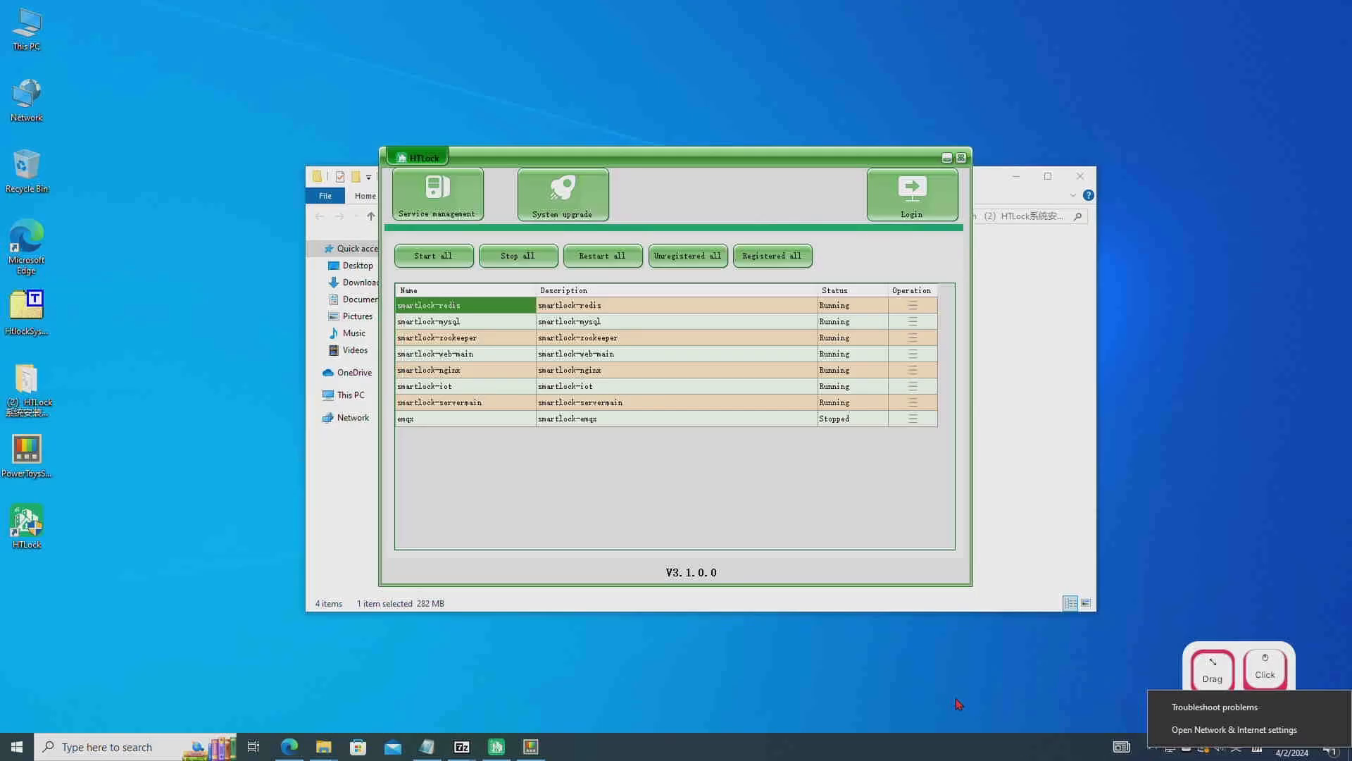
- Open Windows' Network & Internet settings and display the list of network adapters
left_click(956, 700)
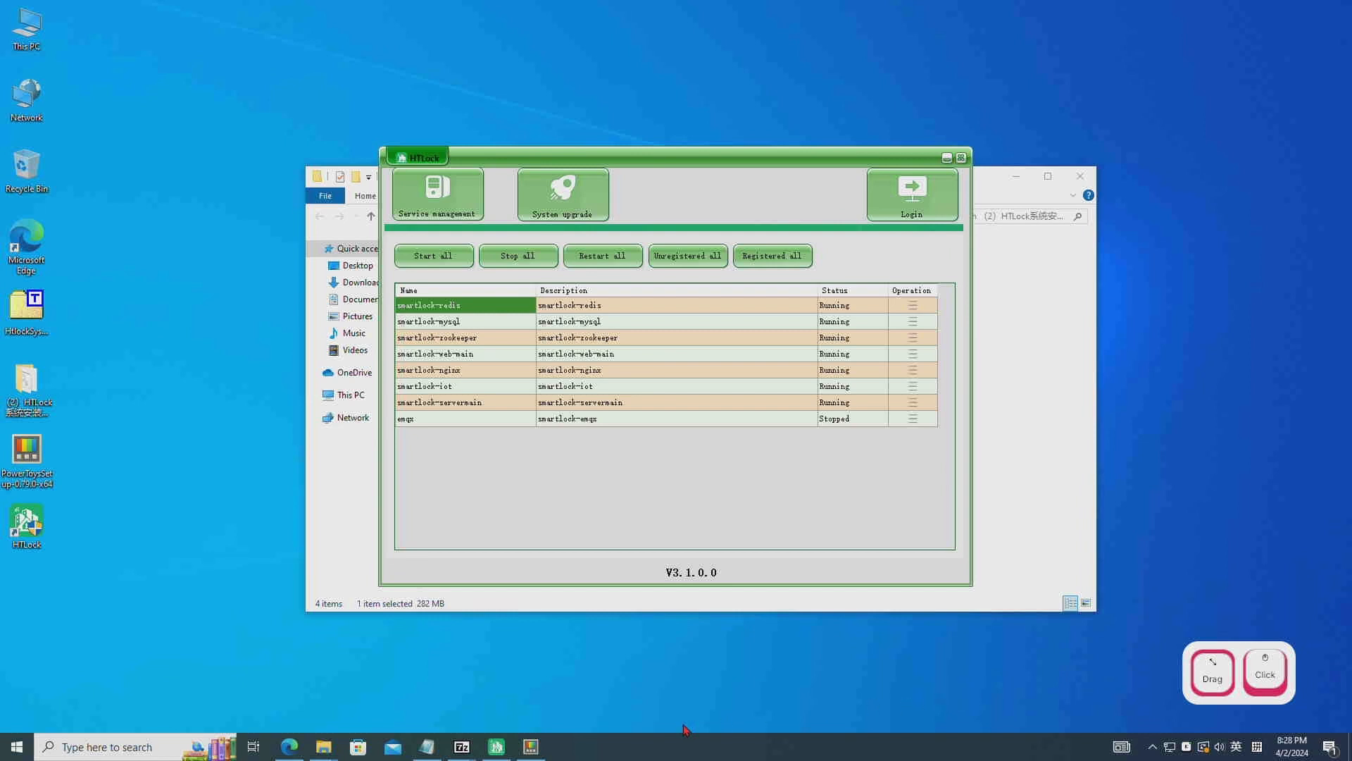
left_click(28, 743)
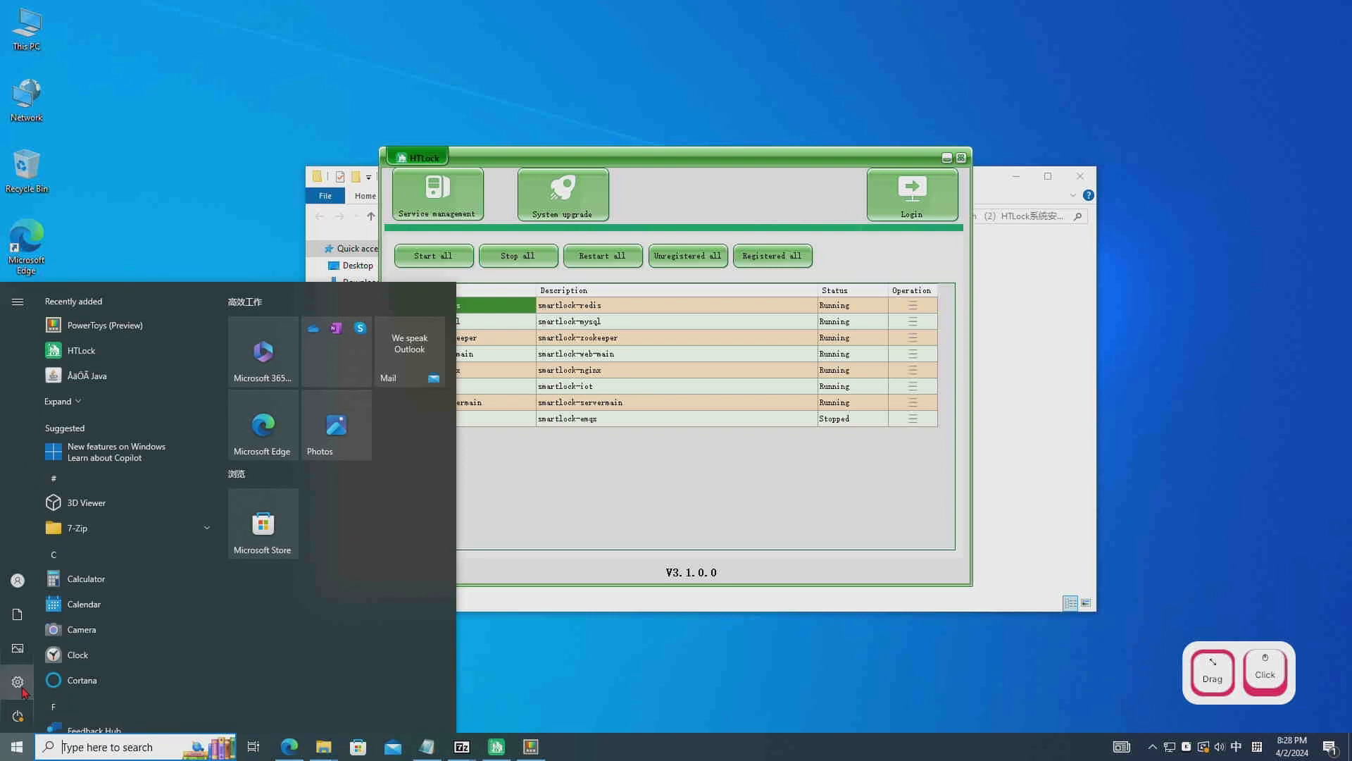
mouse_move(23, 692)
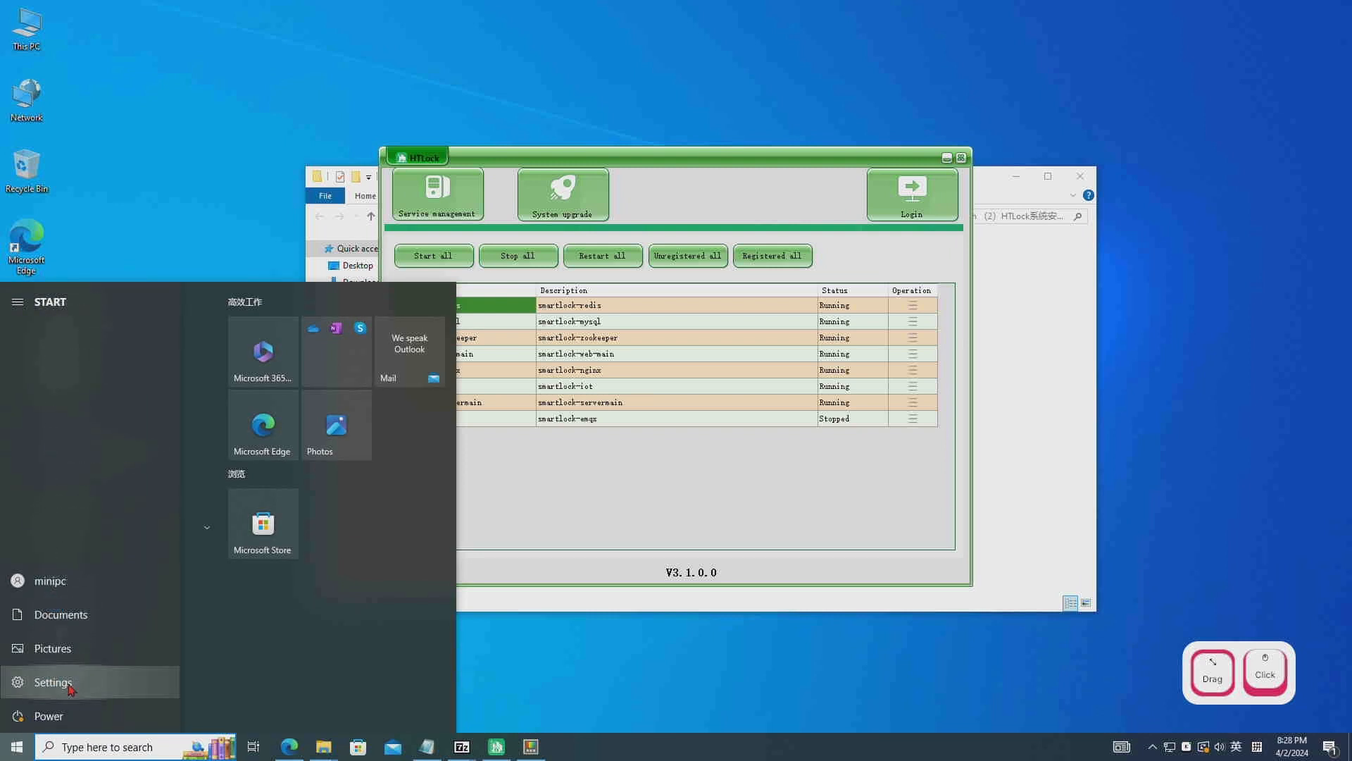
left_click(71, 688)
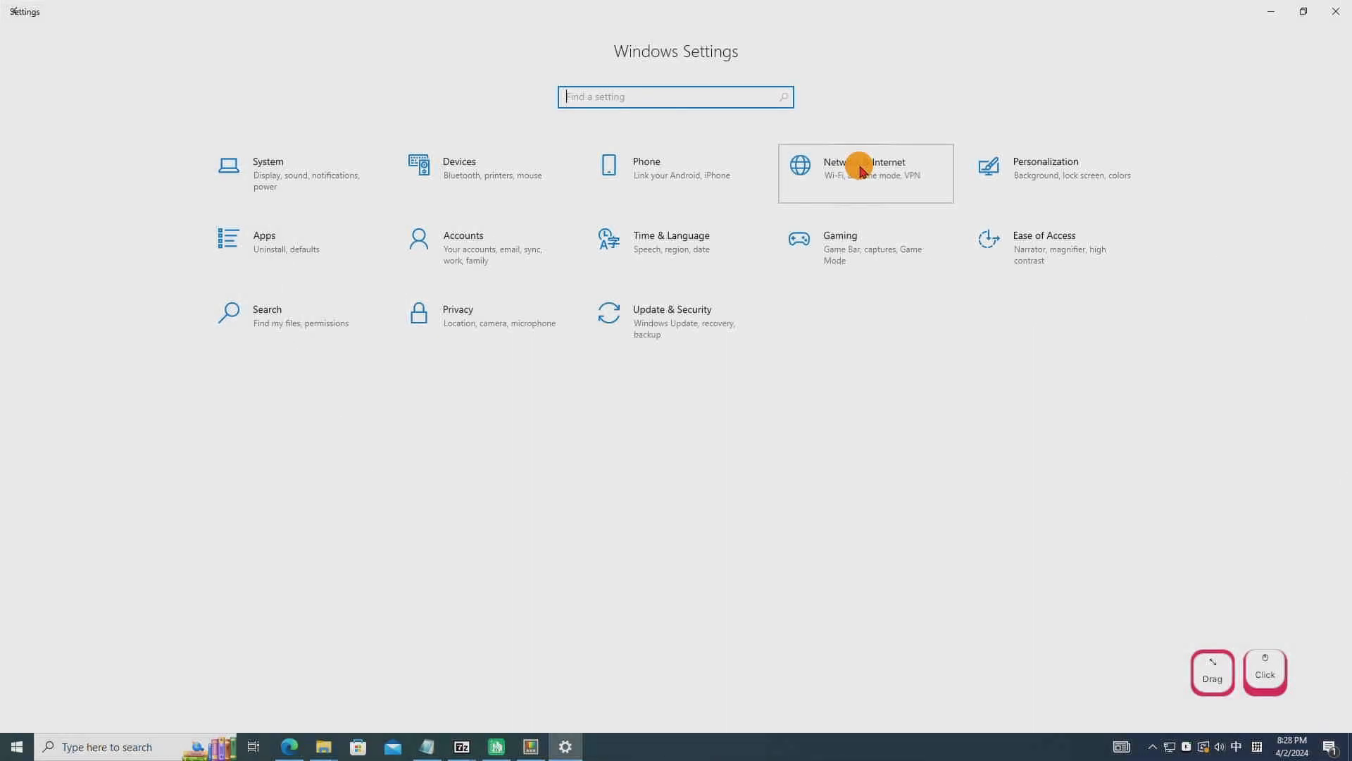
left_click(862, 169)
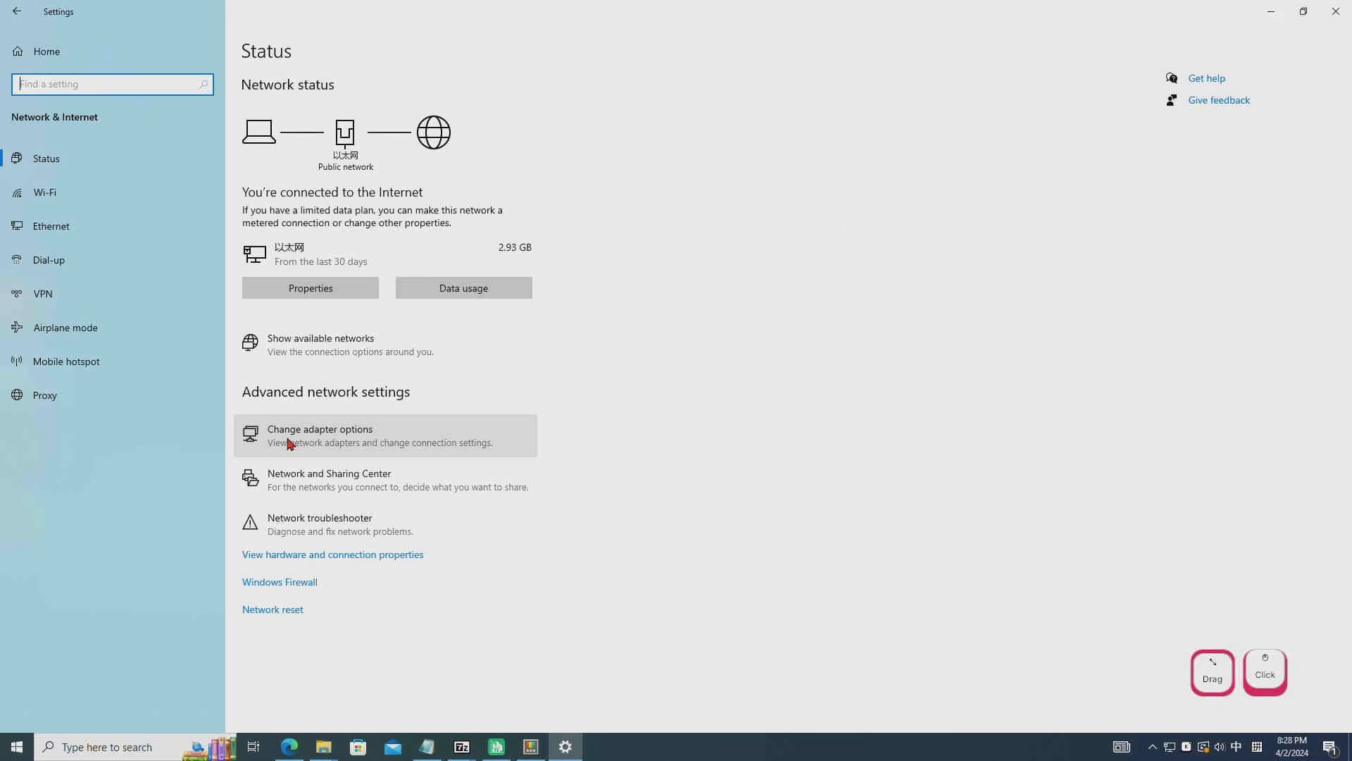
left_click(289, 443)
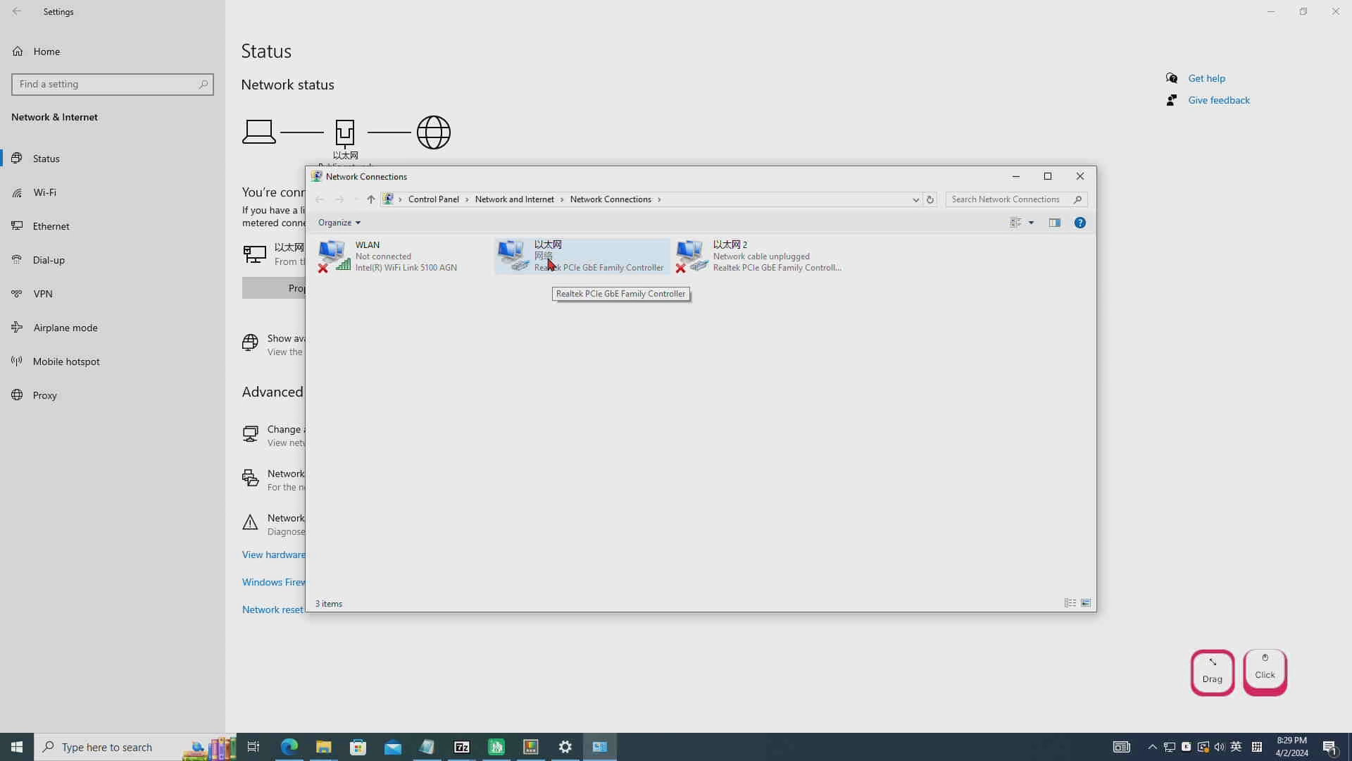
- Open the Internet Protocol Version 4 (TCP/IPv4) properties of the 以太网 adapter
double_click(551, 265)
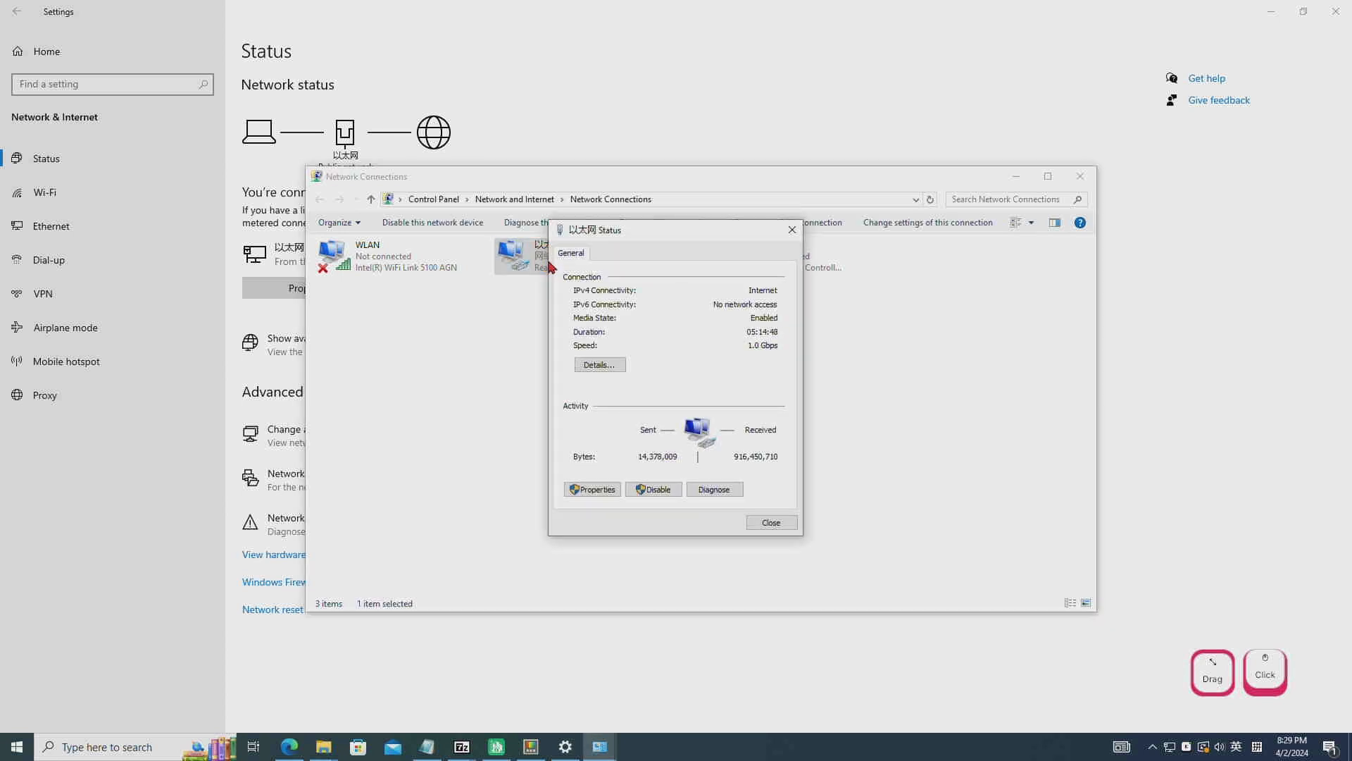
left_click(596, 492)
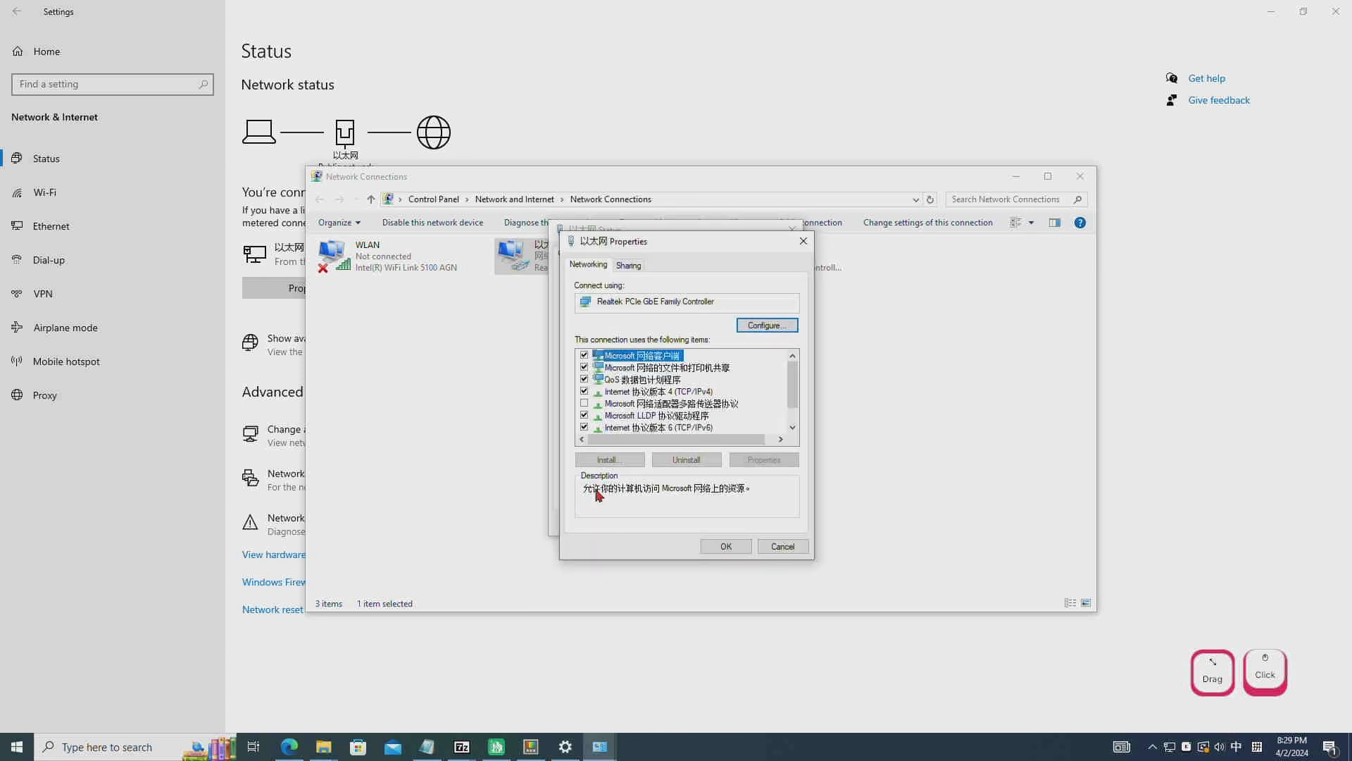
left_click(665, 393)
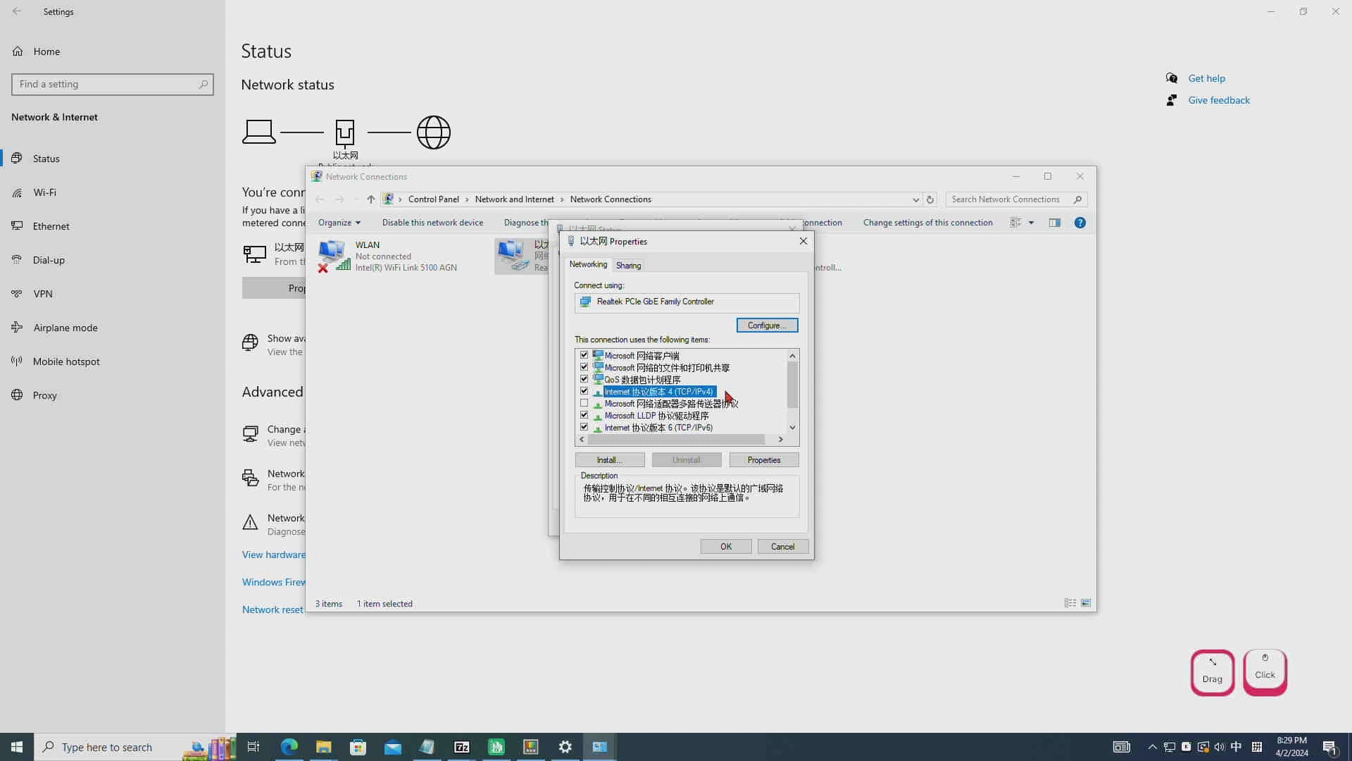
left_click(763, 461)
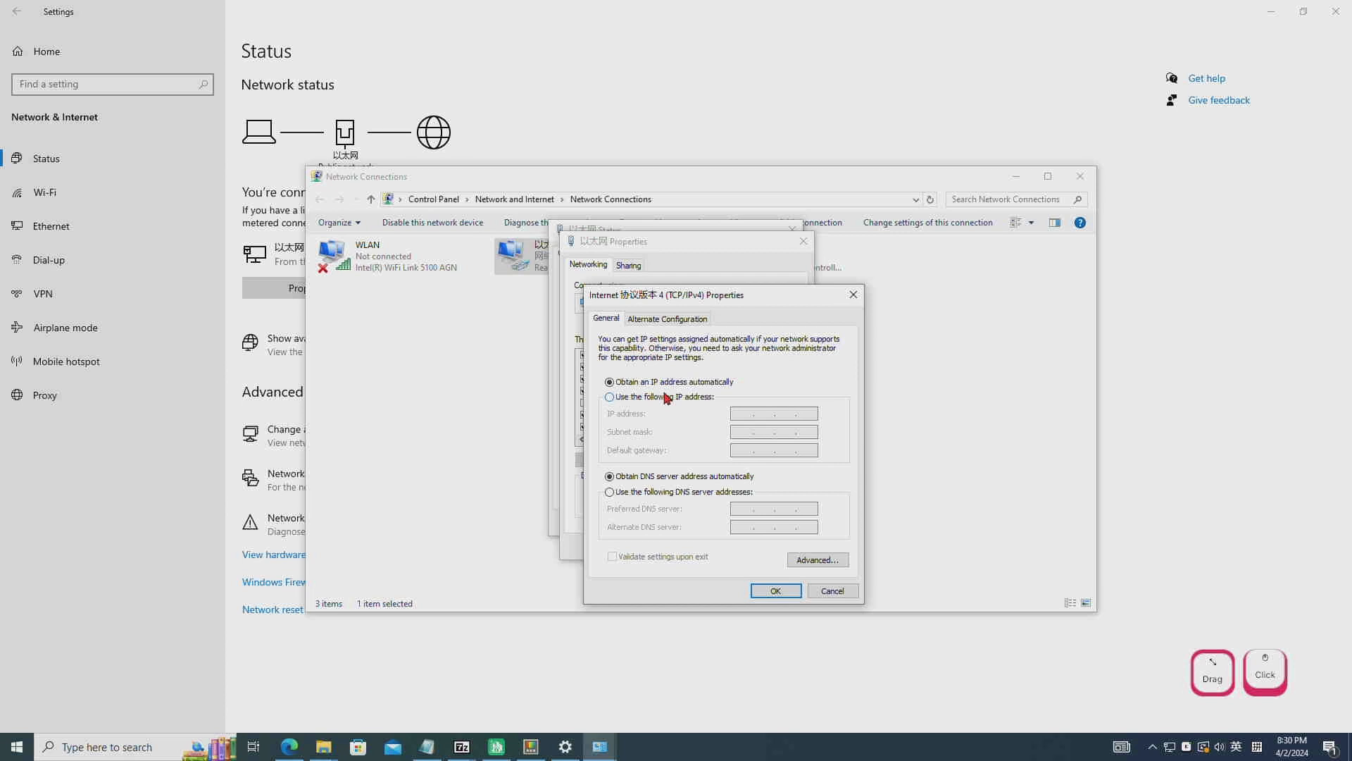
- Close the adapter's properties and examine the 以太网 connection details, including its IPv4 address
key("Return")
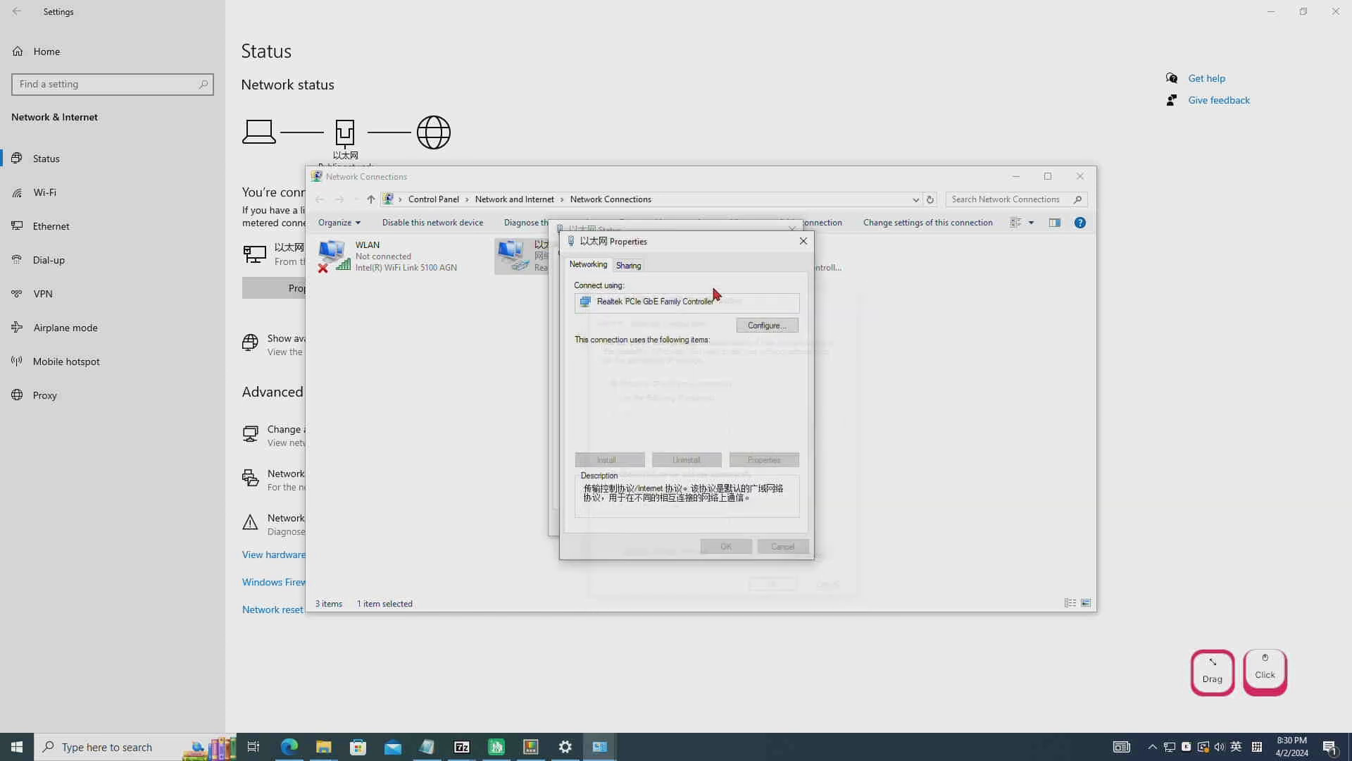
left_click_drag(688, 247, 922, 245)
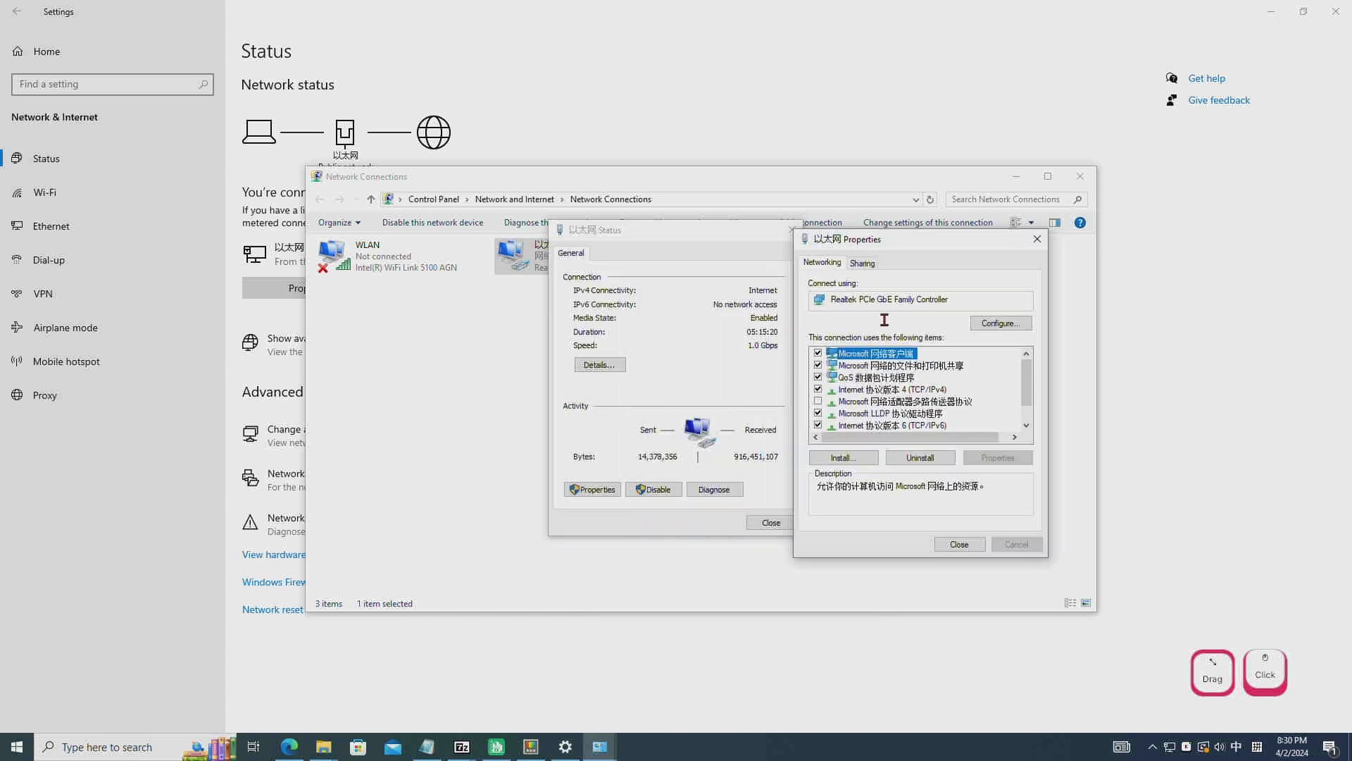
left_click(600, 364)
left_click(1038, 239)
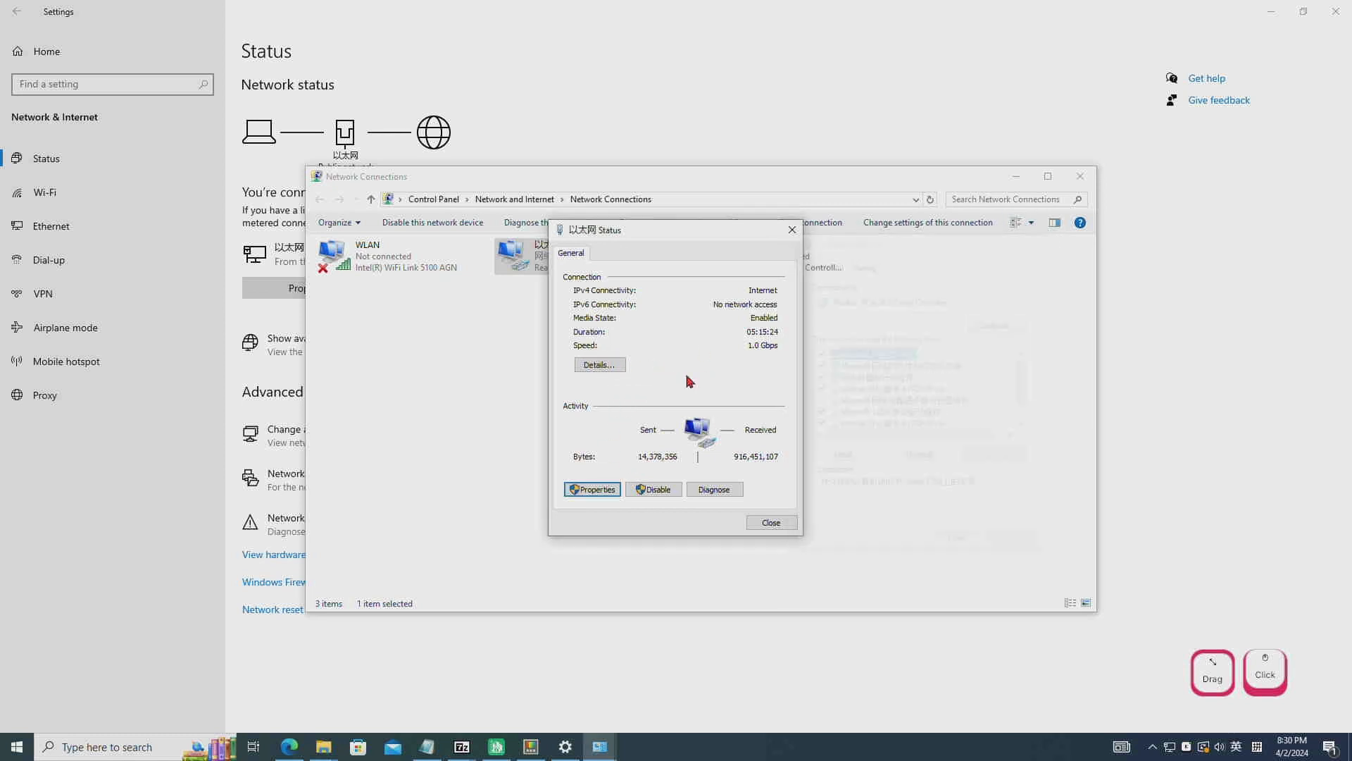
left_click(600, 365)
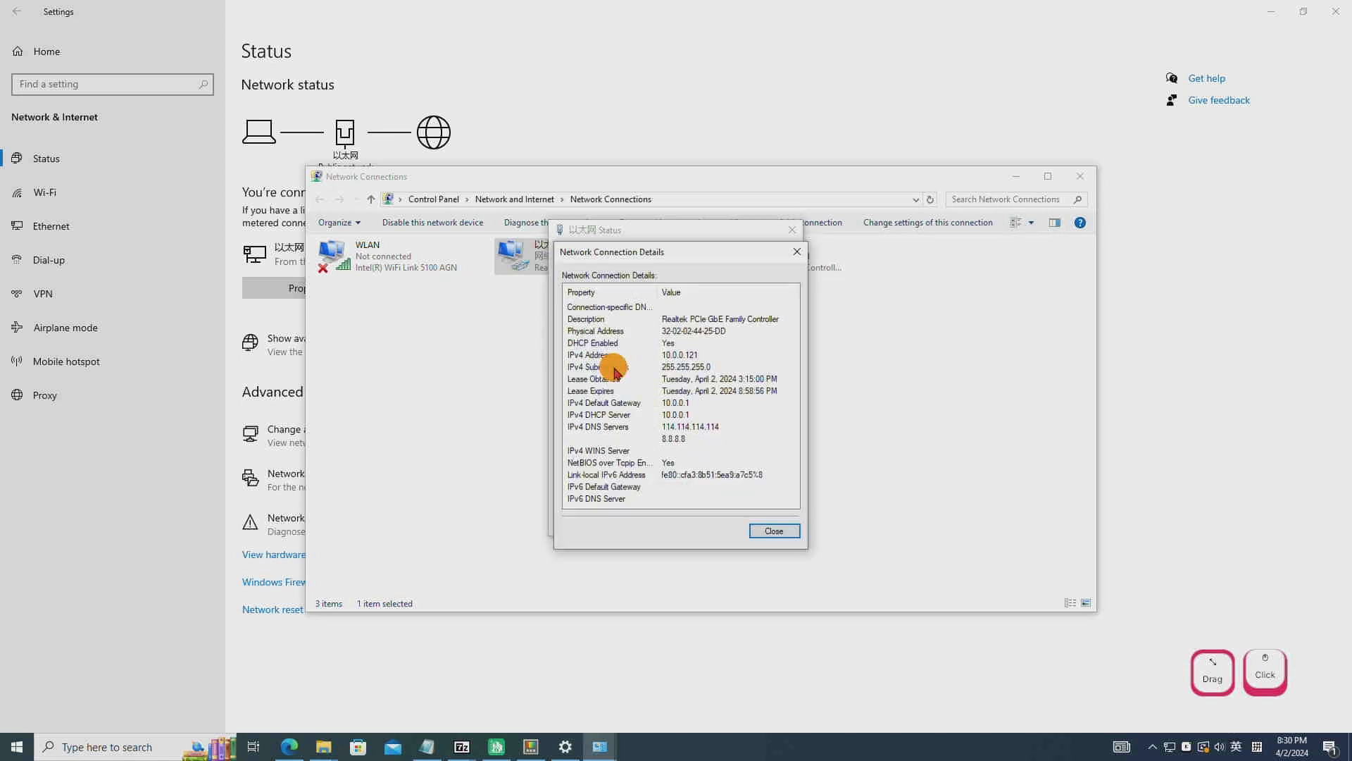
left_click(693, 356)
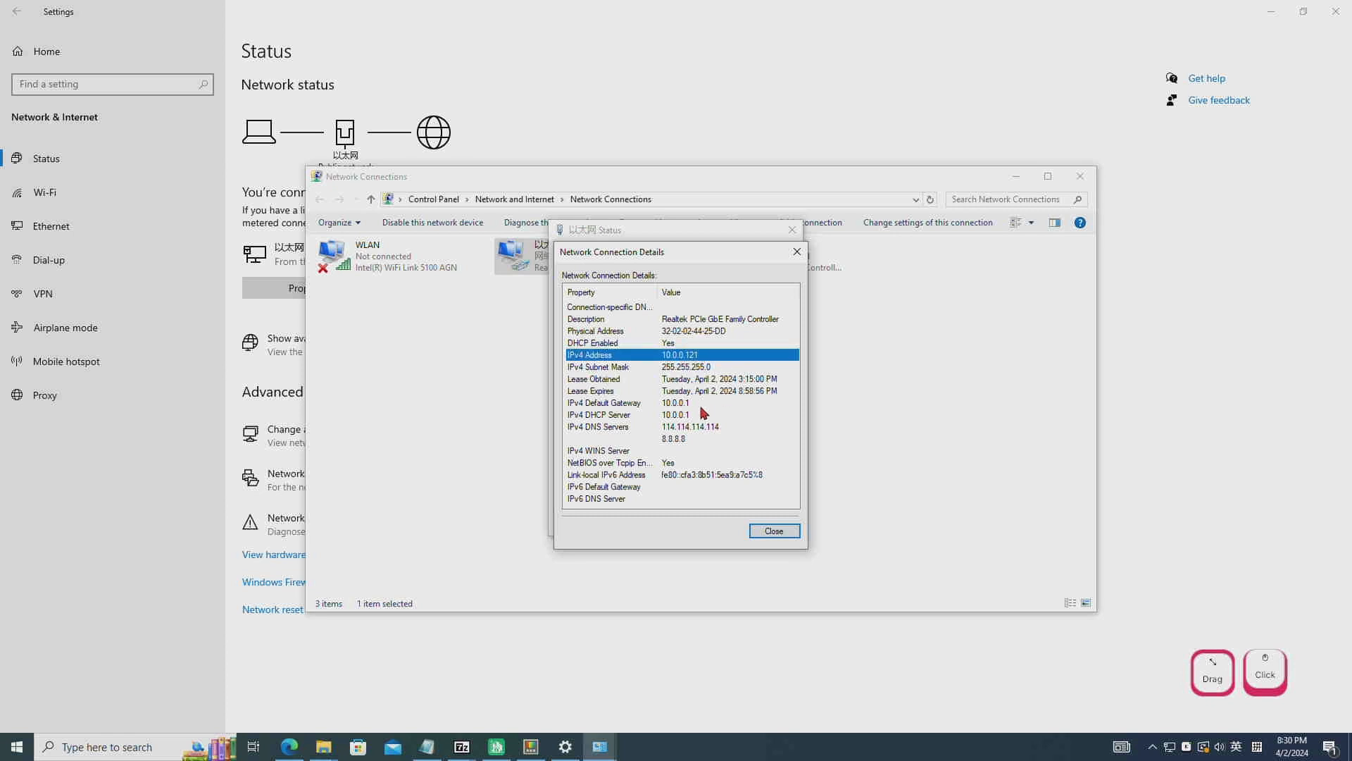
left_click(797, 252)
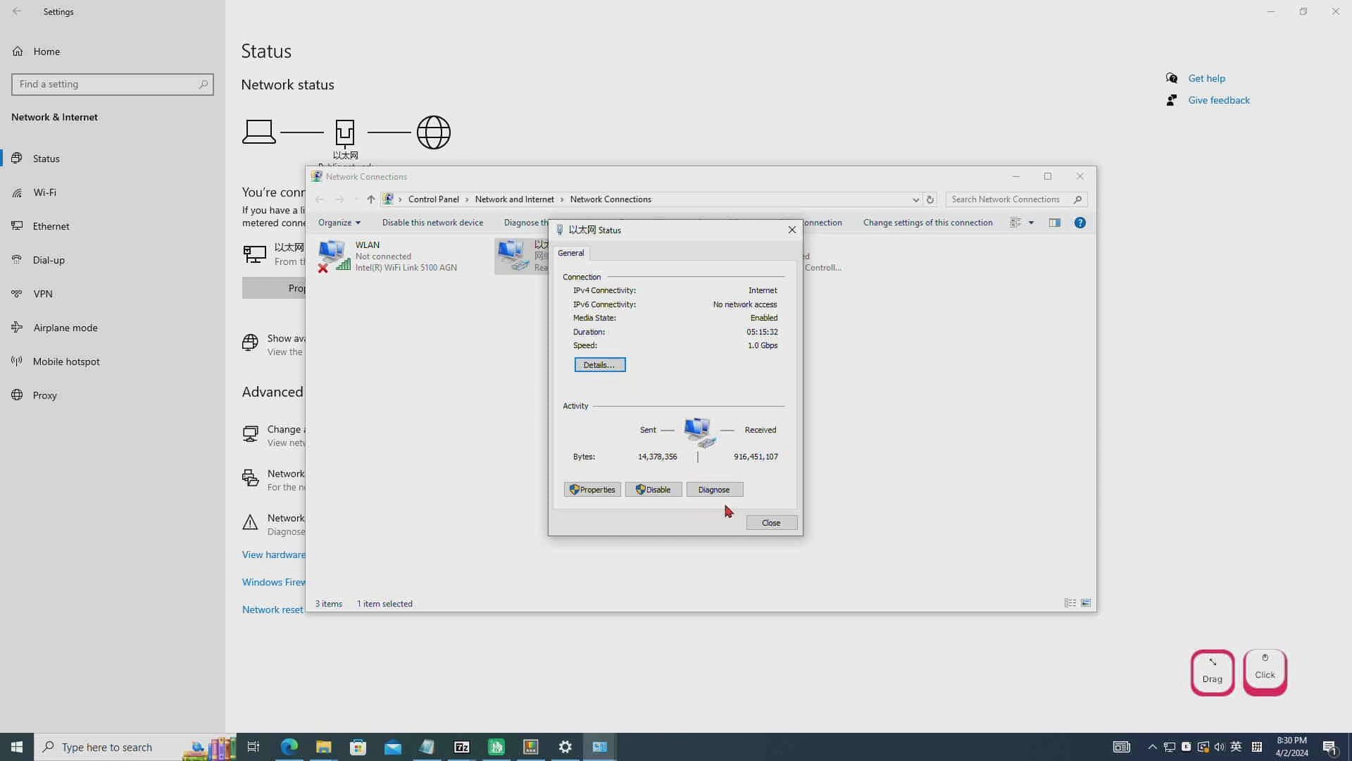
- Reopen the 以太网 adapter's TCP/IPv4 properties and choose to use a manually specified IP address
left_click(607, 489)
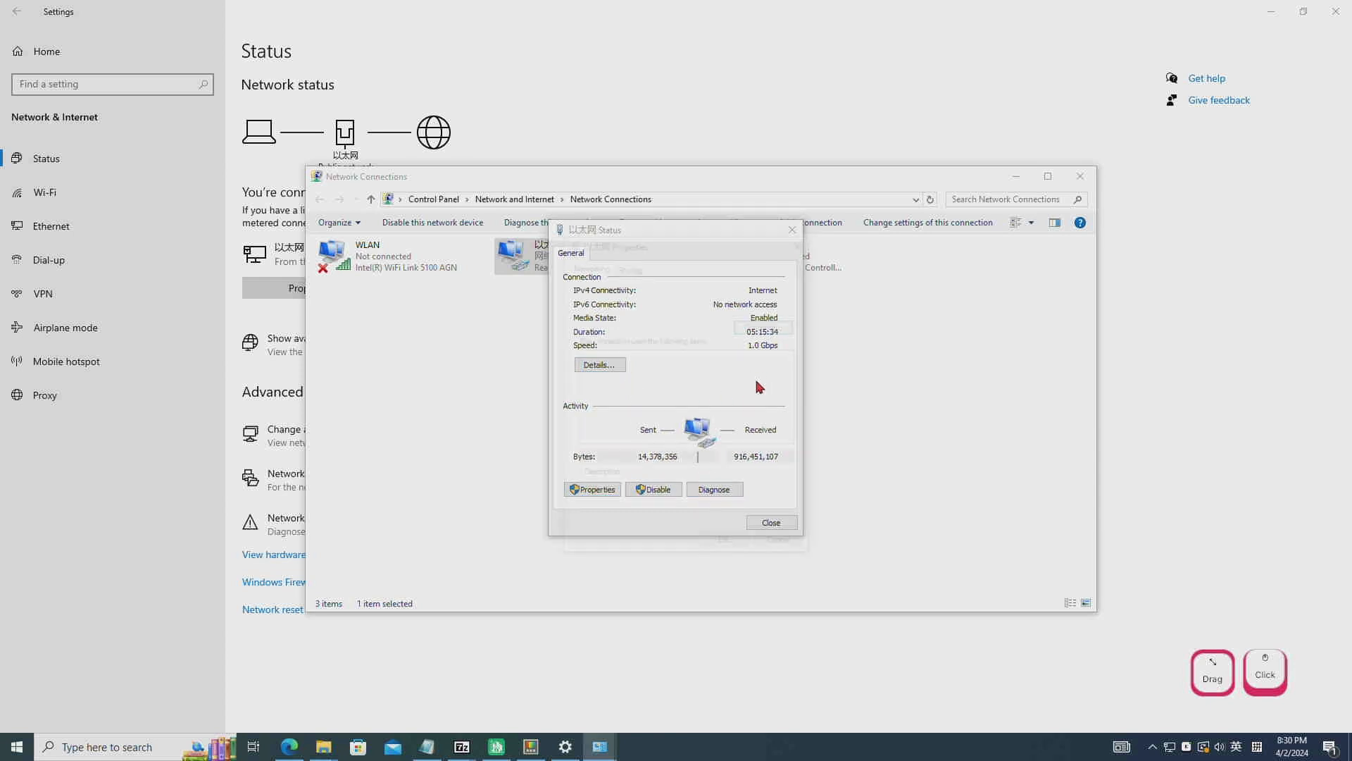
left_click(685, 393)
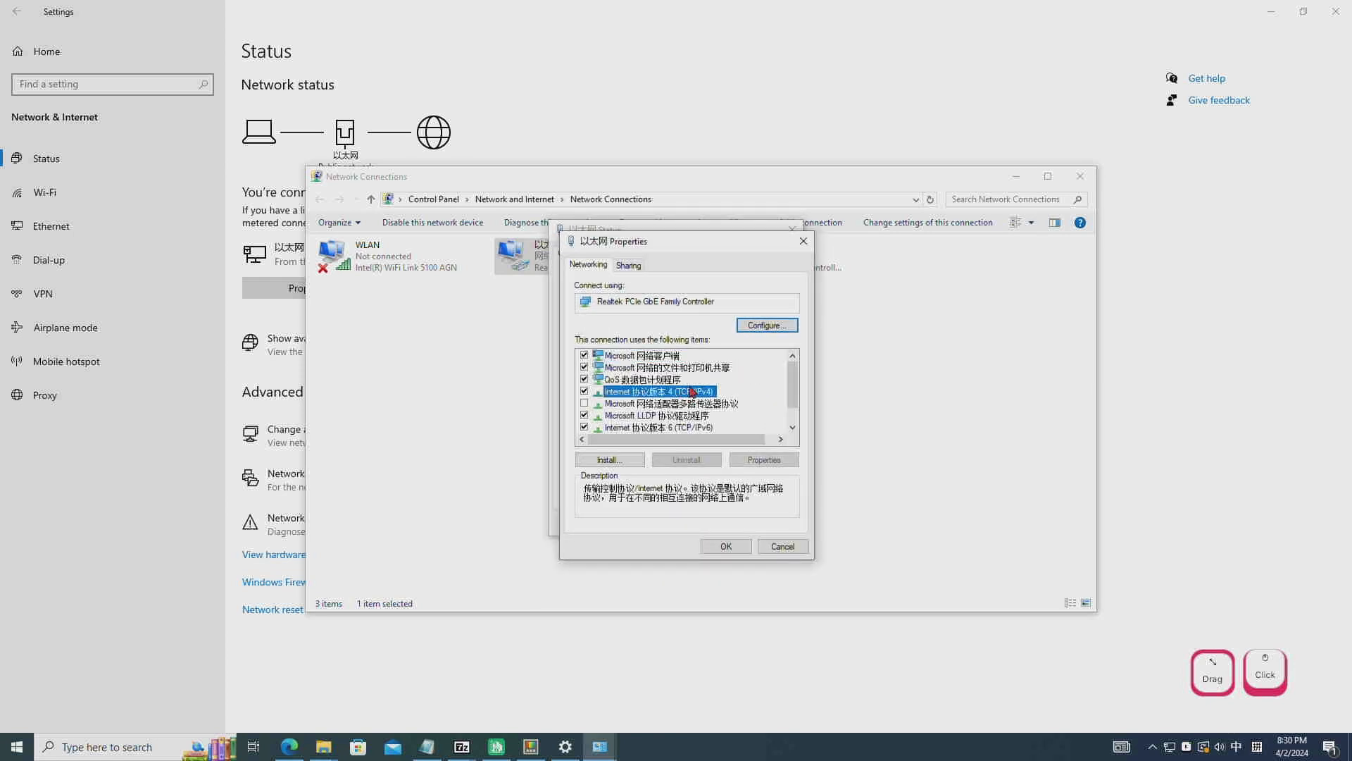
left_click(761, 464)
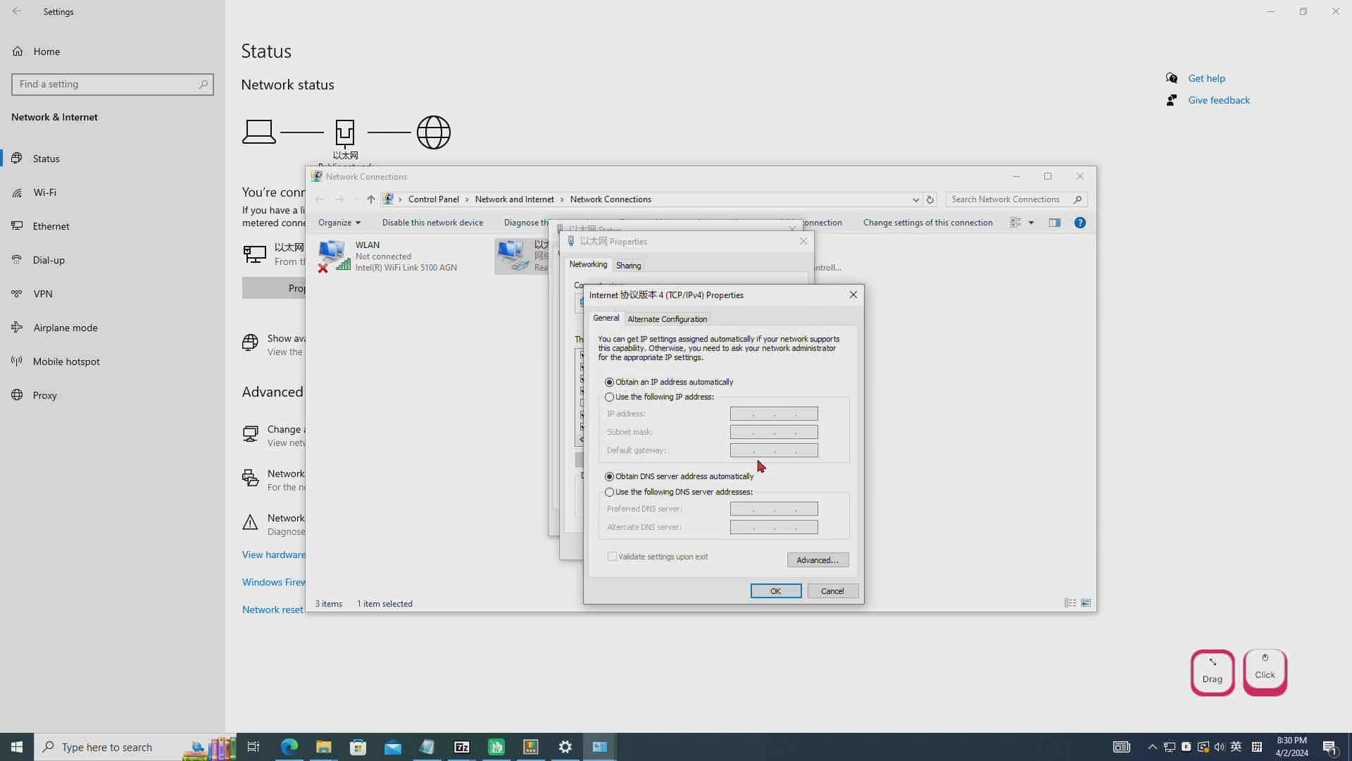
left_click(645, 399)
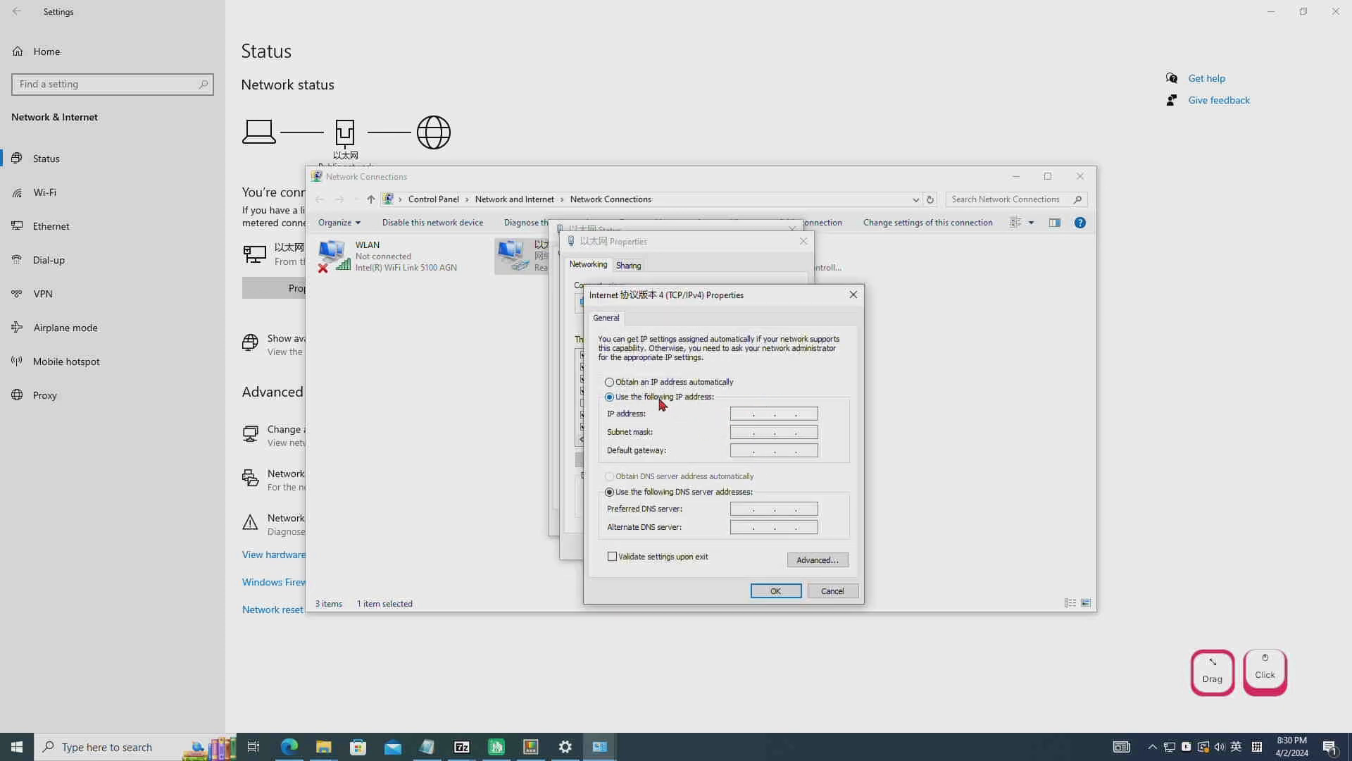
- Set the IP address to 10.0.0.121, the subnet mask to 255.0.0.0 and the default gateway to 10.0.0.1
left_click(732, 415)
type("10.0.0.125")
double_click(801, 413)
type("121")
left_click(736, 432)
left_click(772, 453)
type("10.0.")
- Set the preferred DNS server to 8.8.8.8 and the alternate to 4.4.4.4, and apply the adapter settings
left_click(742, 510)
type("8.8.8.8")
key("Tab")
type("4.4.4.4")
left_click(768, 594)
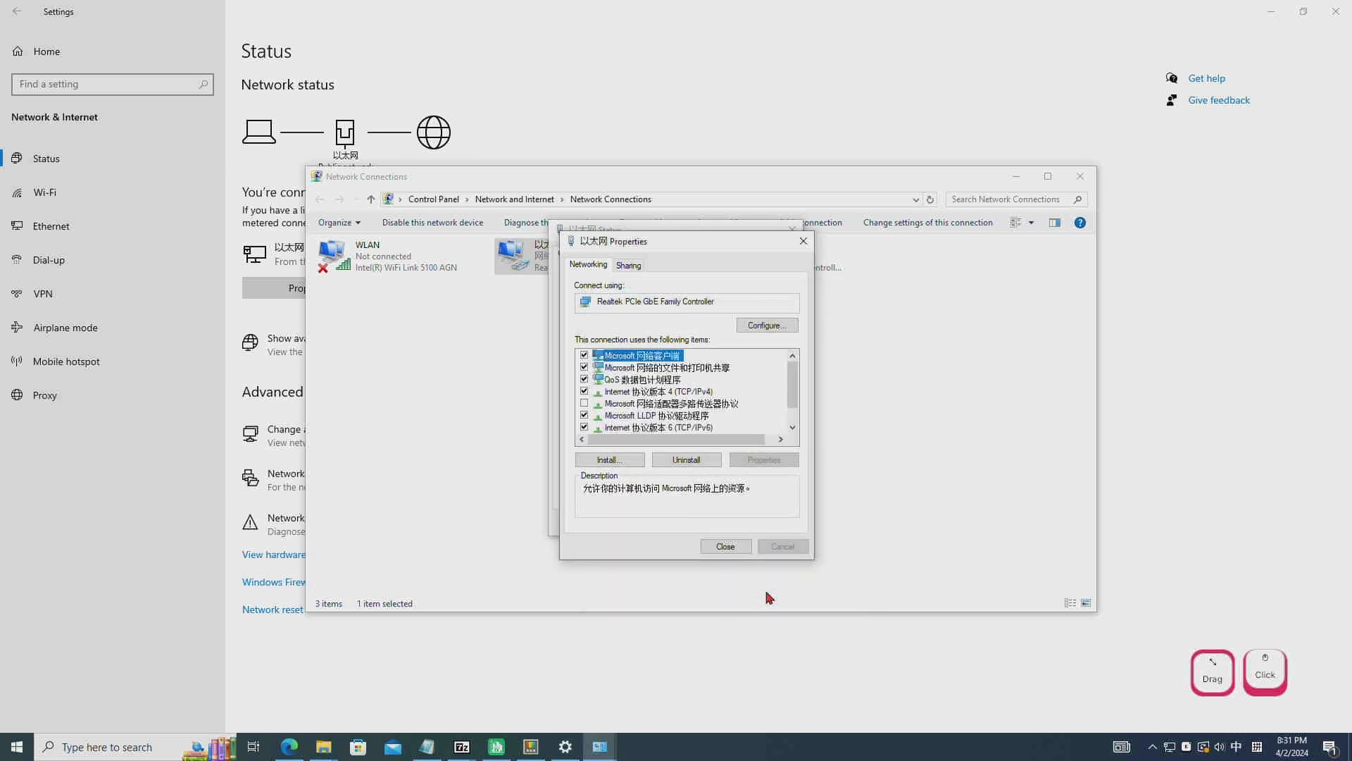
left_click(728, 551)
- Check the IPv4 address, default gateway and DNS servers in the 以太网 connection details, and put the network windows away
left_click(600, 364)
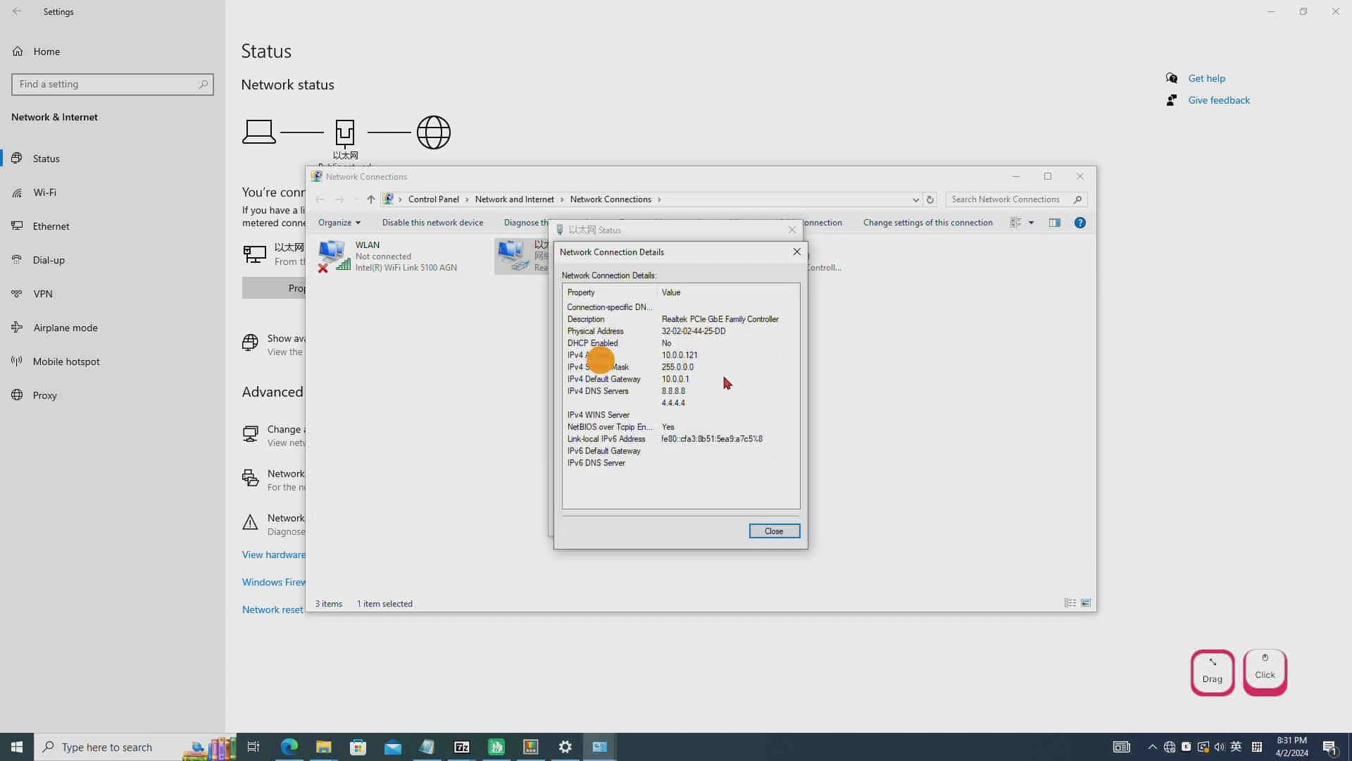
left_click(689, 355)
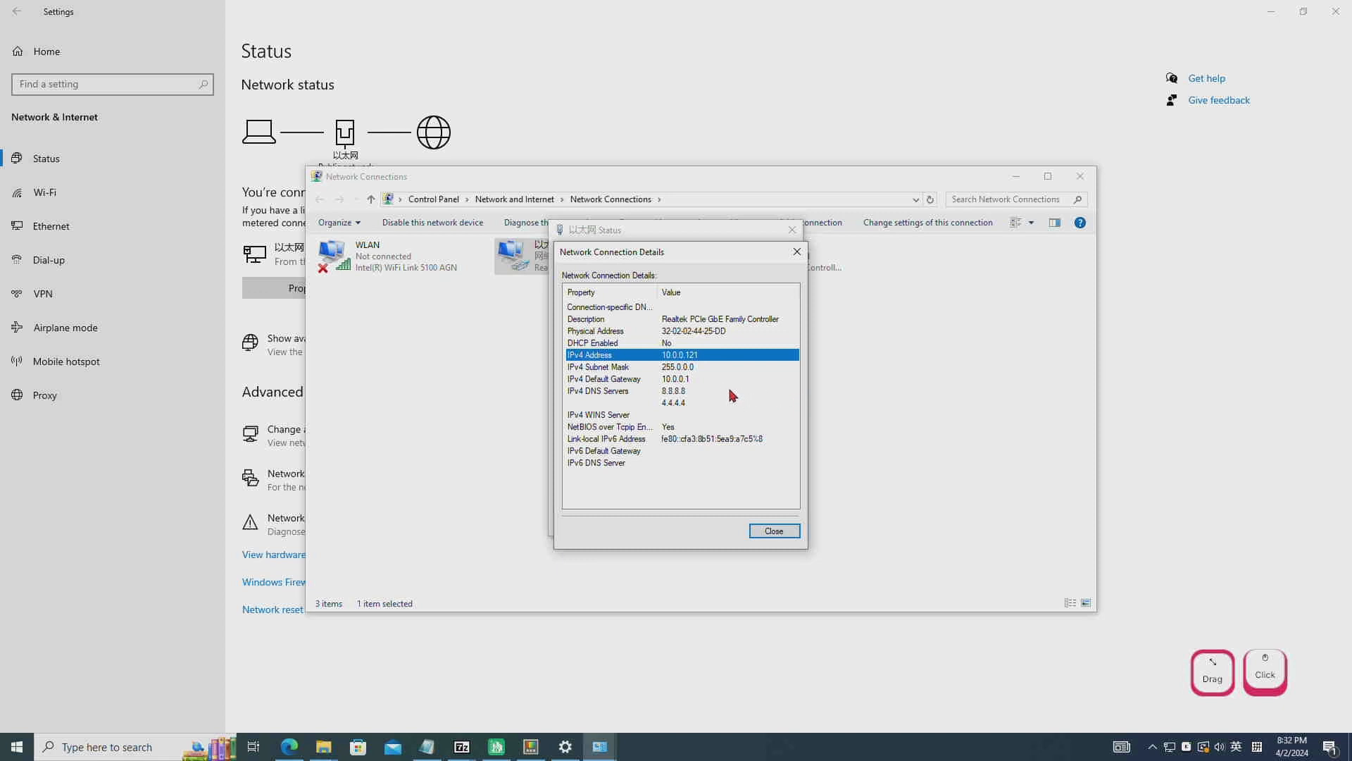
left_click(591, 389)
left_click(678, 402)
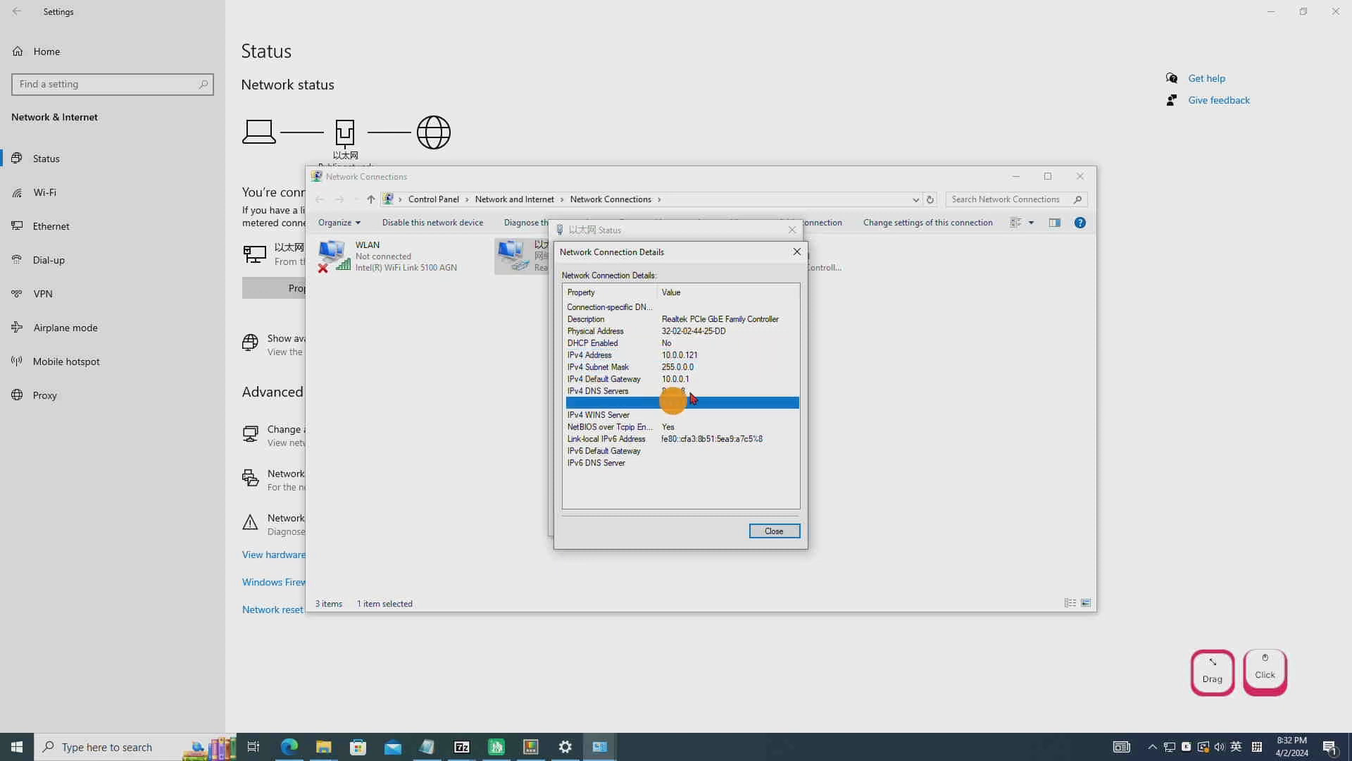
left_click(688, 392)
left_click(708, 404)
left_click(703, 379)
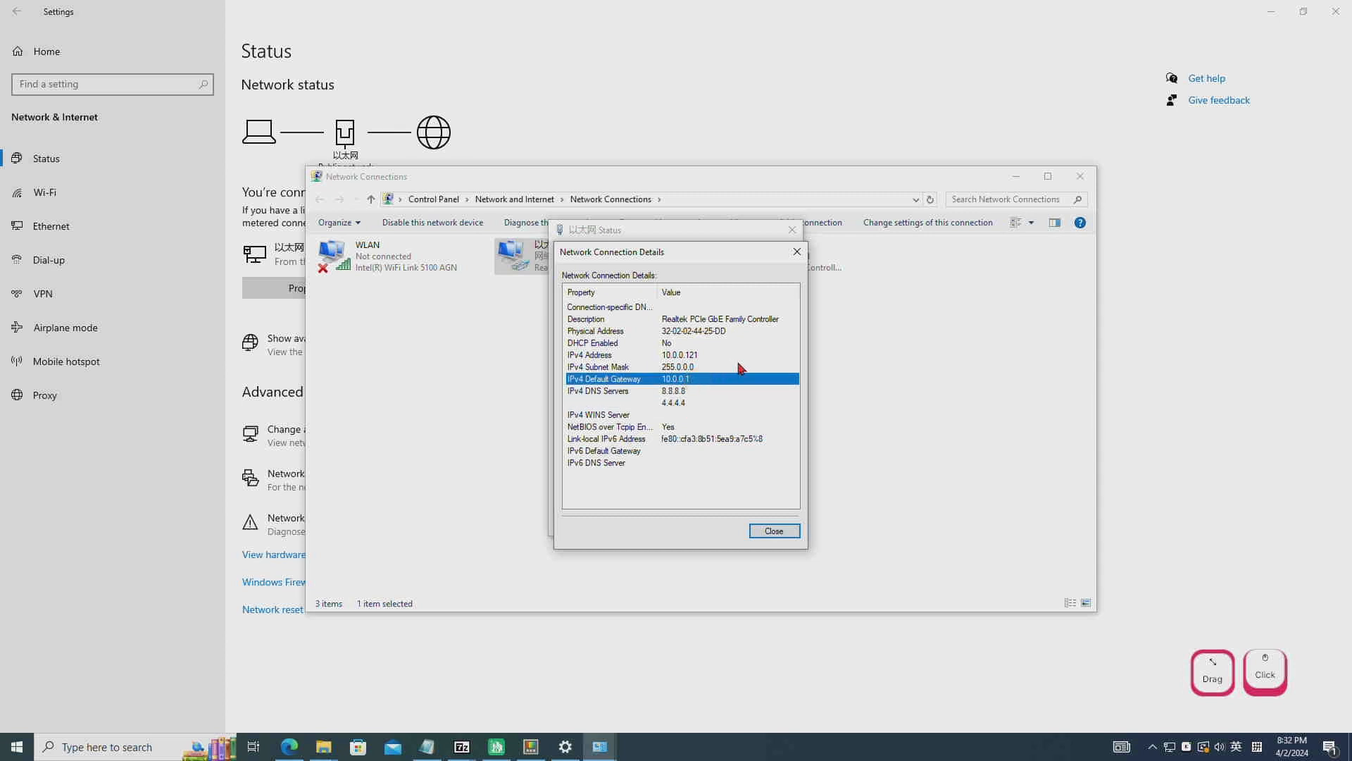
left_click(797, 252)
left_click(796, 231)
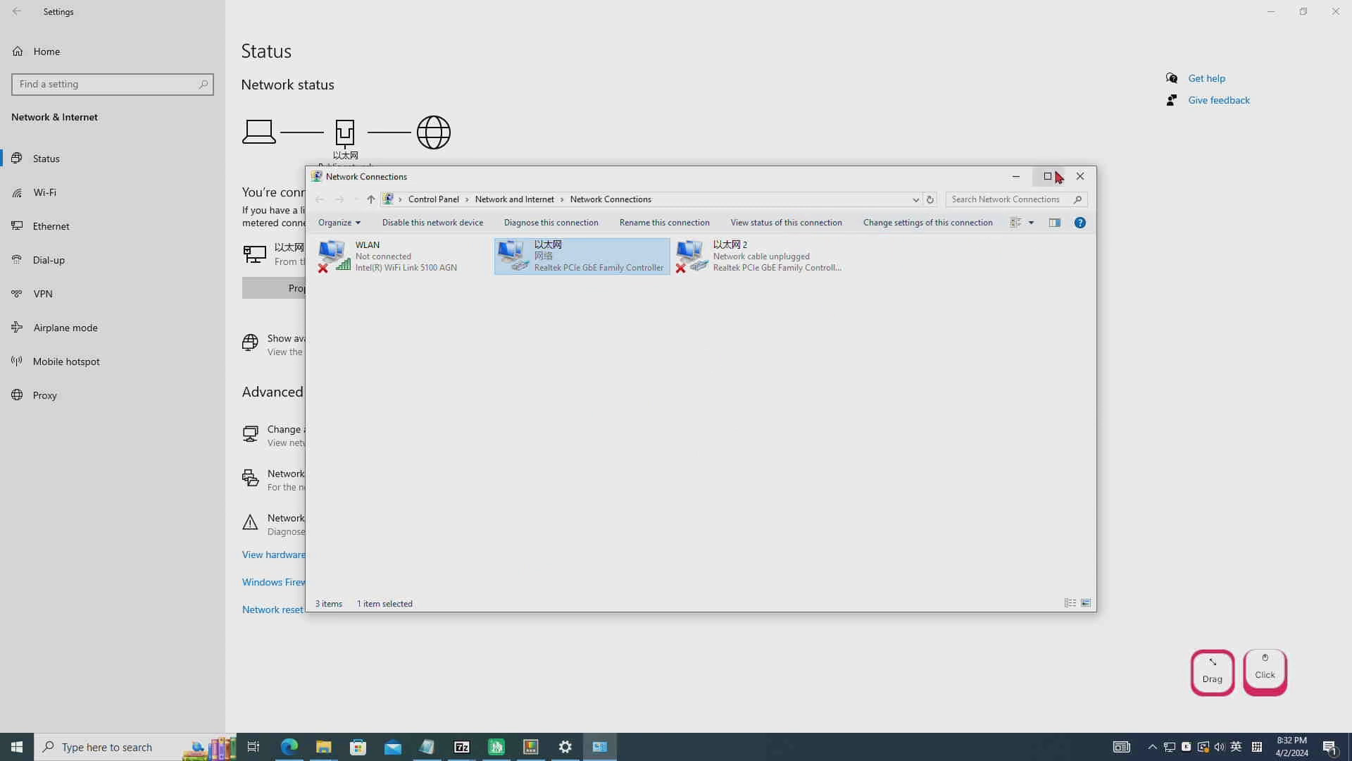
left_click(1019, 176)
- Switch to Microsoft Edge, test the internet connection by loading bing.com in a new tab, and return to the Smart Lock System page
left_click(289, 747)
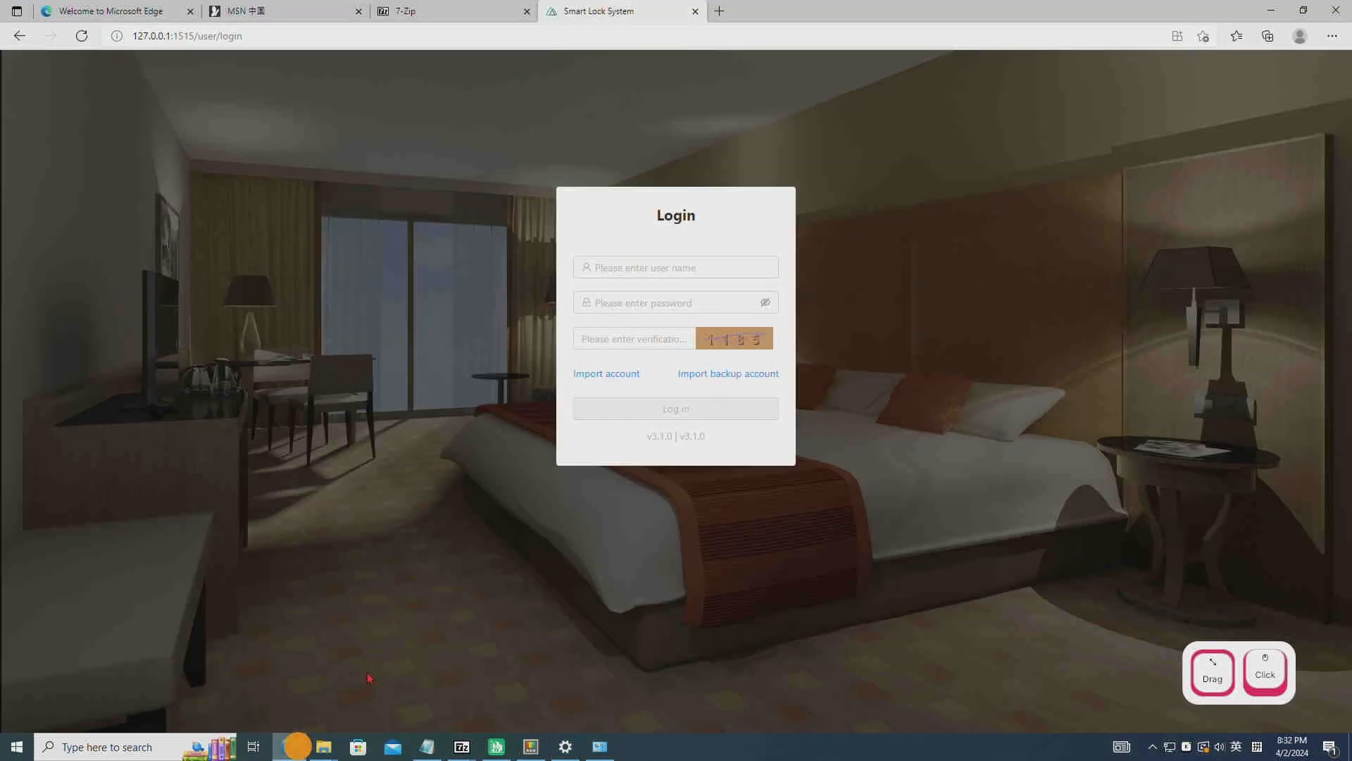
left_click(724, 12)
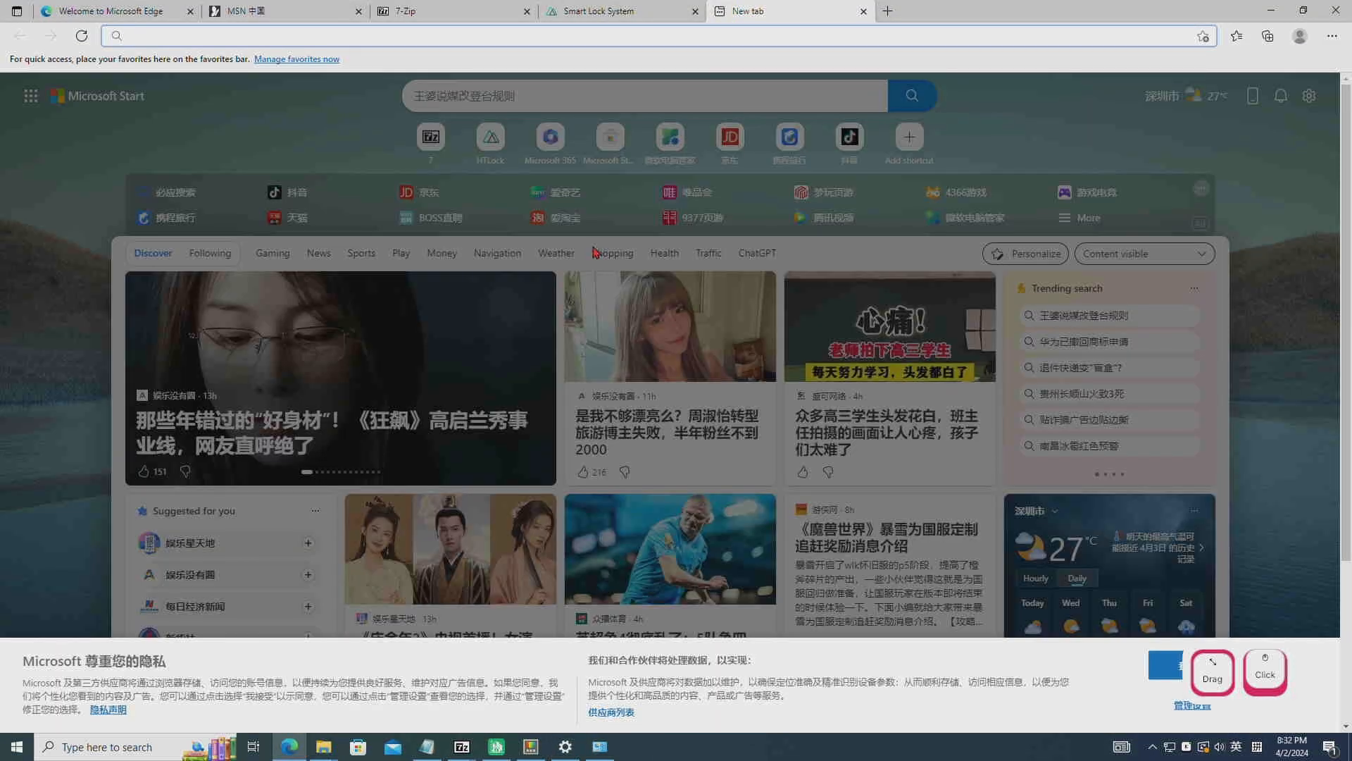
type("bing.com")
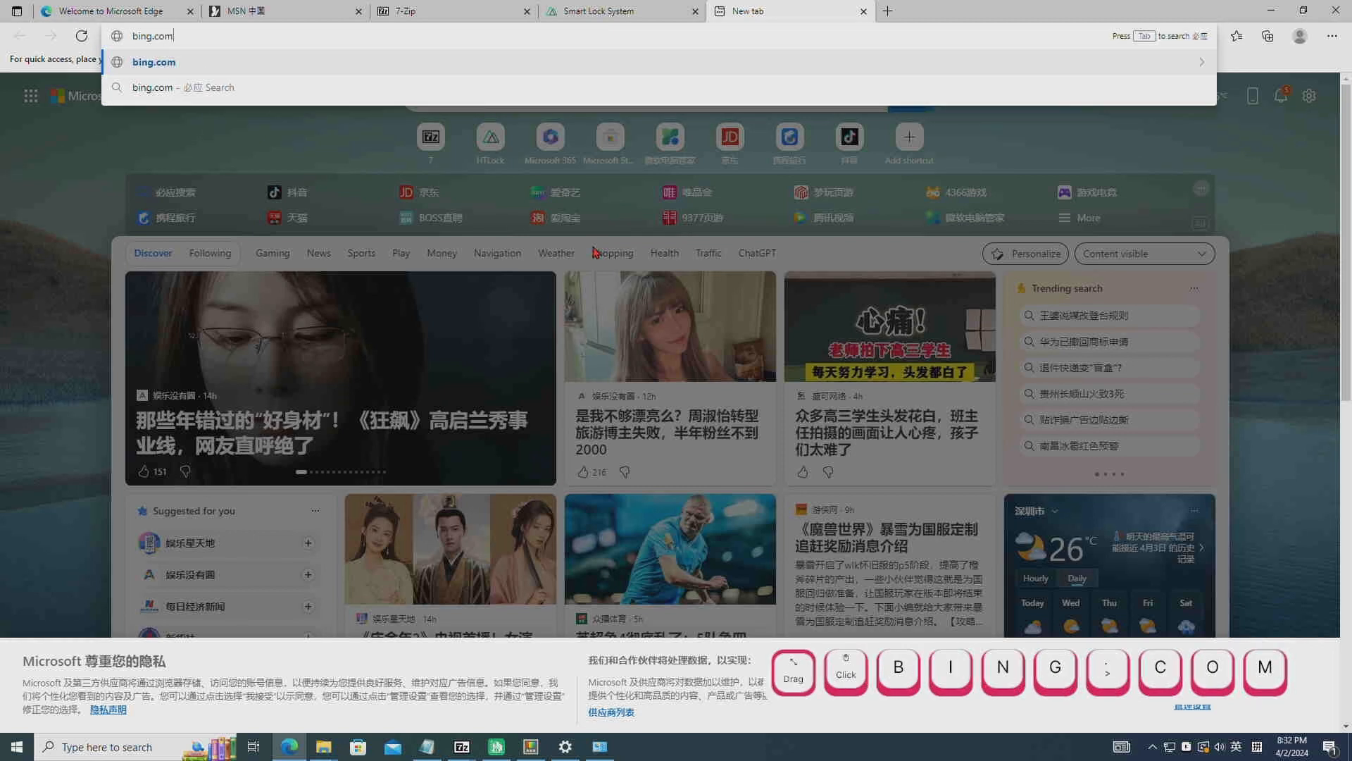
key("Return")
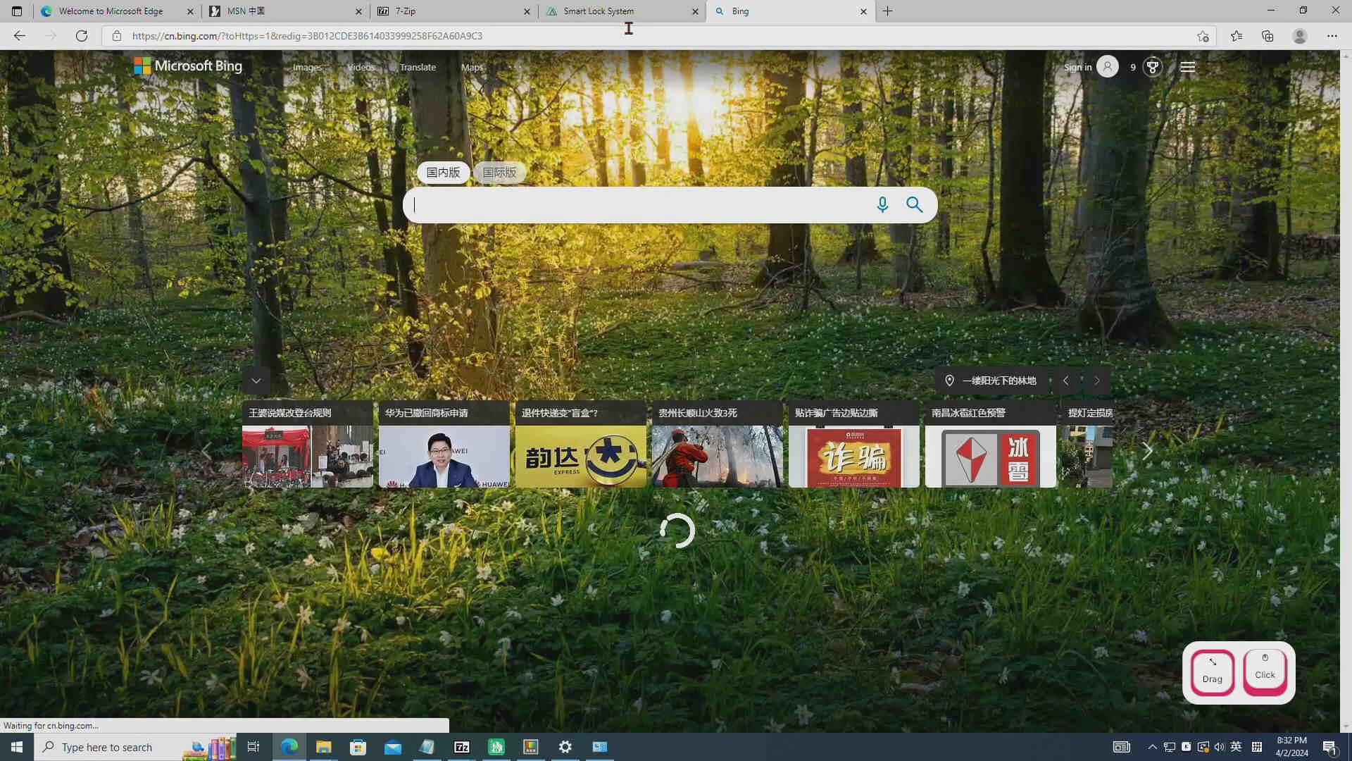
left_click(608, 12)
left_click(384, 363)
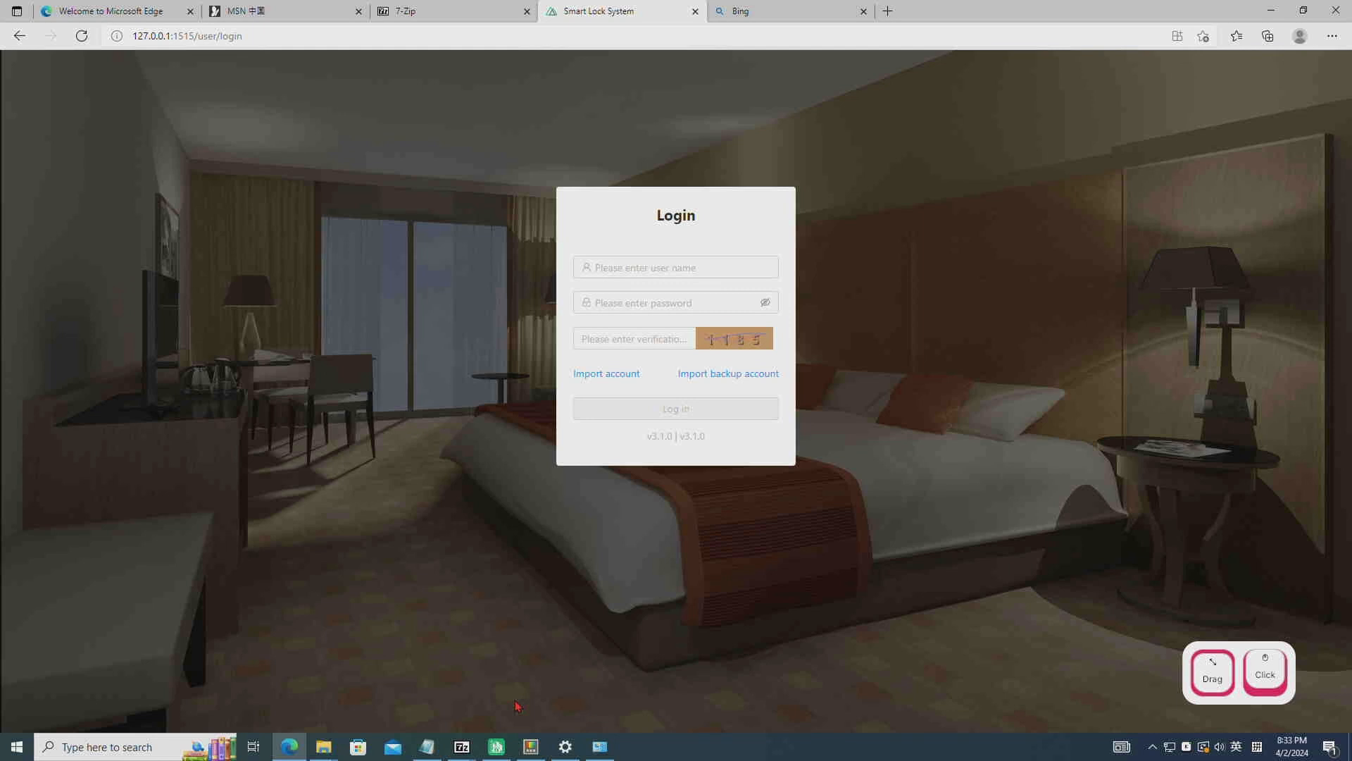
- Search Windows Settings for "firewall" and open Windows Defender Firewall
left_click(85, 747)
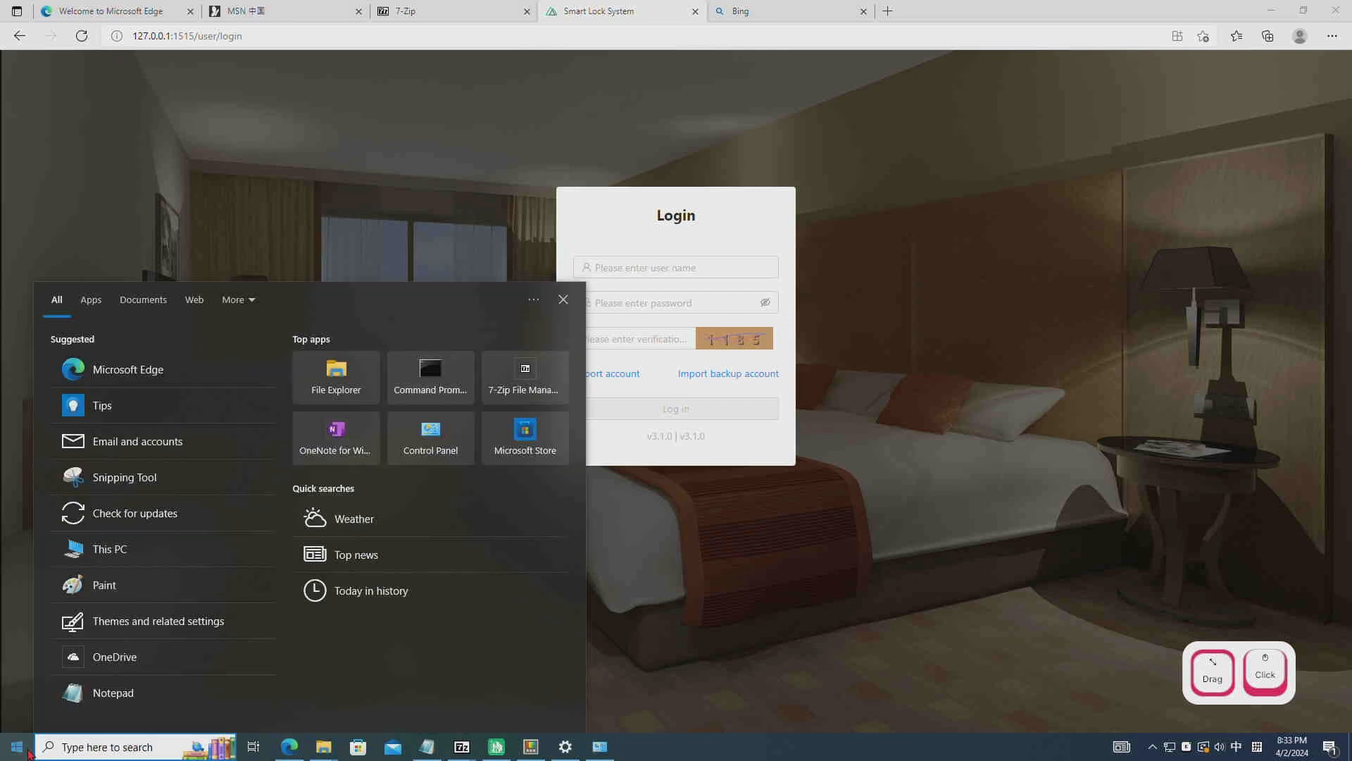
left_click(565, 747)
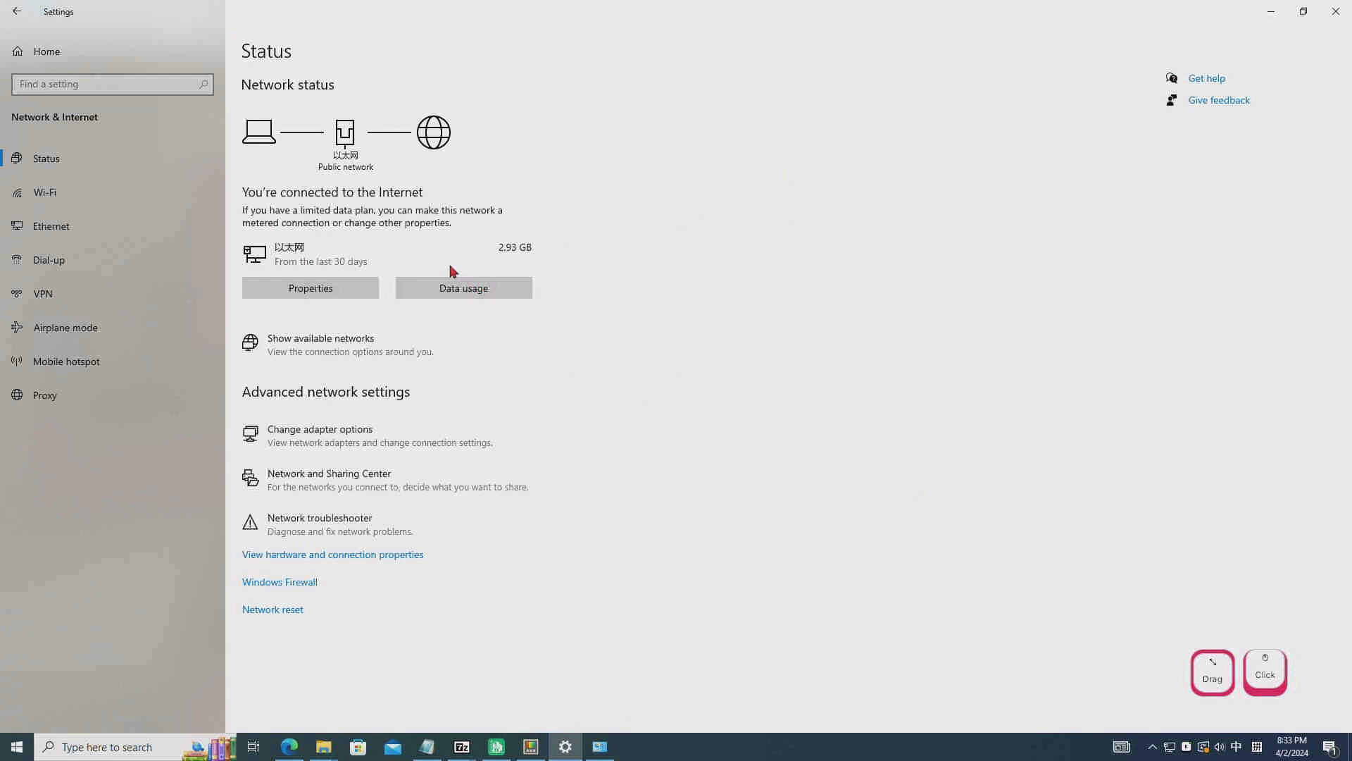
left_click(76, 57)
left_click(606, 97)
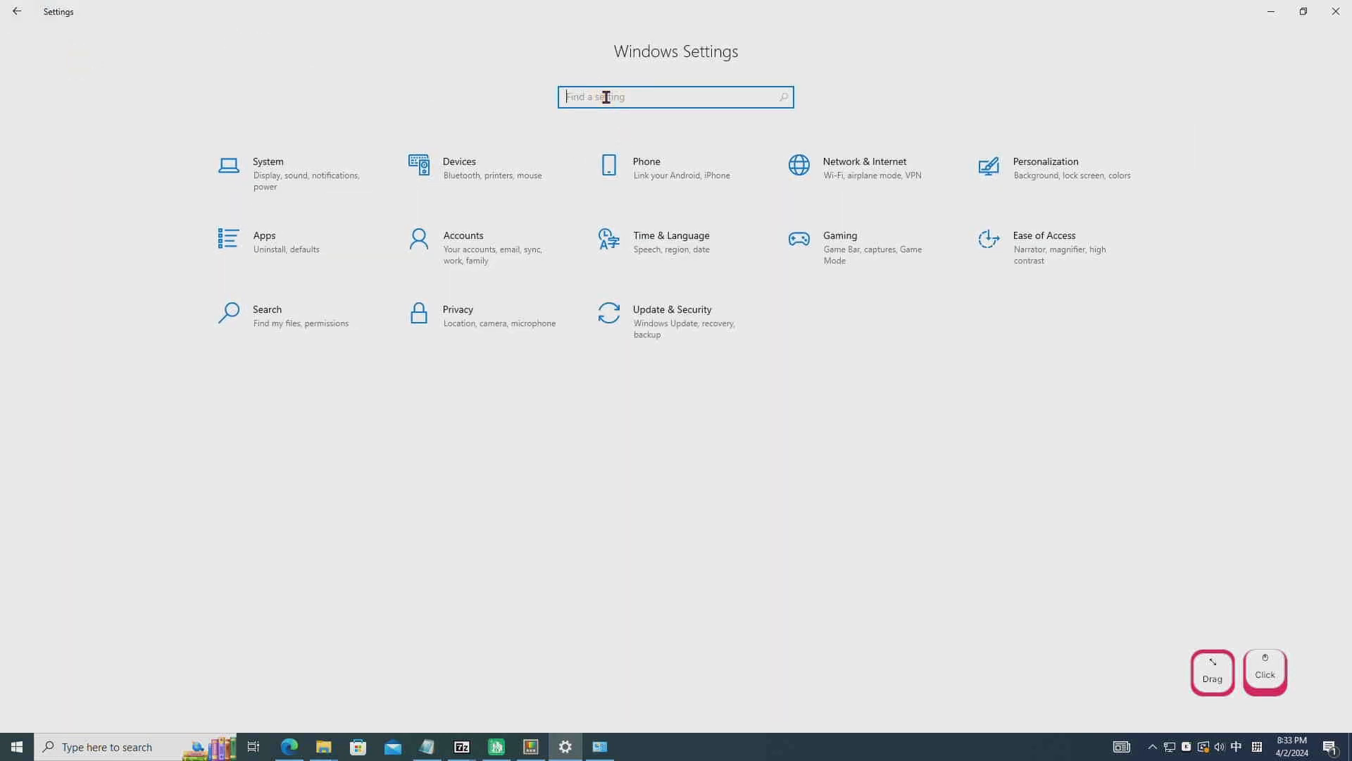
type("wi")
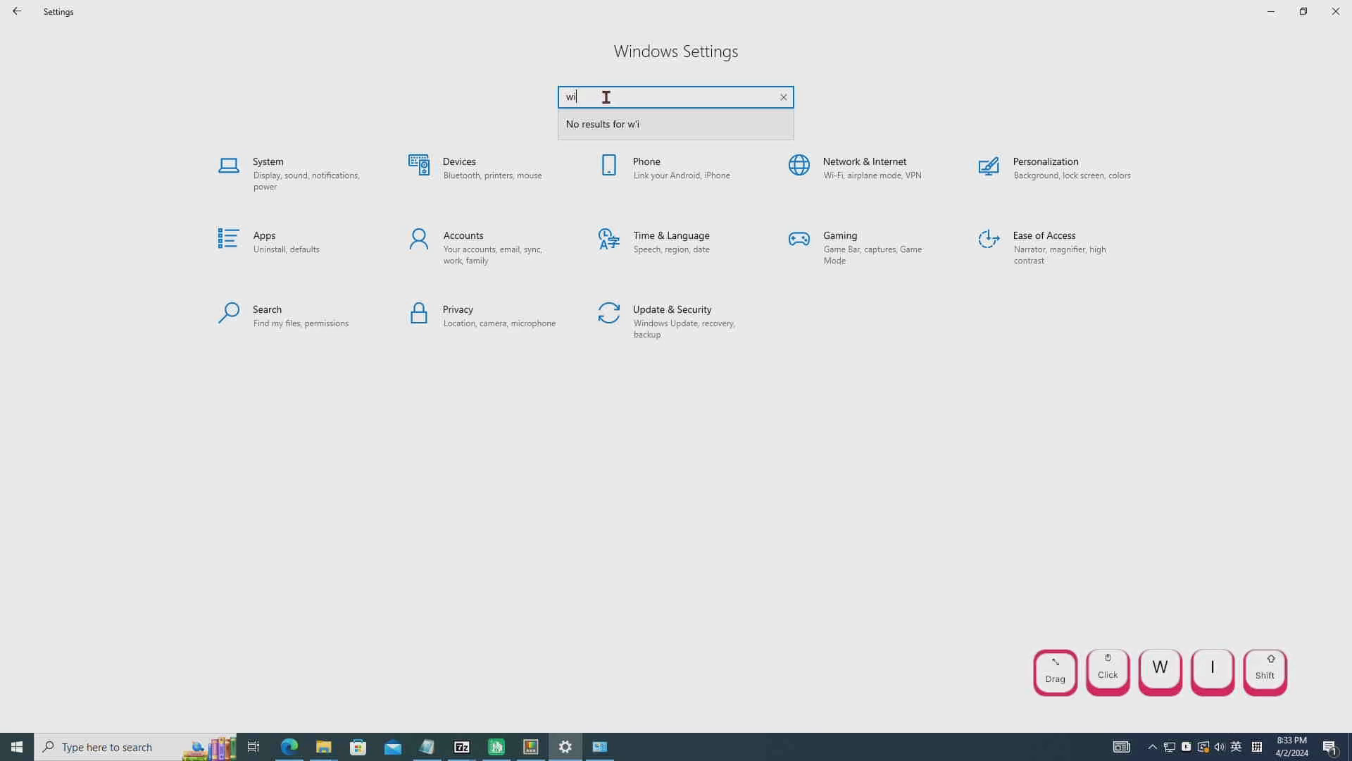
key("shift")
key("BackSpace")
key("BackSpace")
type("fil")
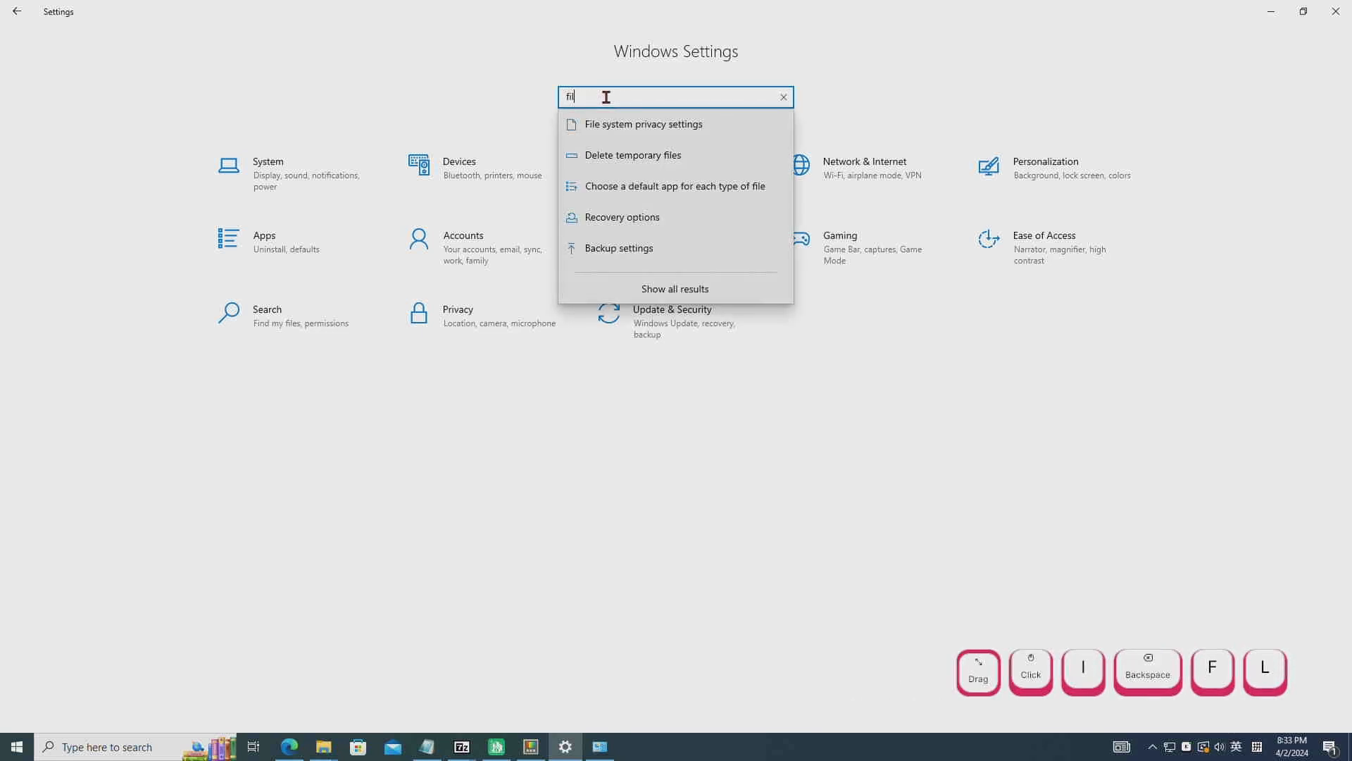
key("BackSpace")
type("rewall")
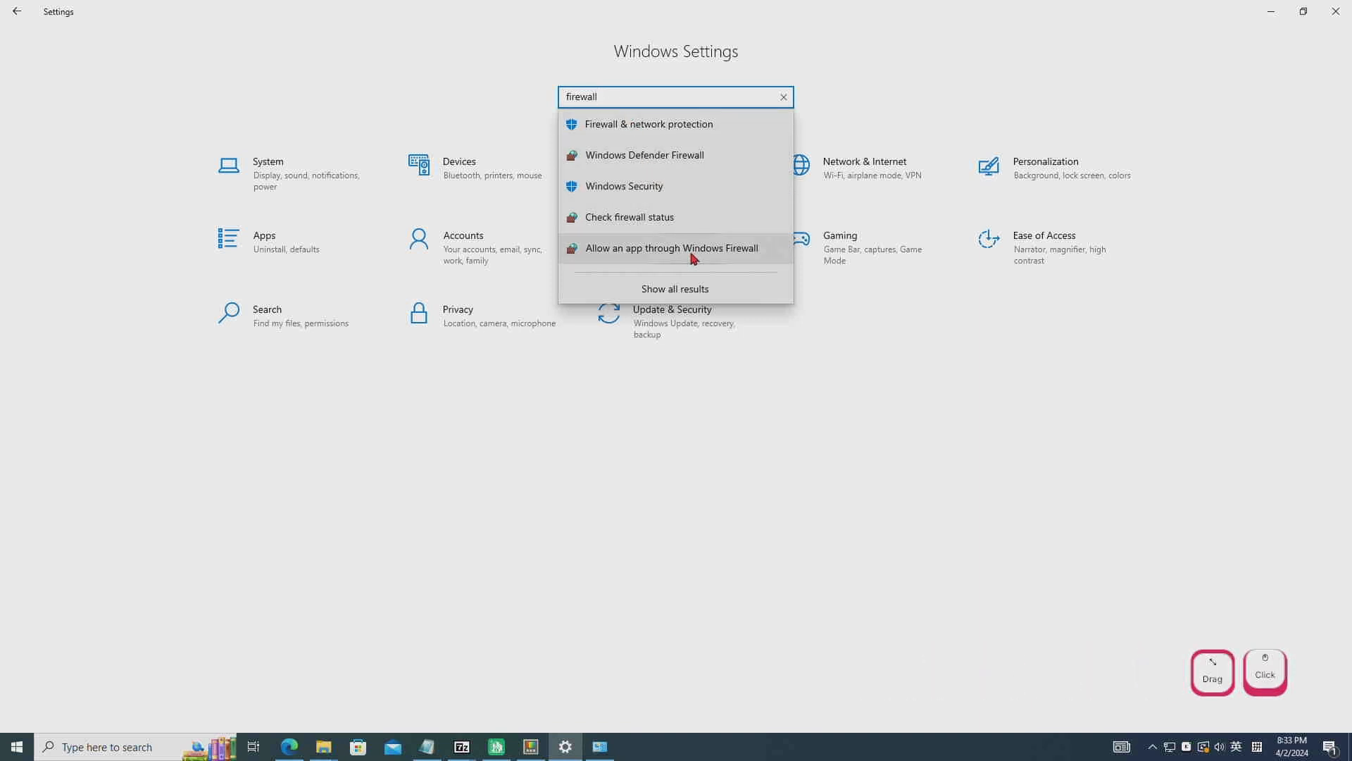
left_click(687, 168)
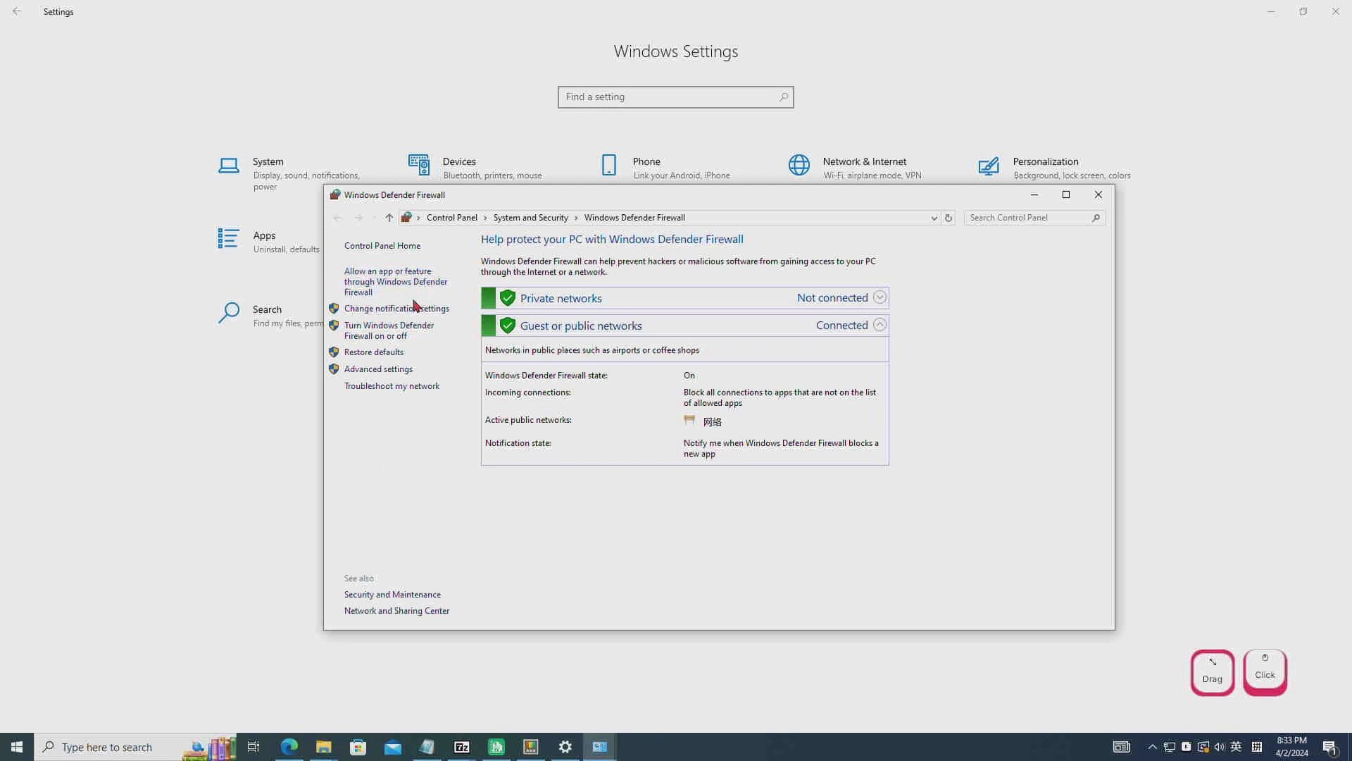
- Display the inbound rules in the firewall's advanced settings and start a new inbound rule
left_click(386, 372)
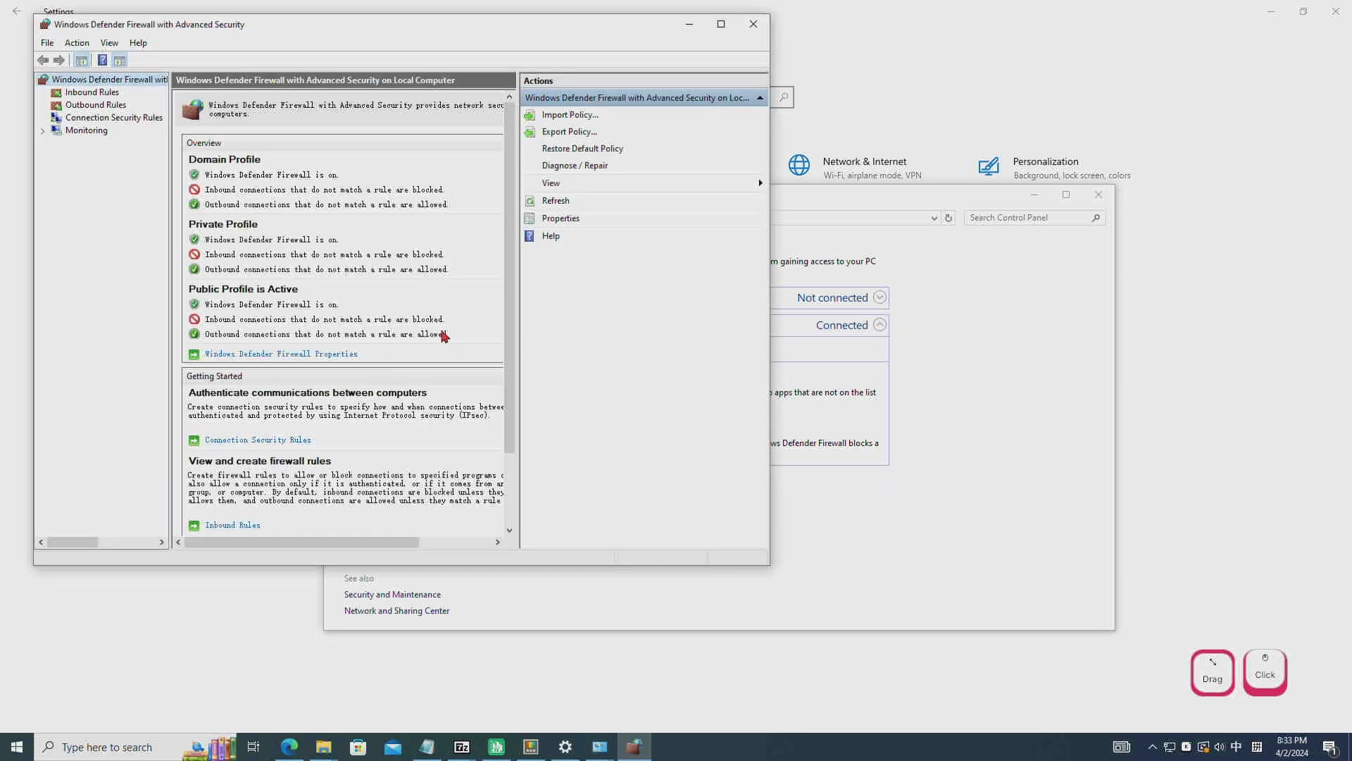
left_click_drag(324, 28, 533, 48)
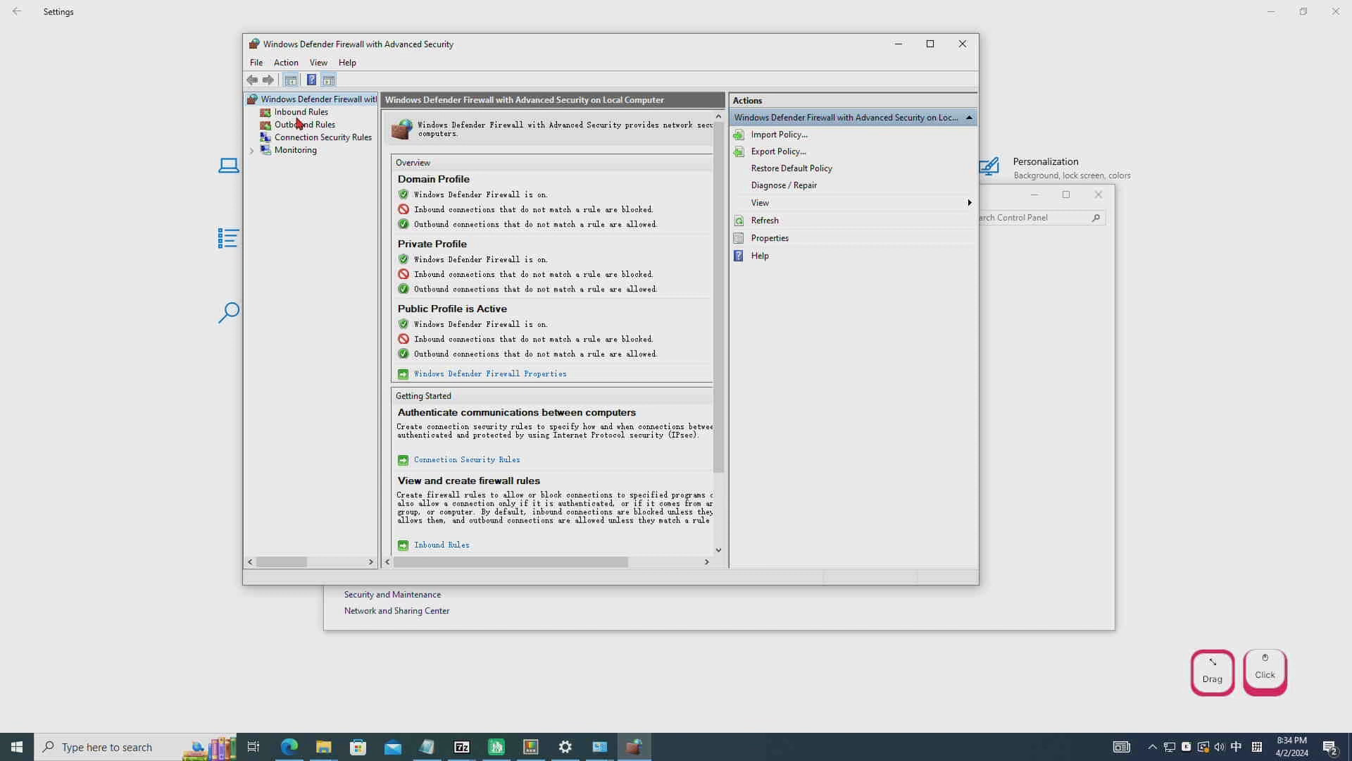
left_click(296, 114)
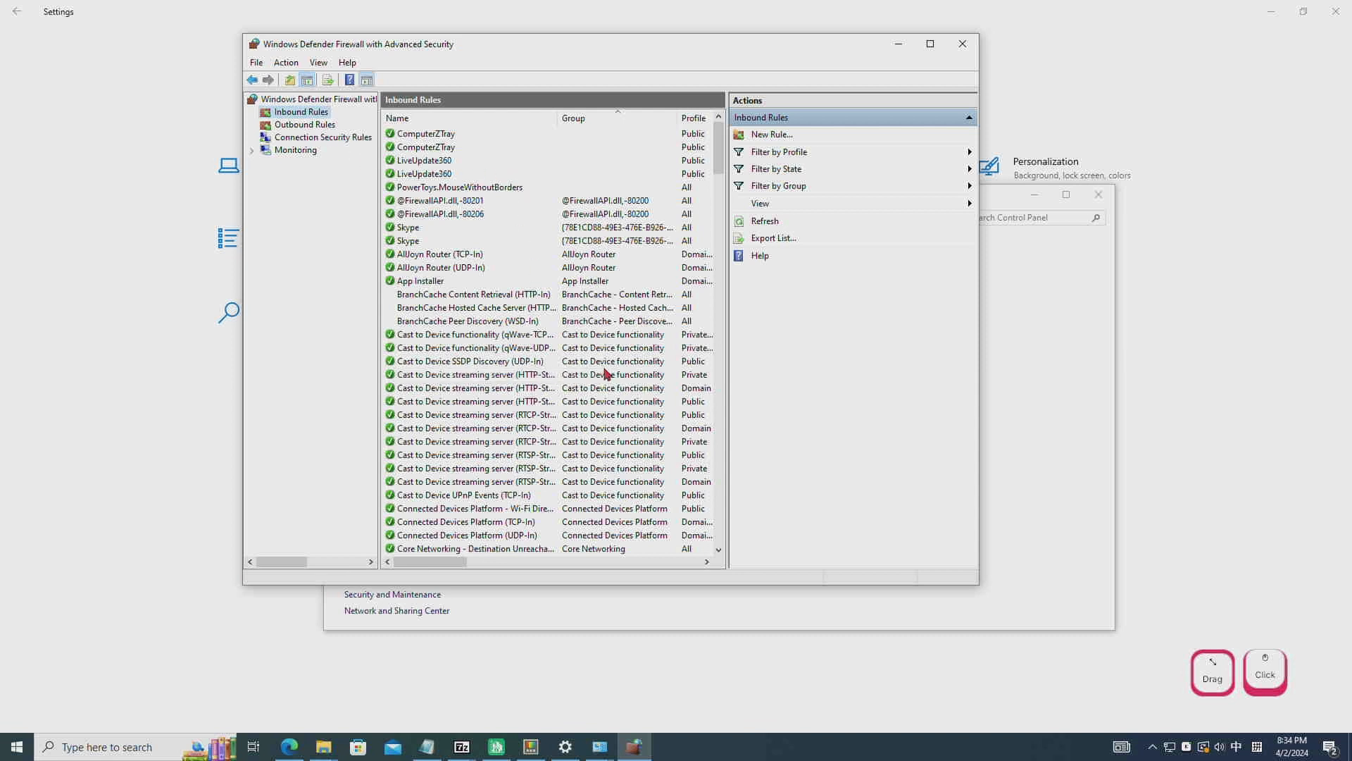
scroll(606, 366, "down", 5)
scroll(588, 368, "down", 7)
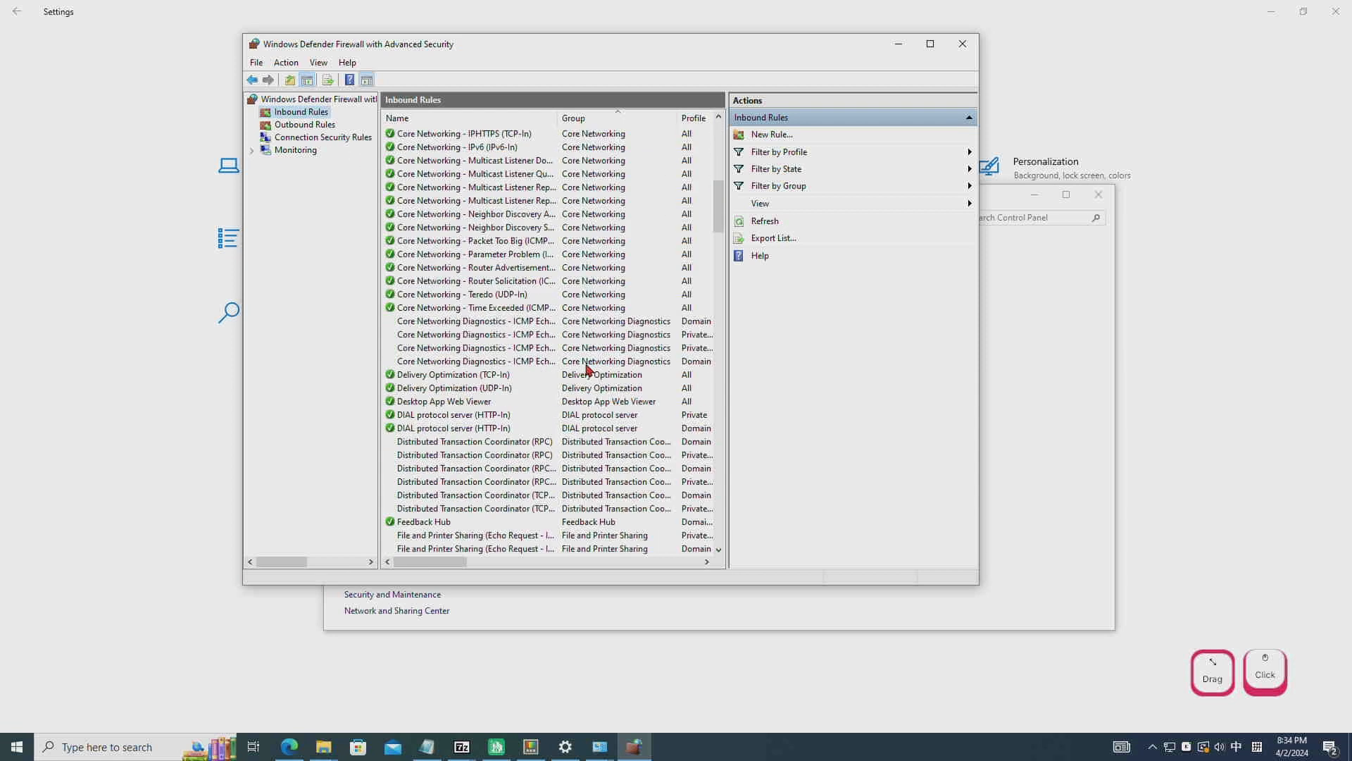
scroll(585, 364, "down", 20)
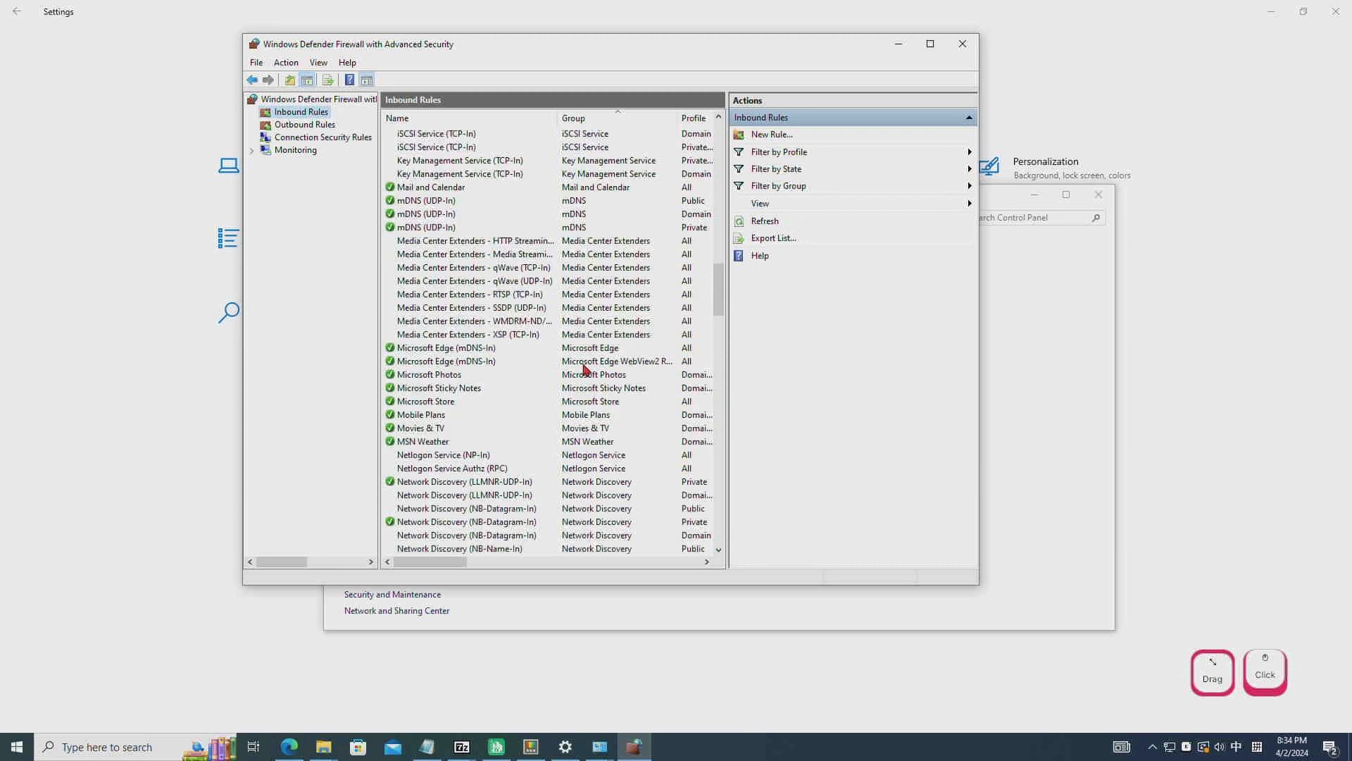
scroll(589, 359, "up", 14)
scroll(590, 362, "up", 20)
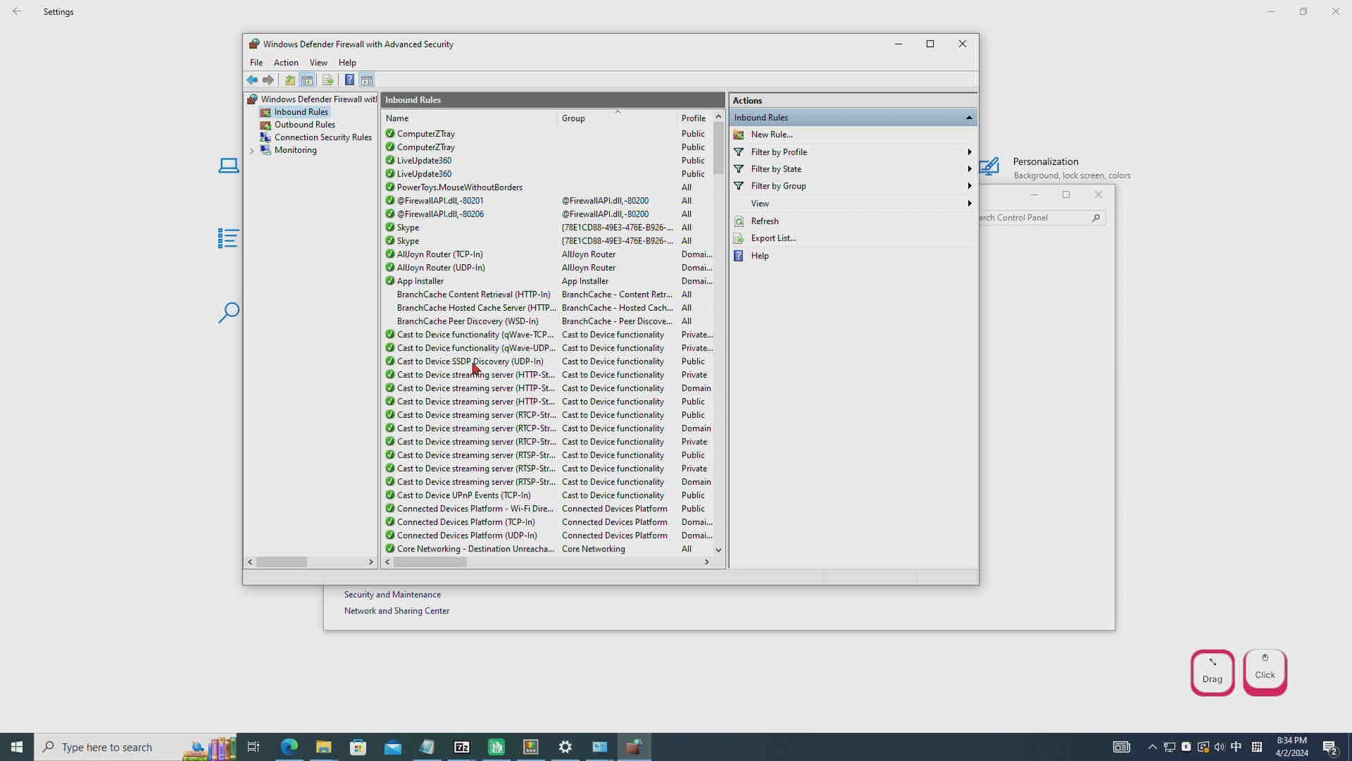
left_click(772, 138)
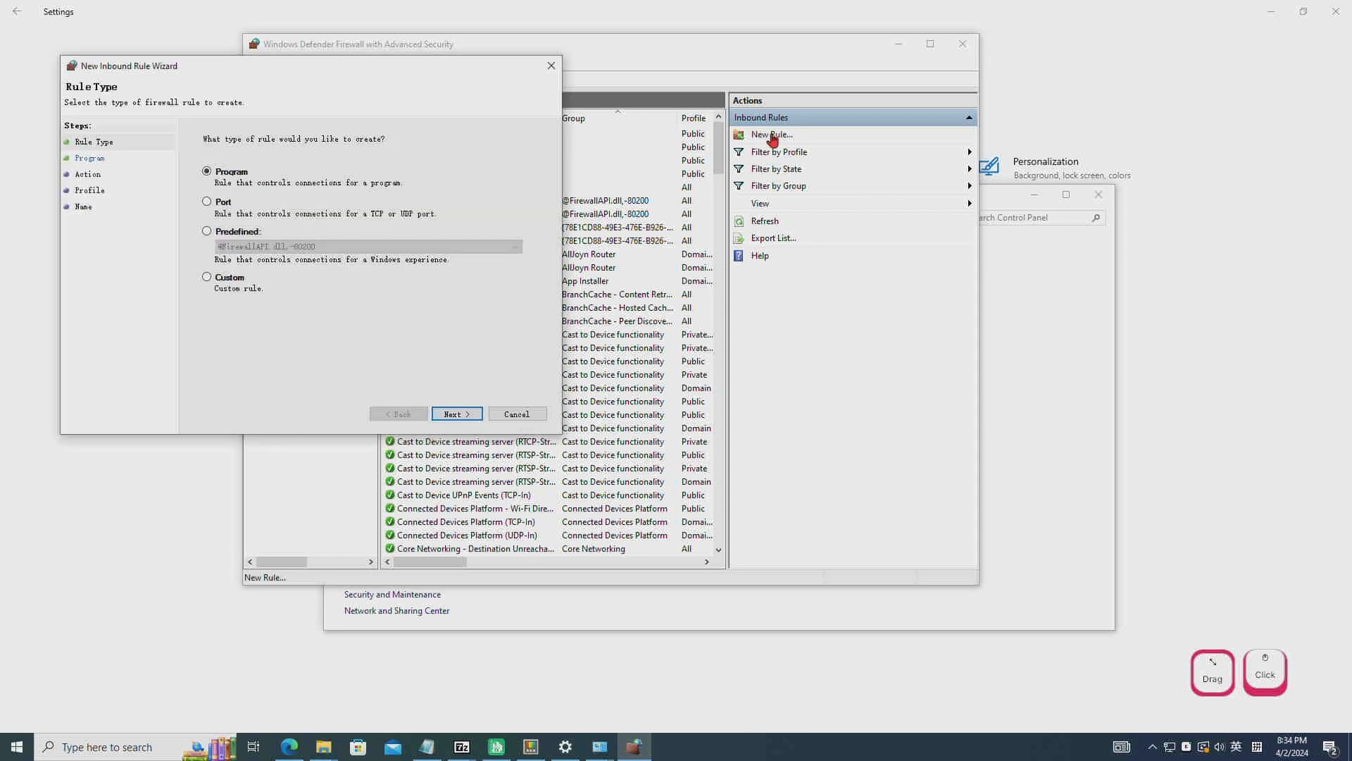
- Make the inbound rule a port rule for TCP with specific local ports 9494, 1515, 8090, 18091, 3306
left_click_drag(312, 68, 427, 54)
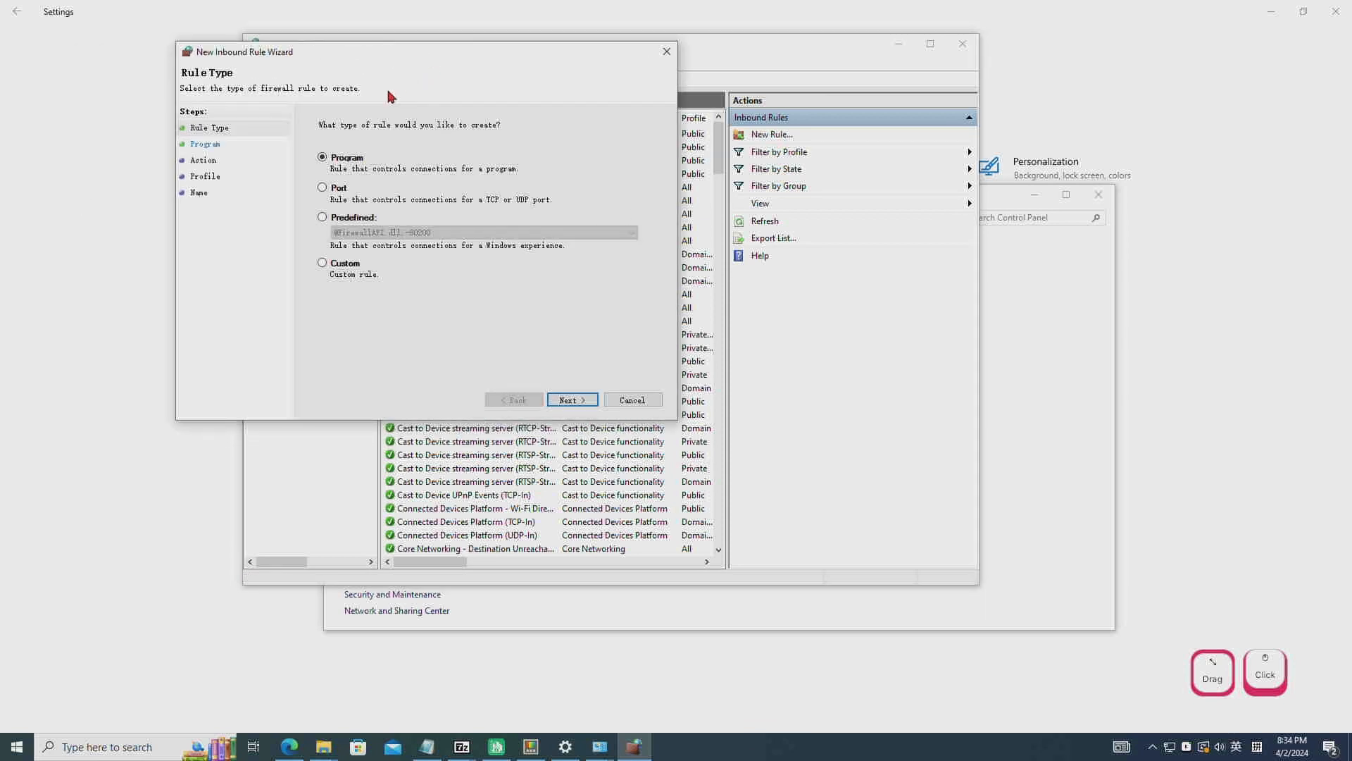
left_click(322, 188)
left_click(571, 401)
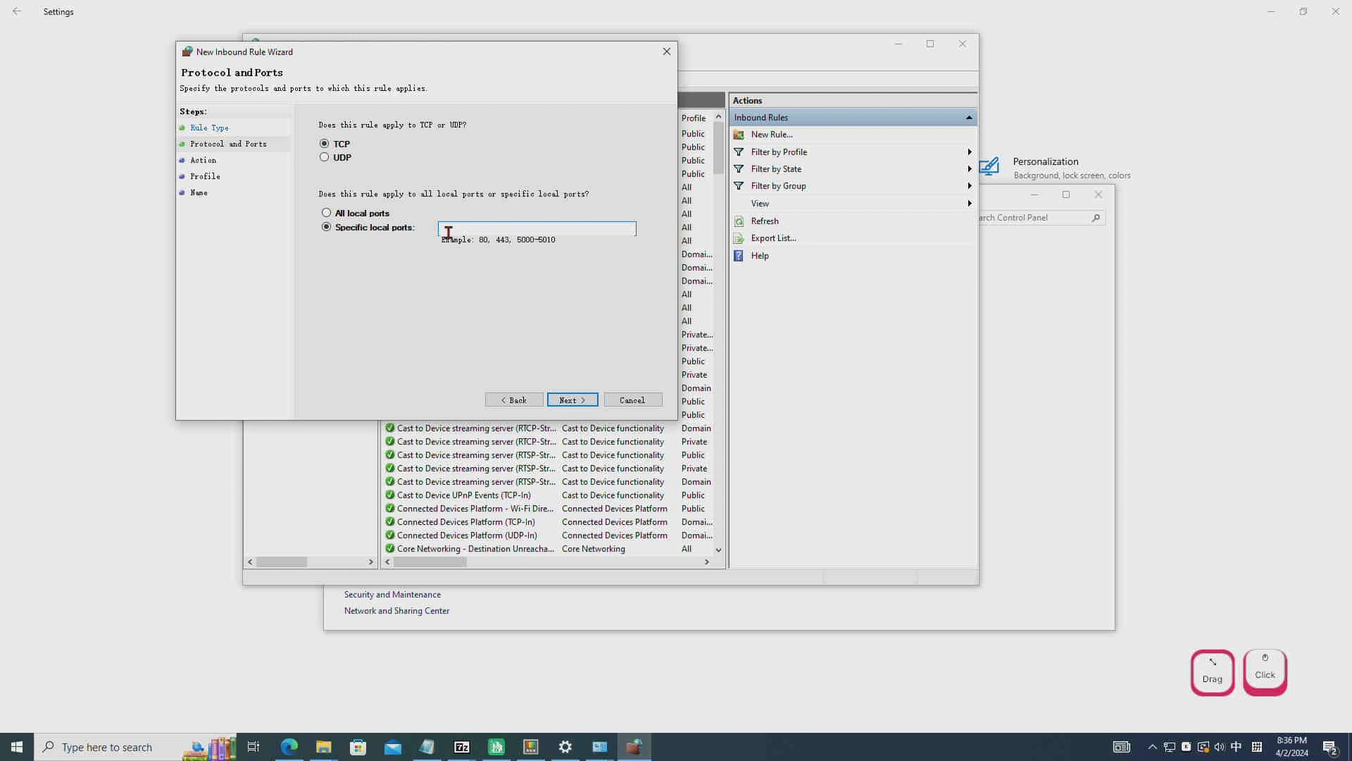
type("9494")
key("BackSpace")
key("shift")
type("m,")
key("super+space")
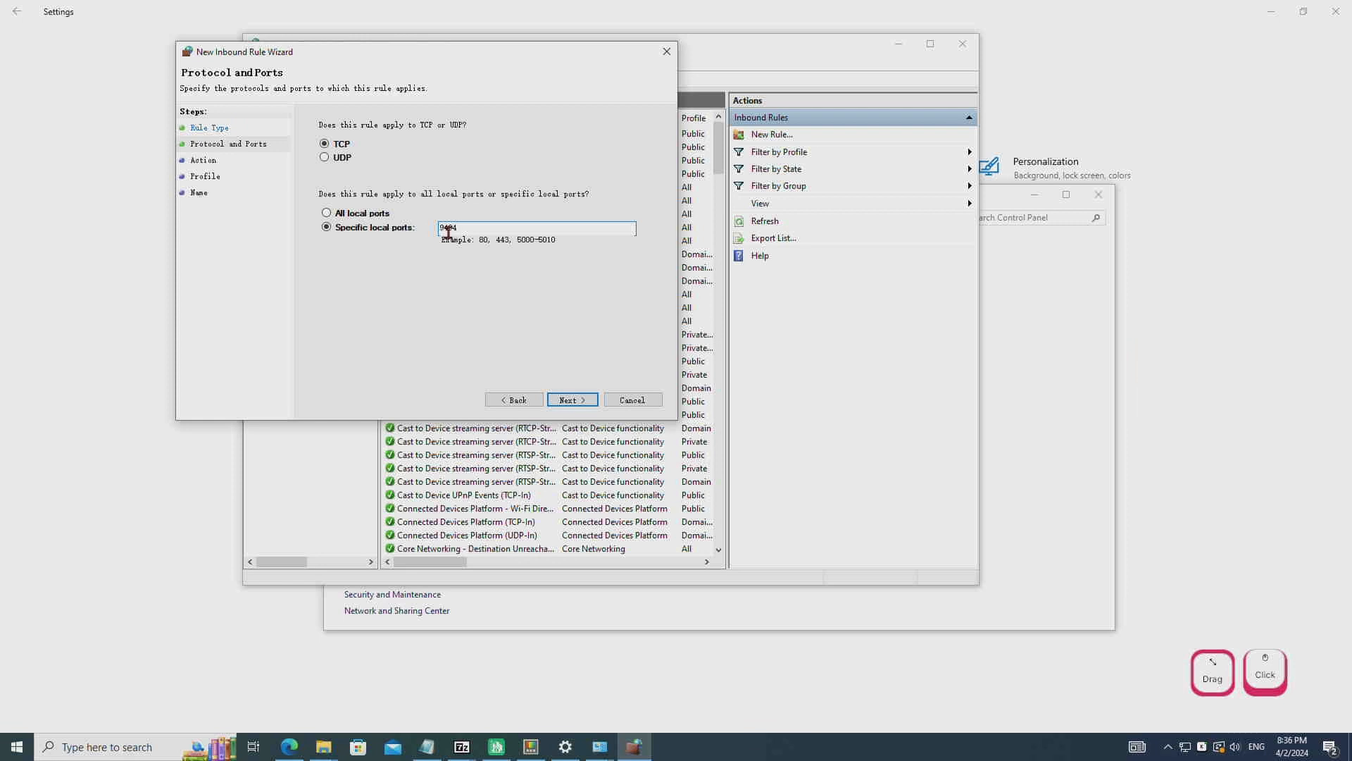
type(", 1515, 8090, 18091, 3306")
left_click(570, 400)
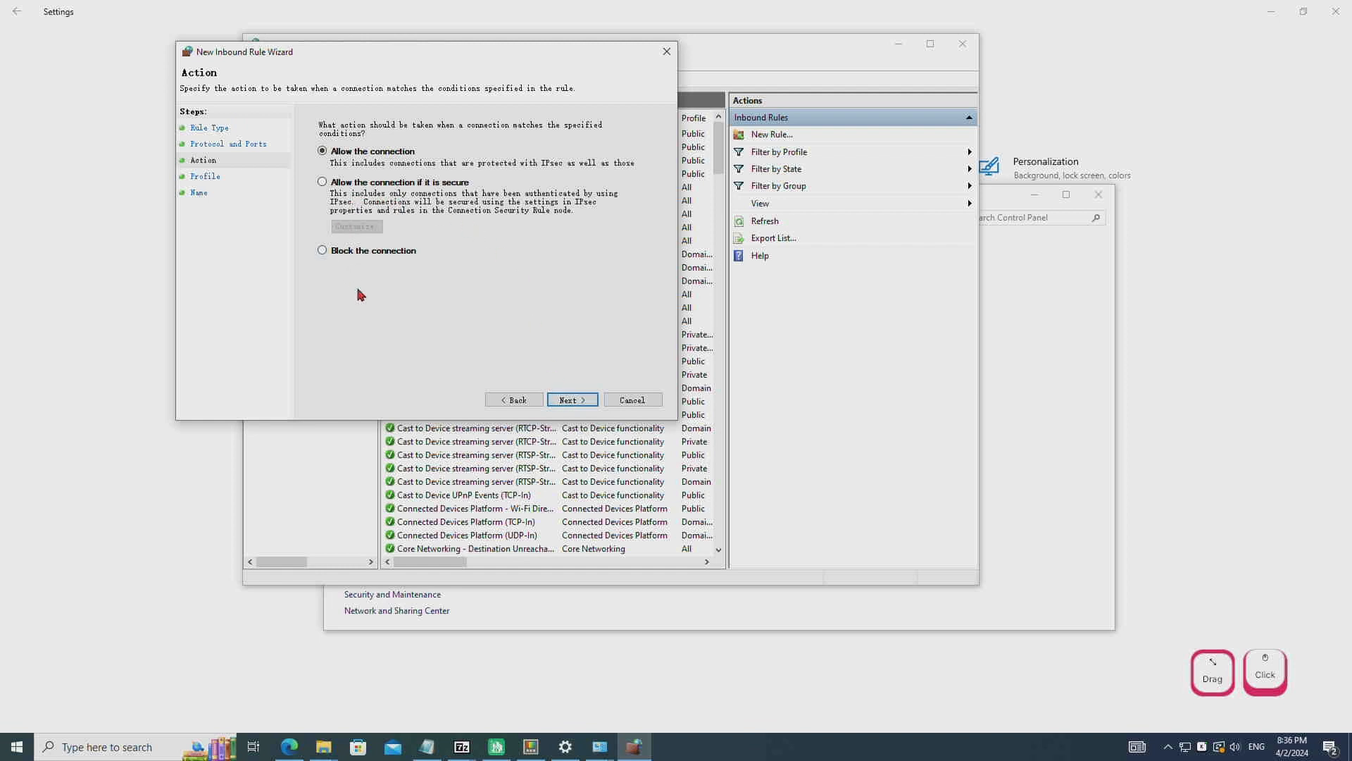
- Allow the connection on the Domain, Private and Public profiles, and finish the inbound rule with the name Lock System
left_click(570, 400)
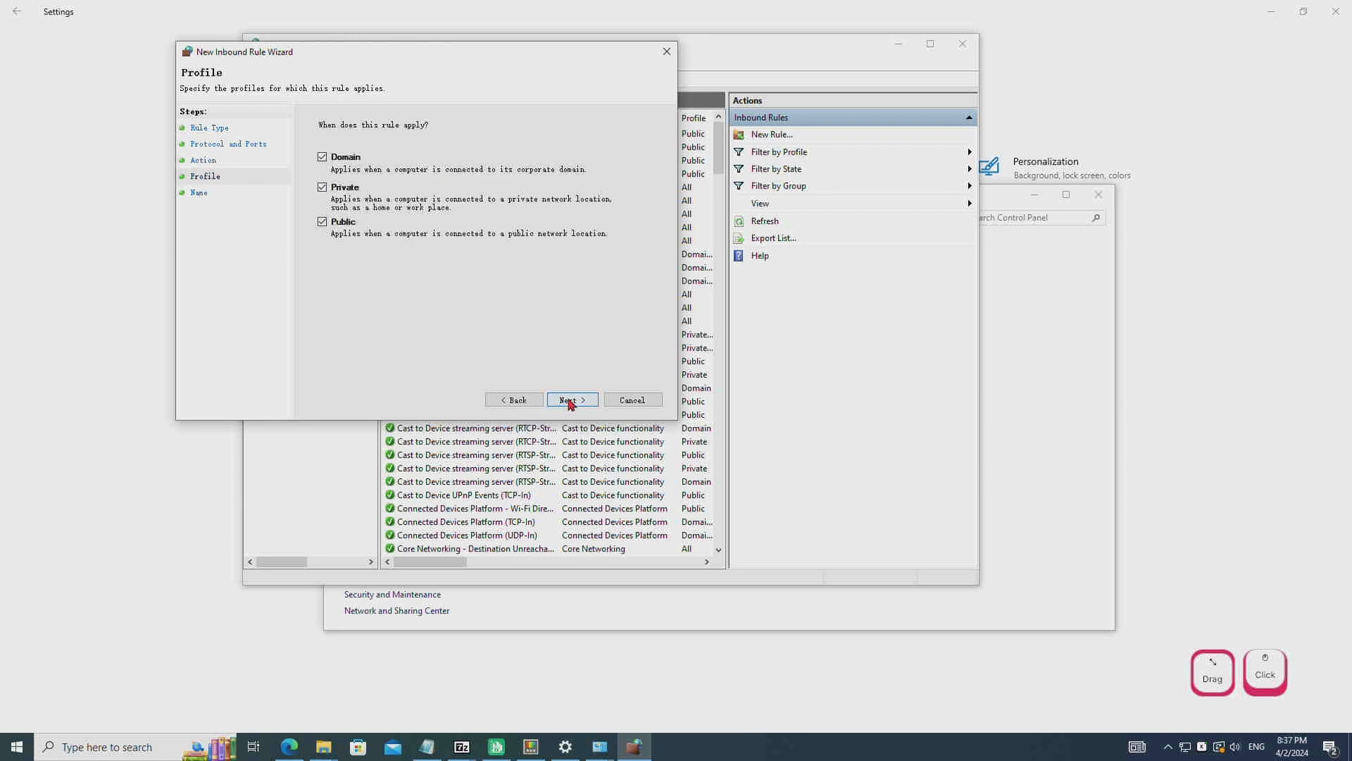
left_click(570, 400)
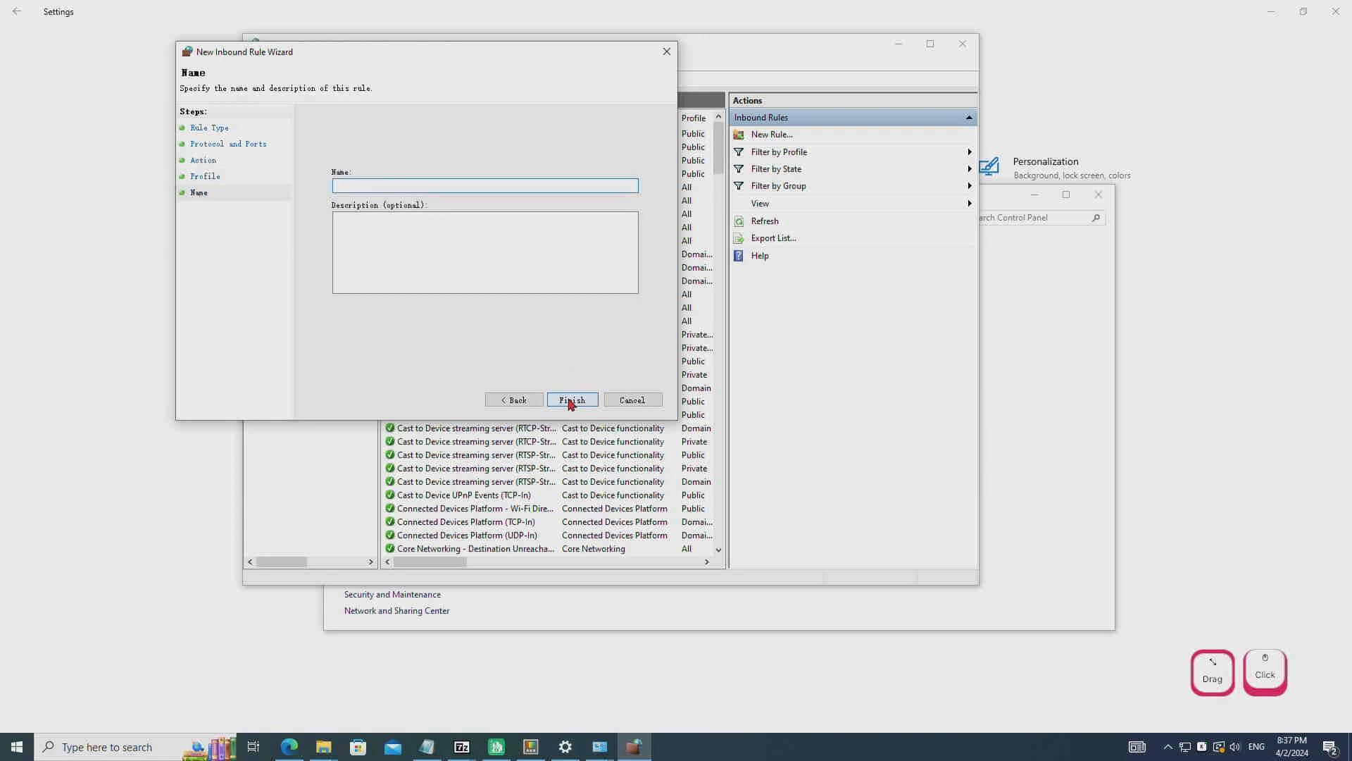
type("Lo")
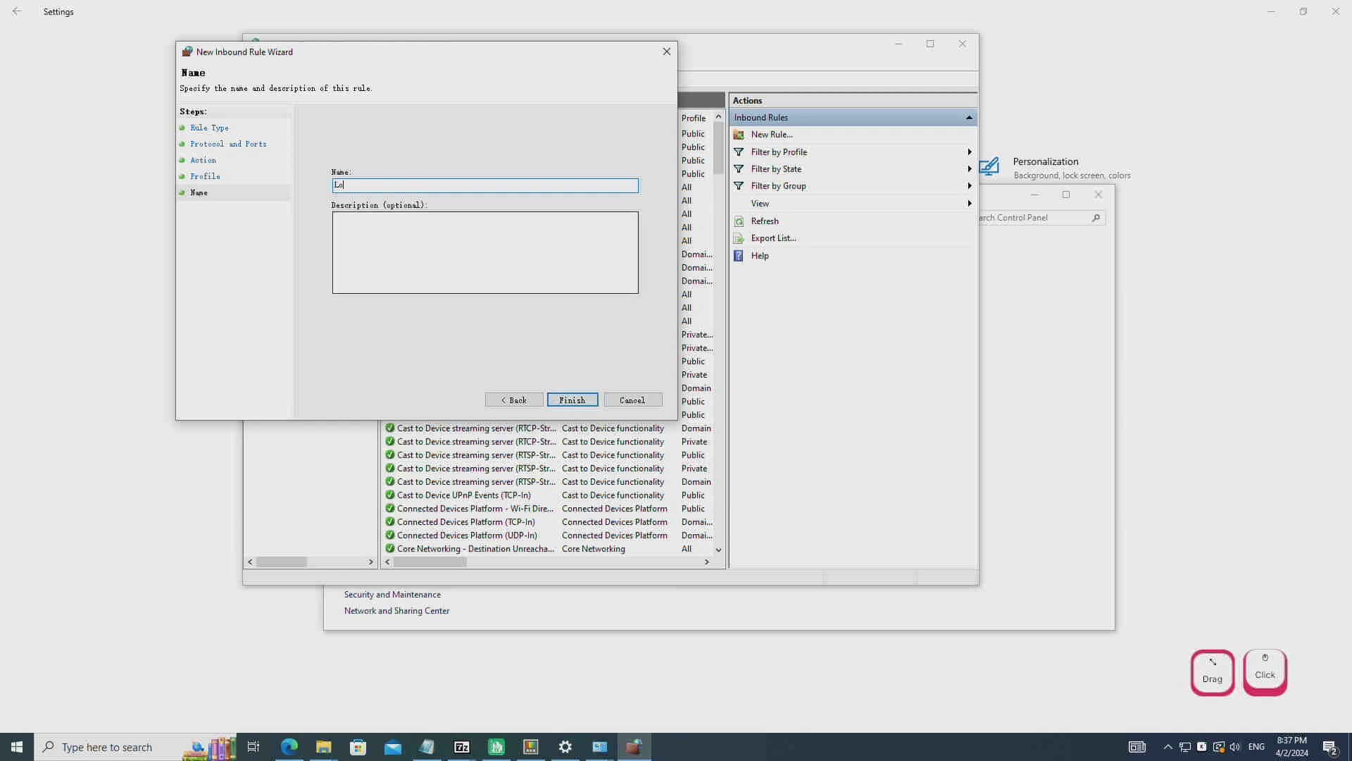
type("ck System")
left_click(568, 399)
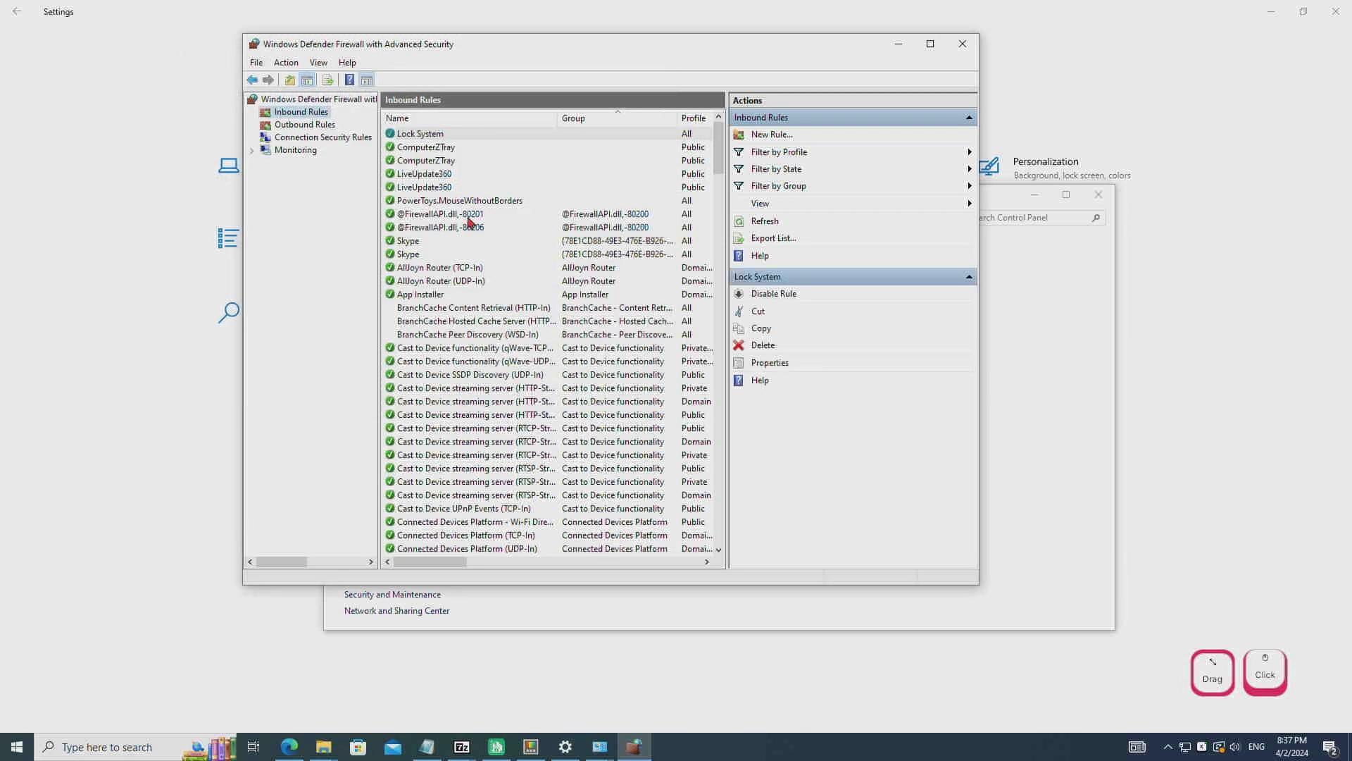
- Start a new outbound port rule for TCP with specific remote ports 9494, 1515, 8090, 18091, 3306
left_click(314, 125)
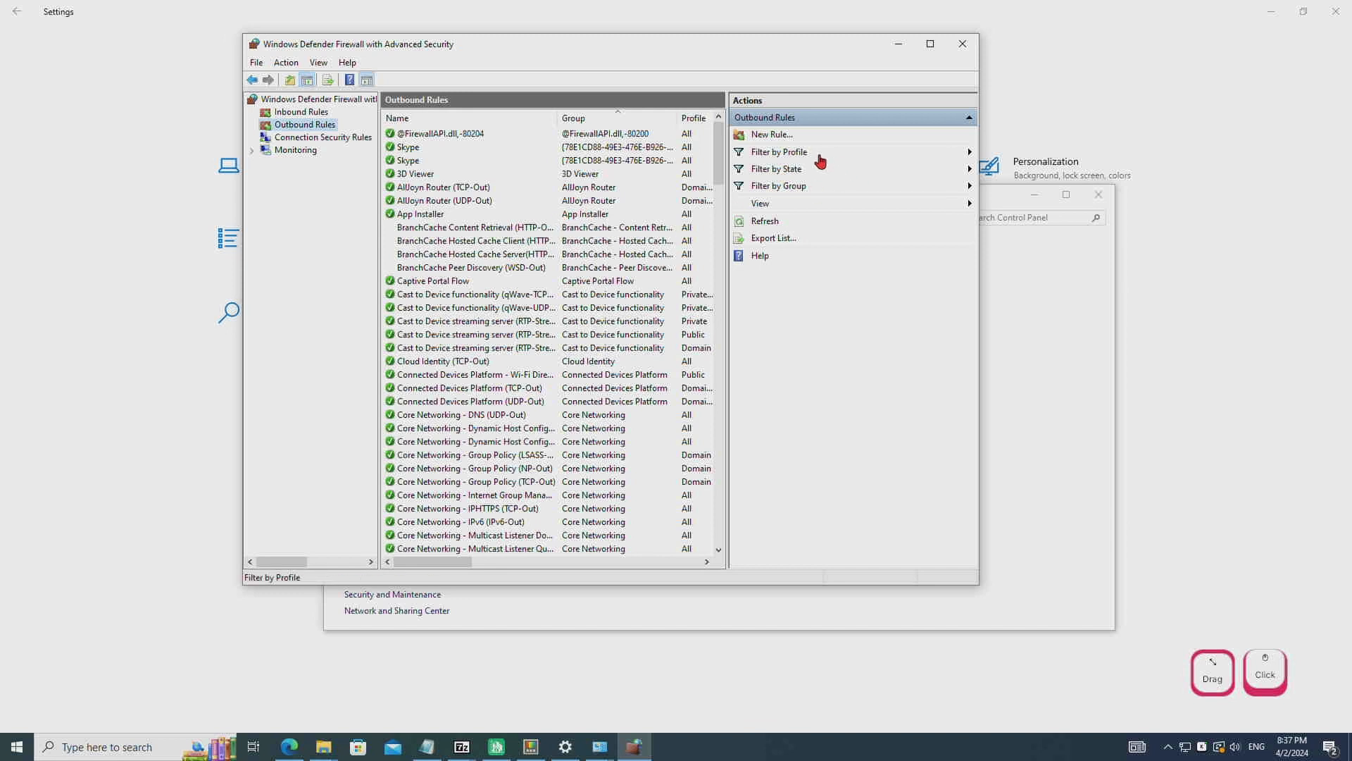
left_click(772, 134)
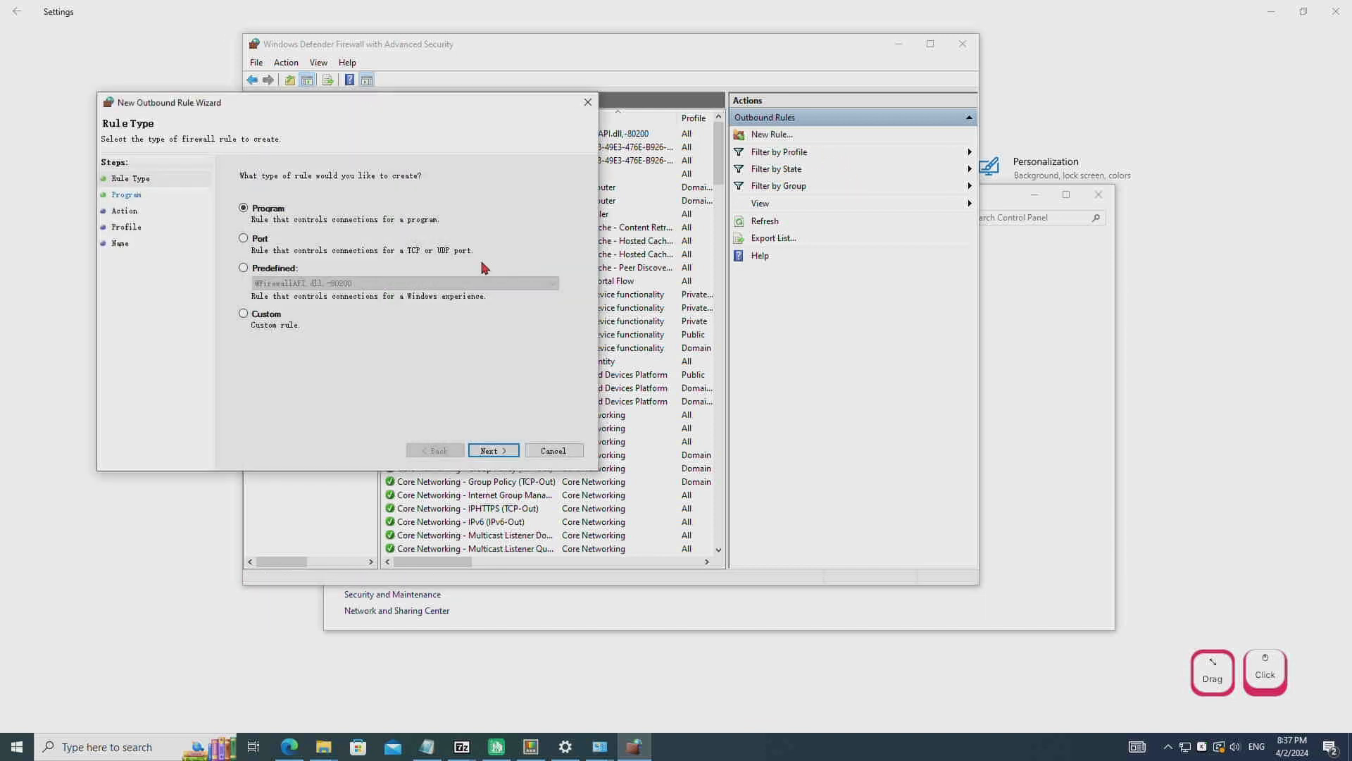
left_click(260, 240)
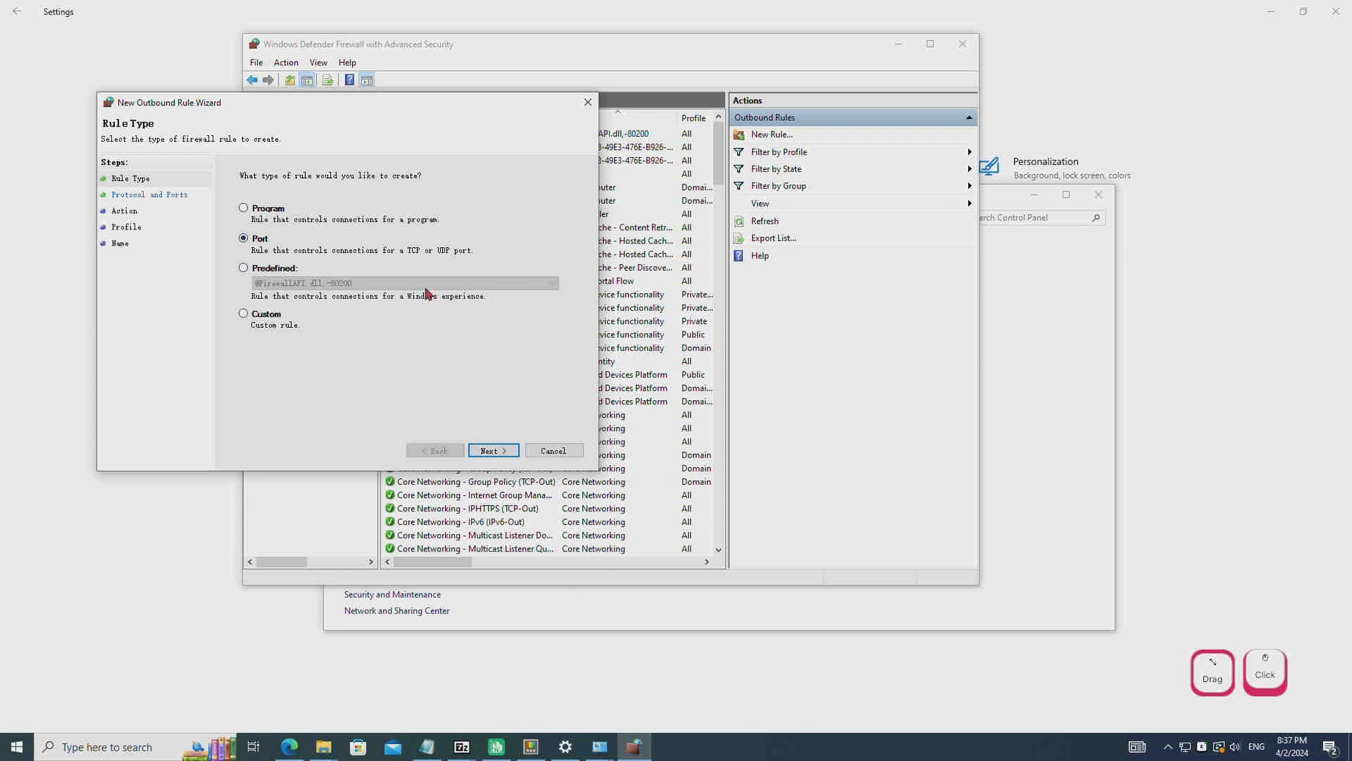
left_click(493, 451)
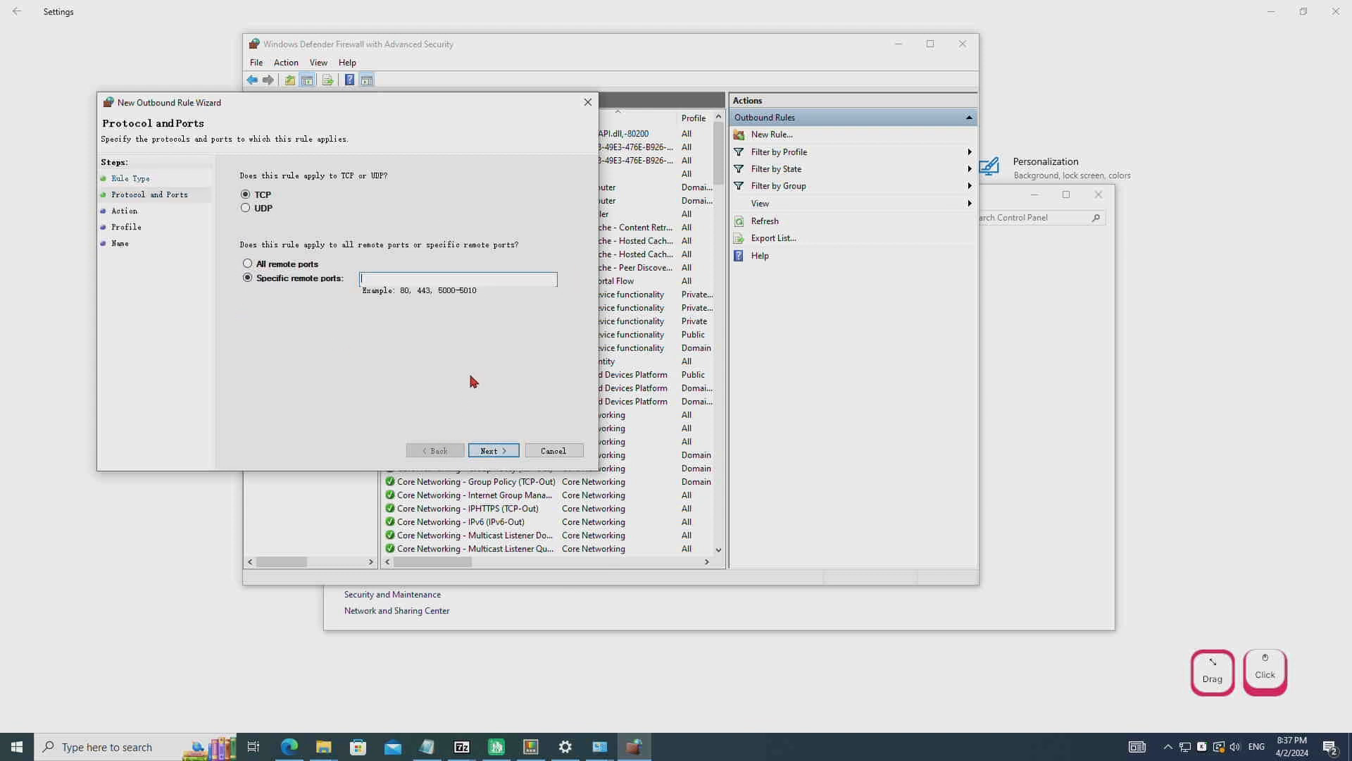
left_click(377, 278)
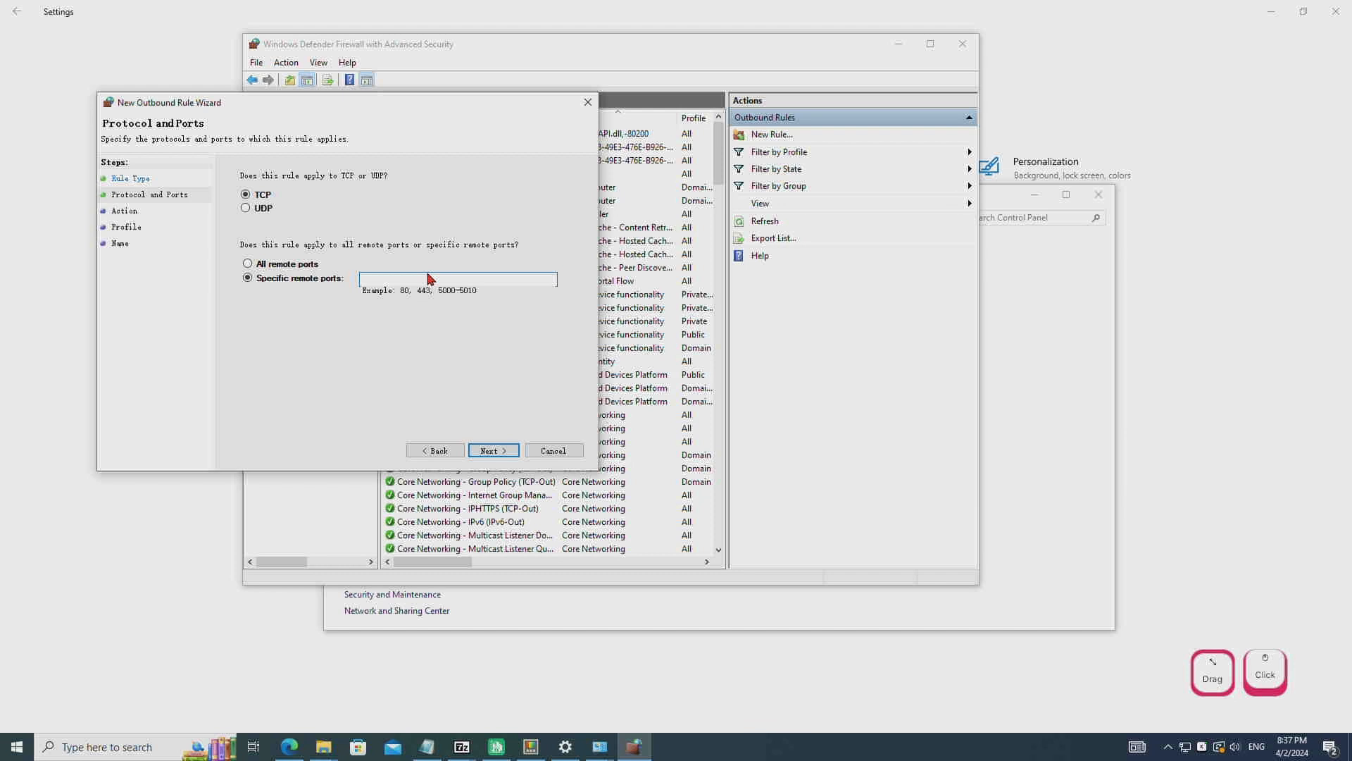
type("9494, 1515, 8090, 18091, 3306")
left_click(493, 451)
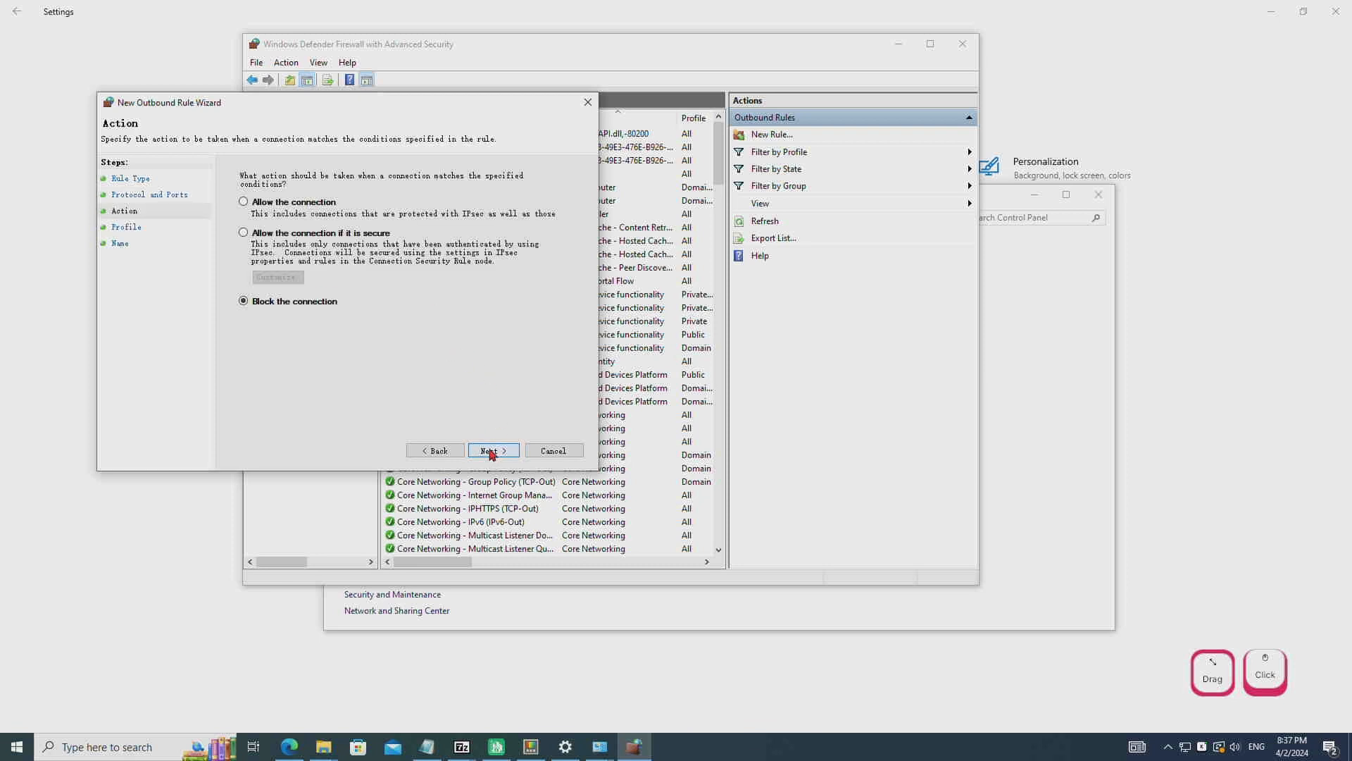
- Allow the connection on the Domain, Private and Public profiles, and finish the outbound rule with the name Lock System
left_click(305, 202)
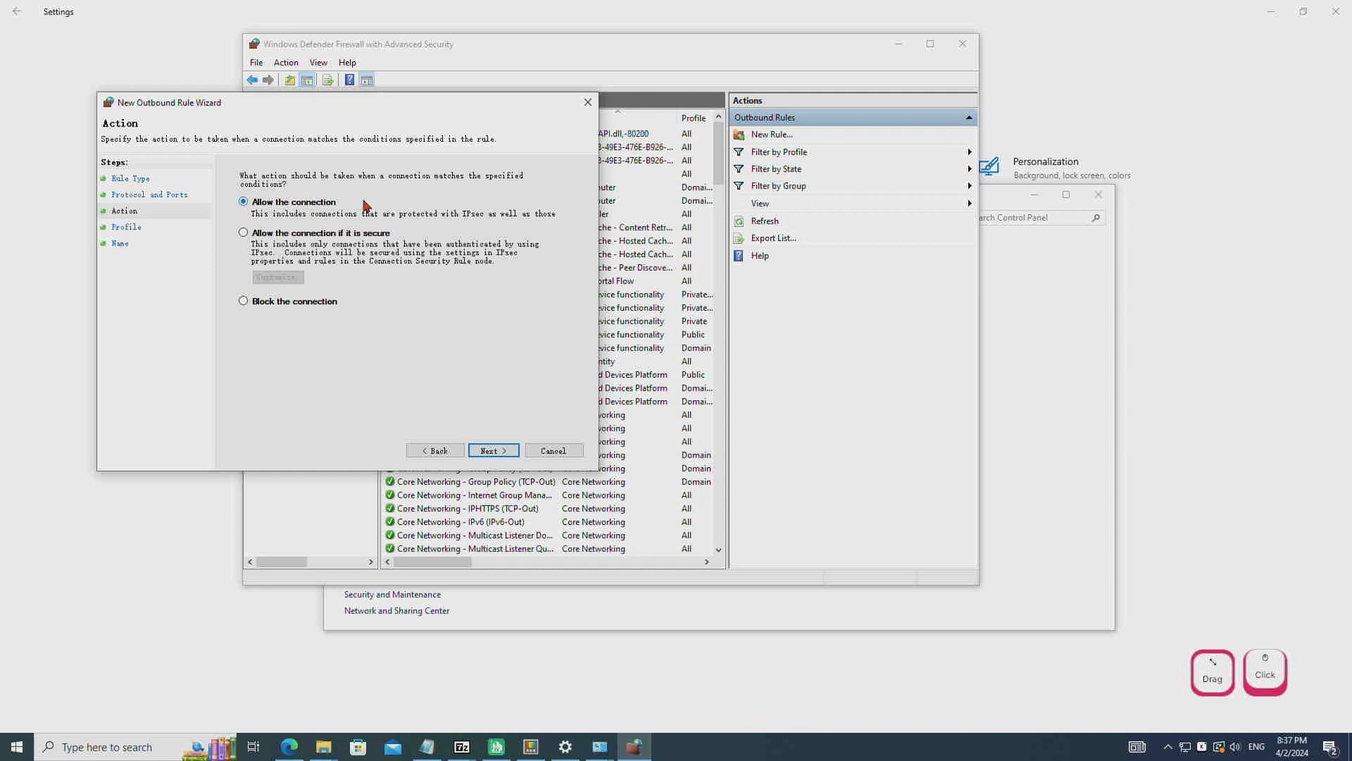
left_click(494, 451)
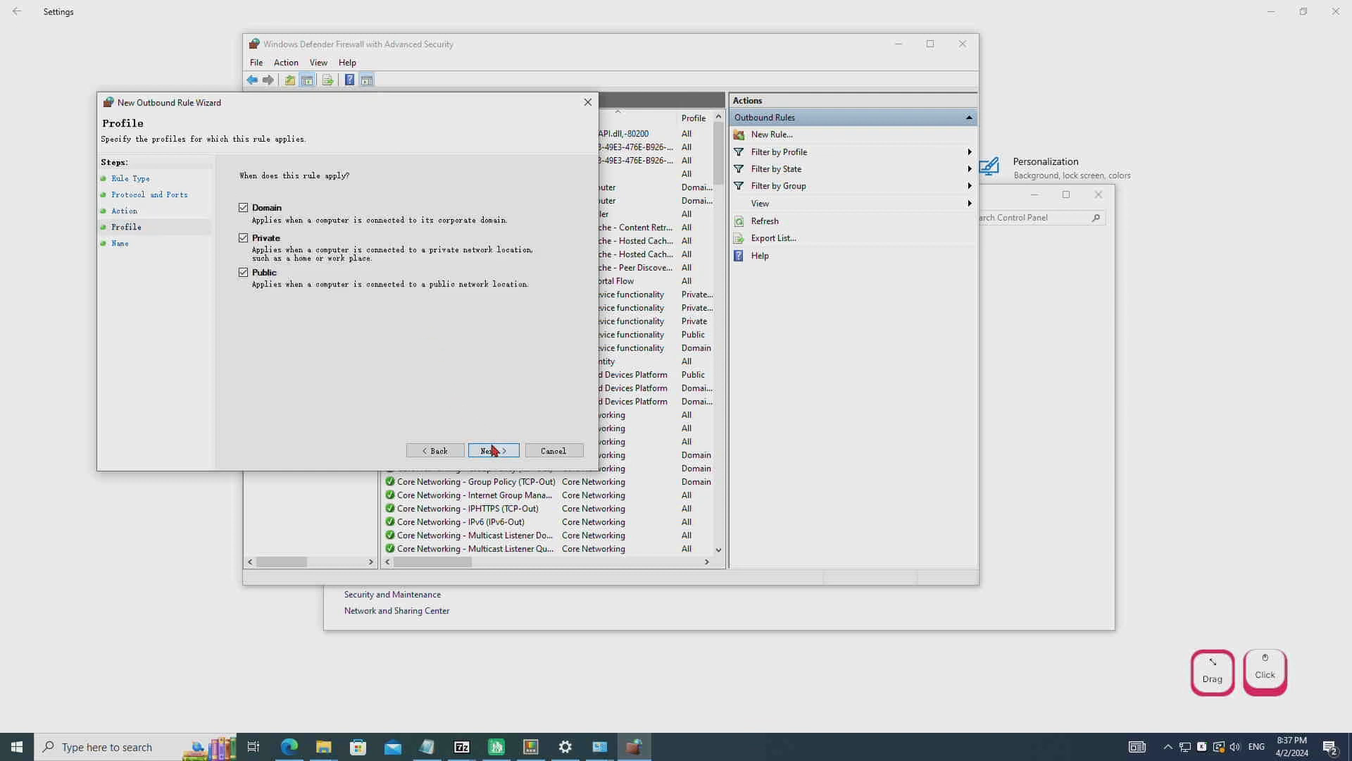
left_click(438, 452)
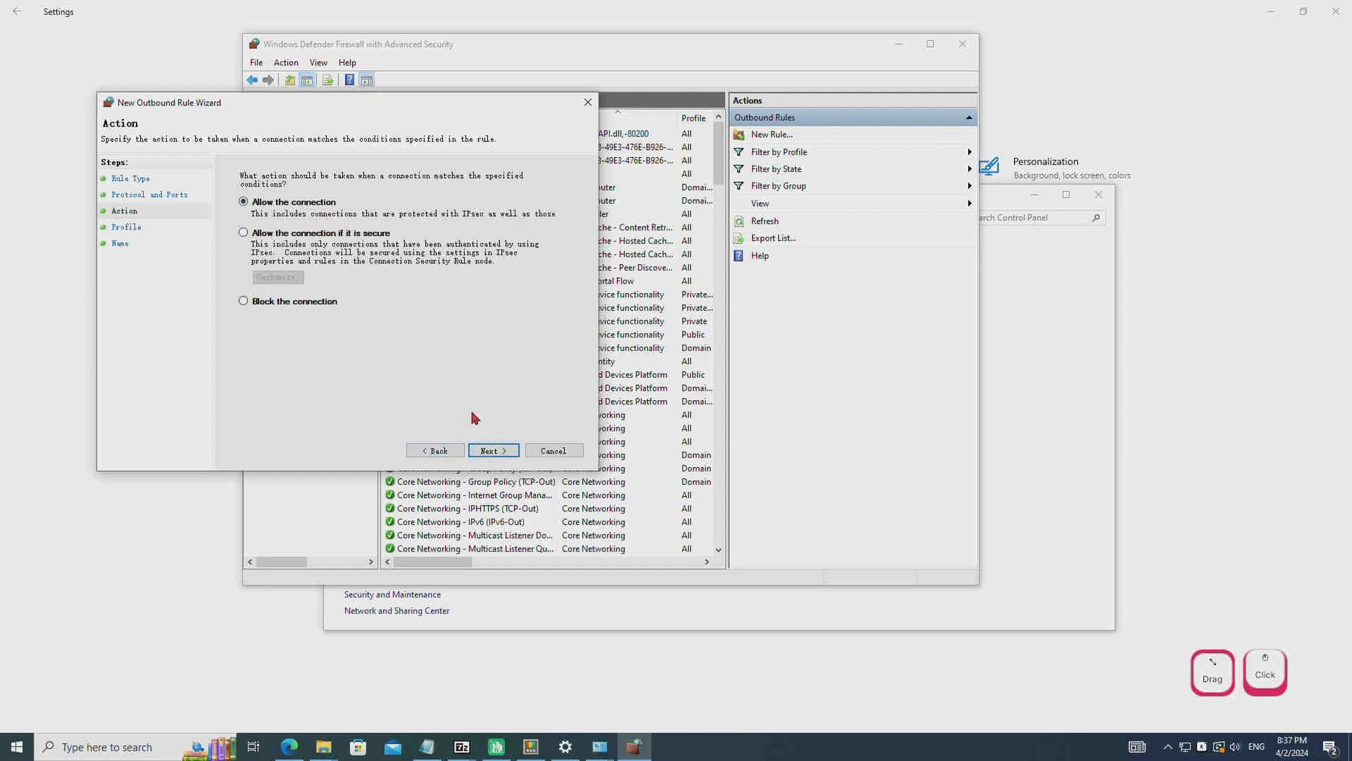
left_click(488, 452)
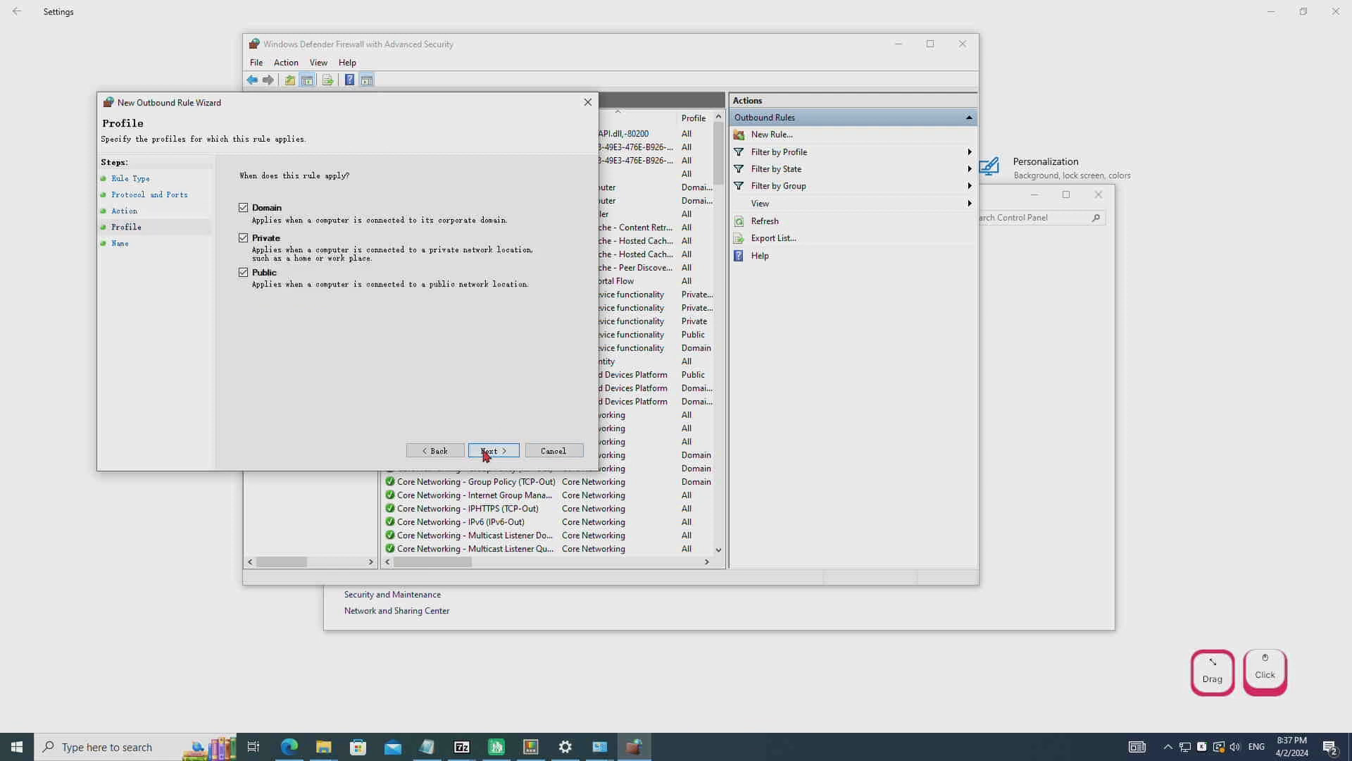
left_click(488, 453)
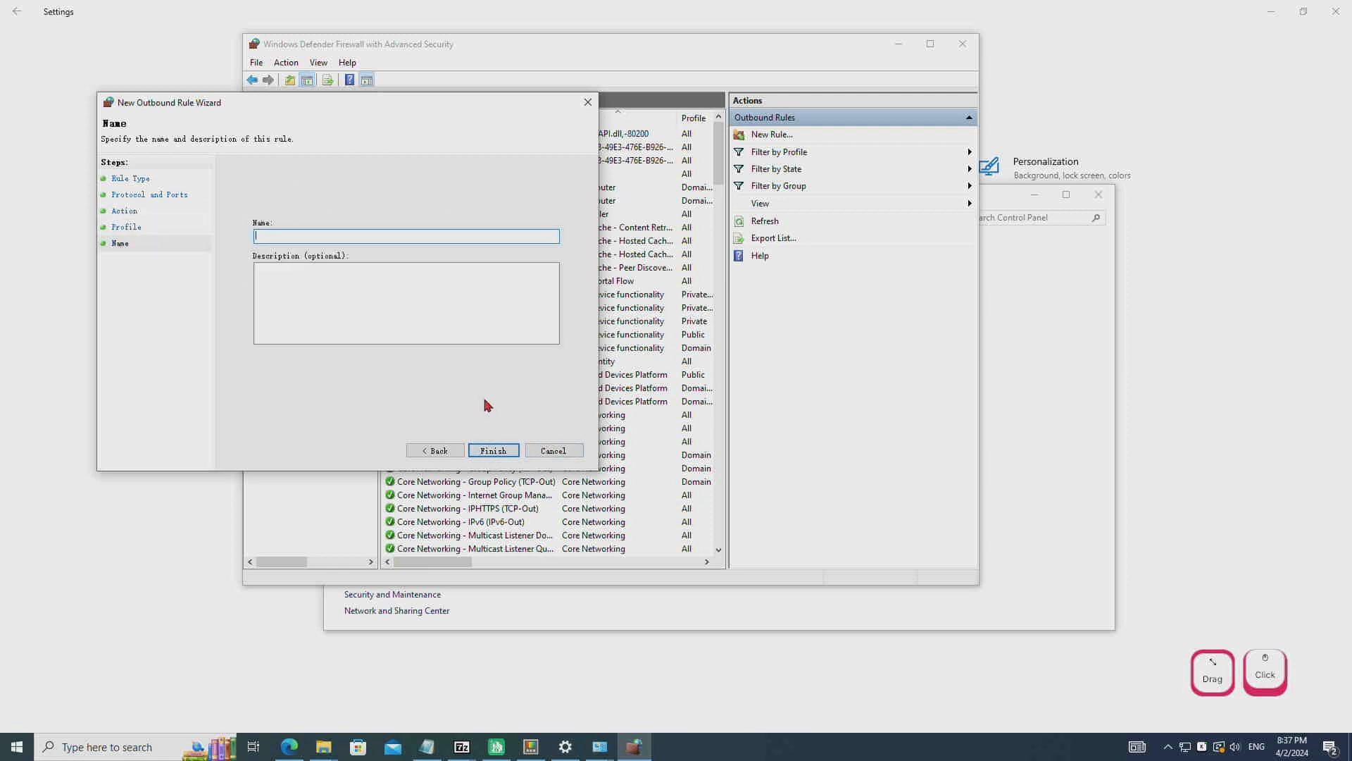
type("Lock System")
left_click(505, 452)
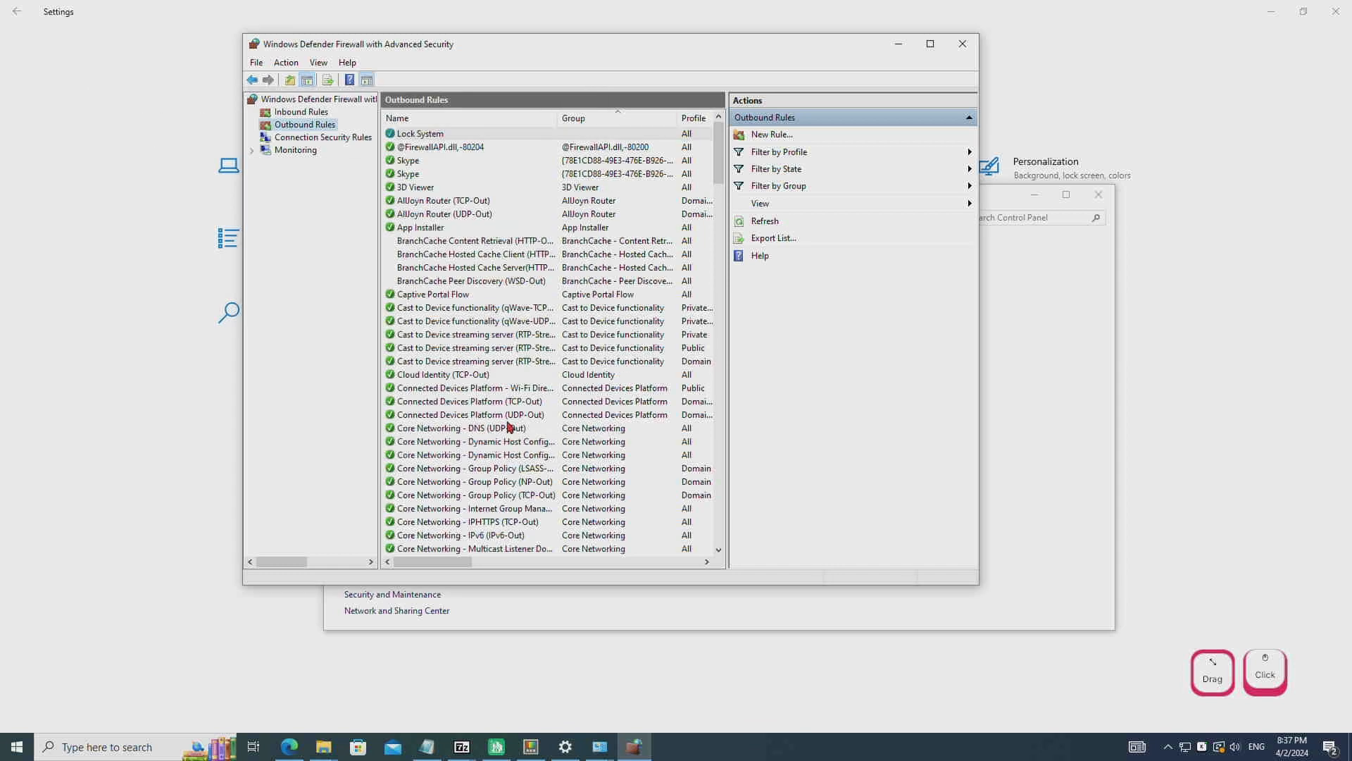